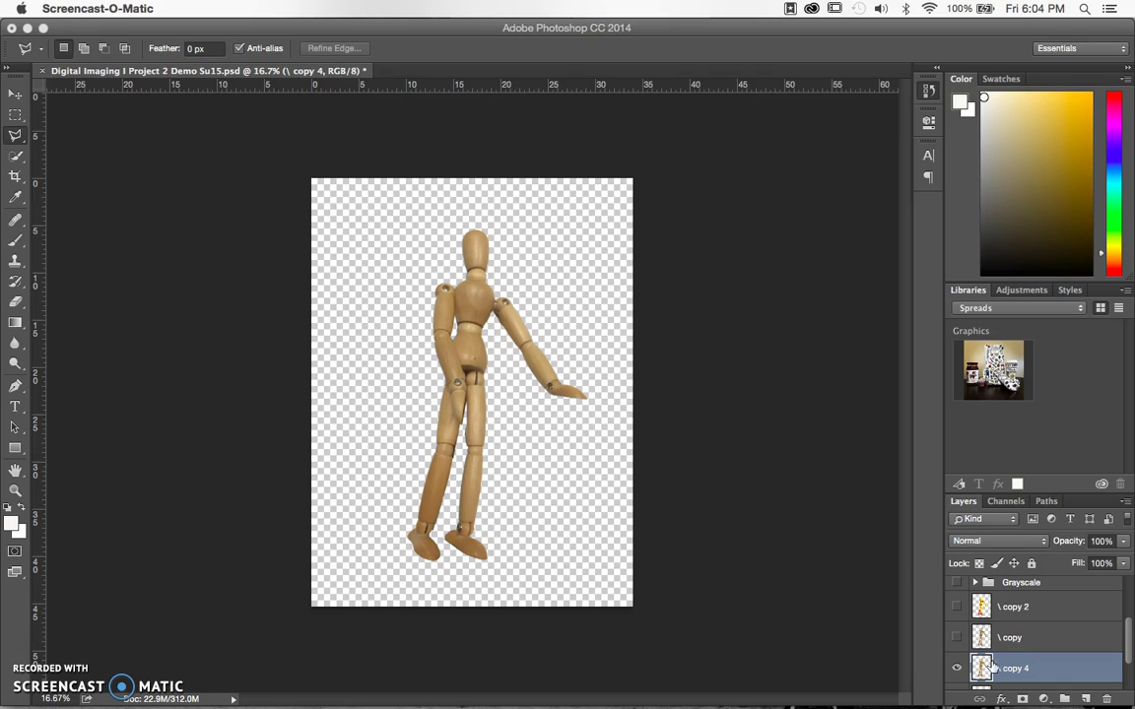
Step: Apply a Brightness/Contrast adjustment to the \ copy 4 layer with brightness -11 and contrast 100
scroll(997, 655, "up", 5)
scroll(1005, 640, "down", 4)
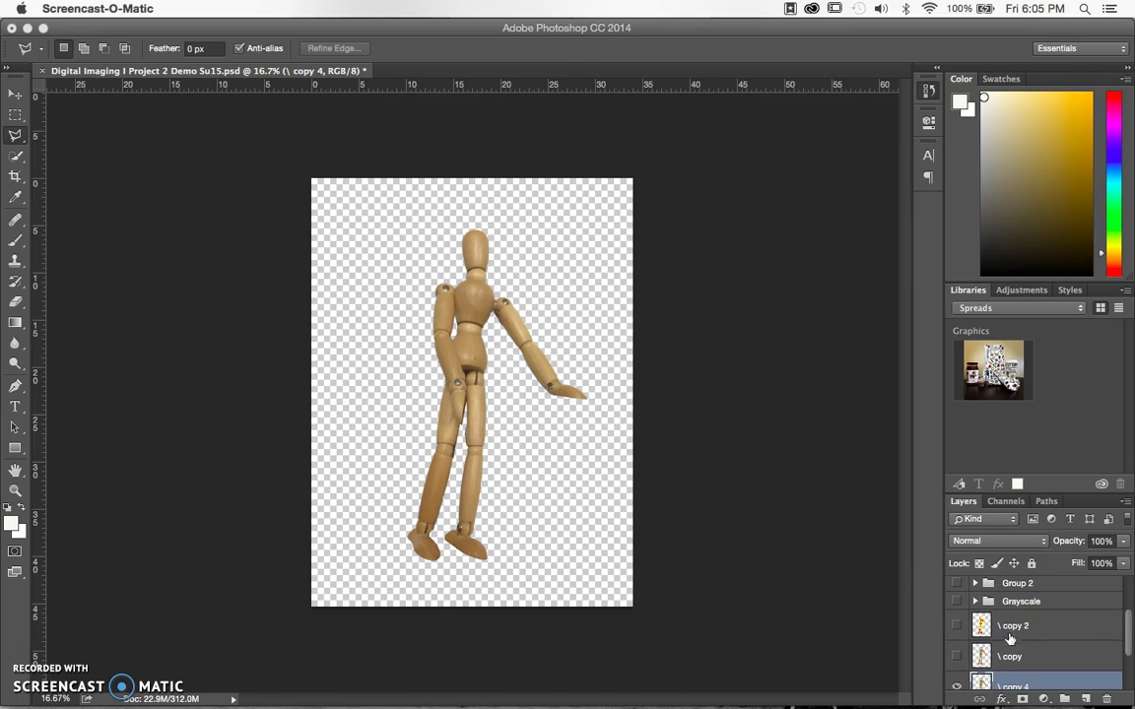
scroll(1004, 630, "down", 3)
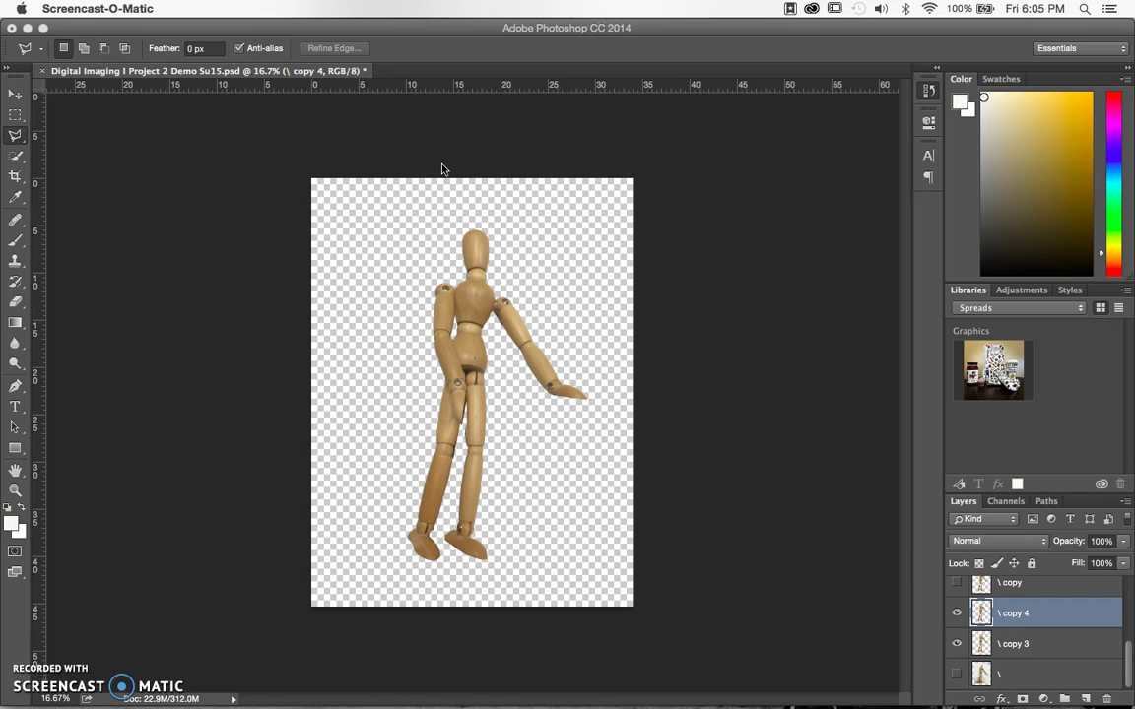
left_click(221, 162)
left_click(245, 8)
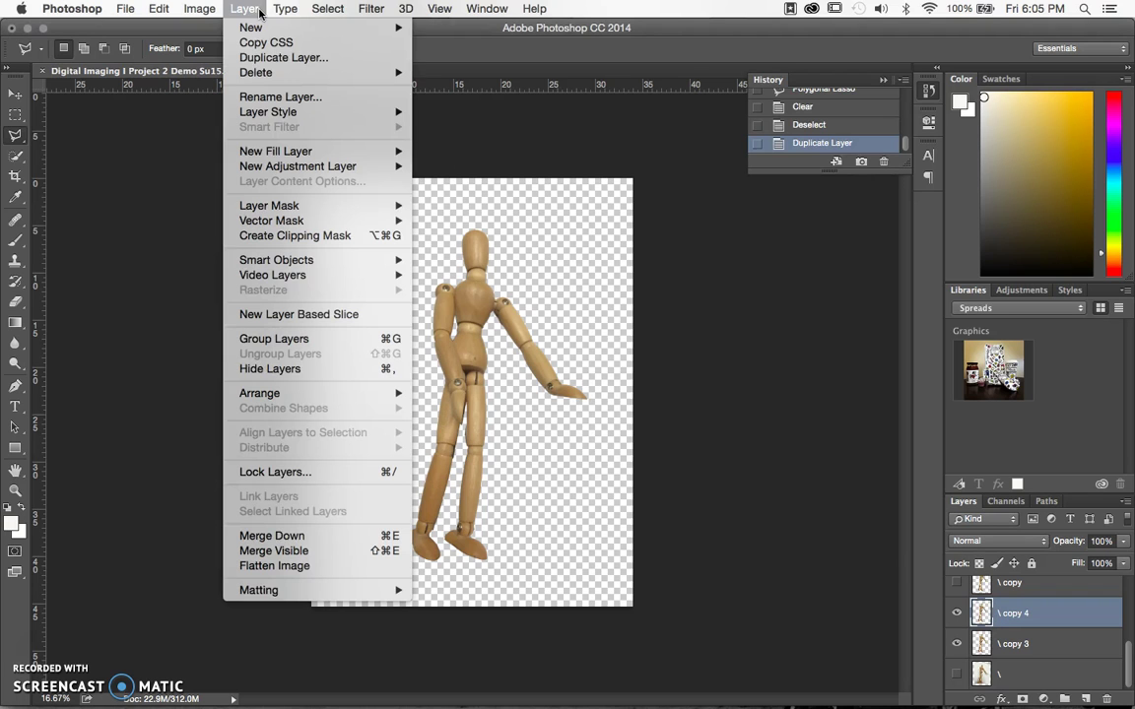
mouse_move(211, 9)
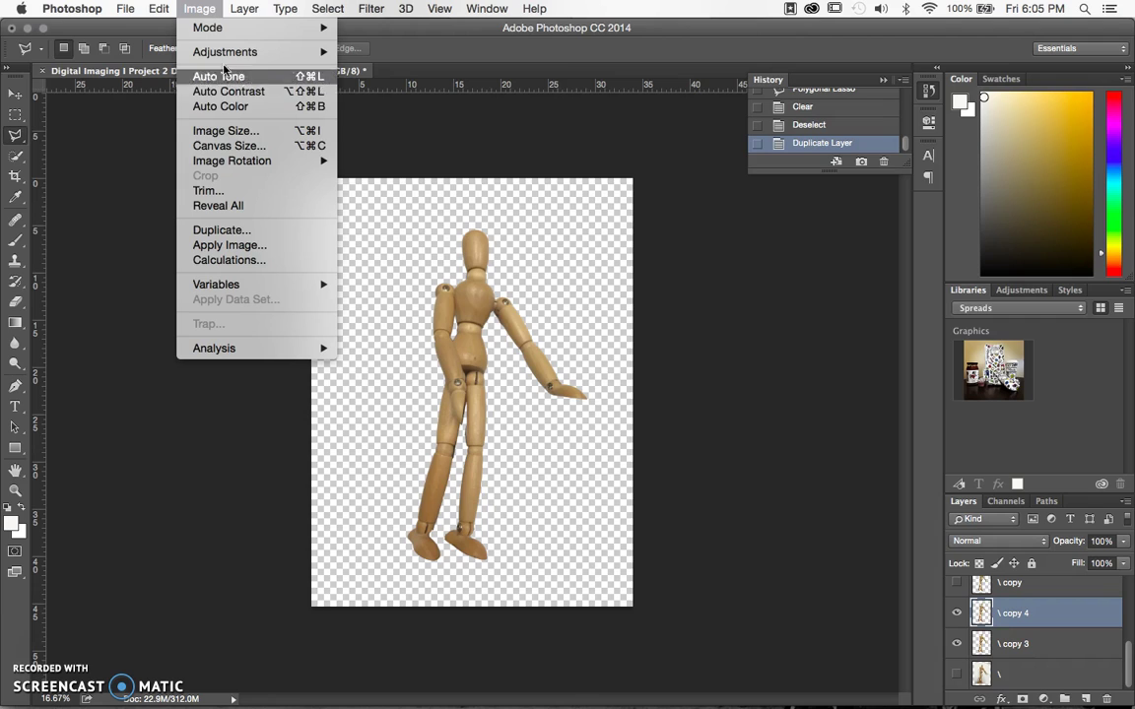
mouse_move(209, 52)
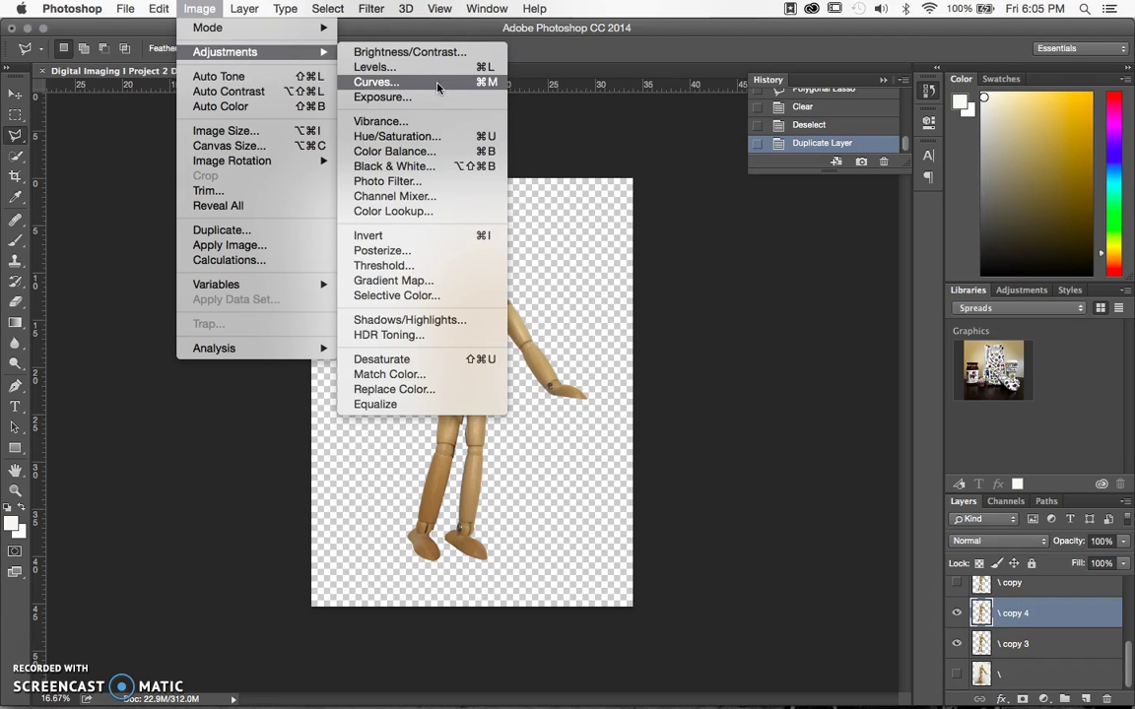
left_click(455, 51)
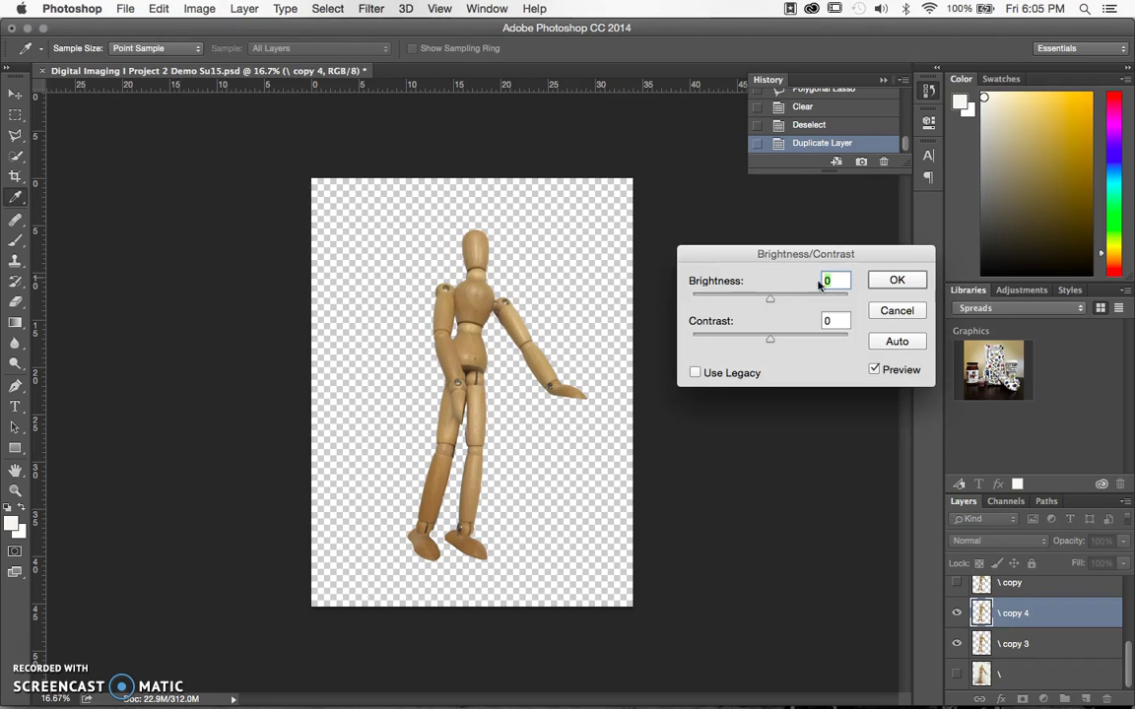
left_click_drag(806, 253, 696, 182)
left_click_drag(658, 227, 740, 263)
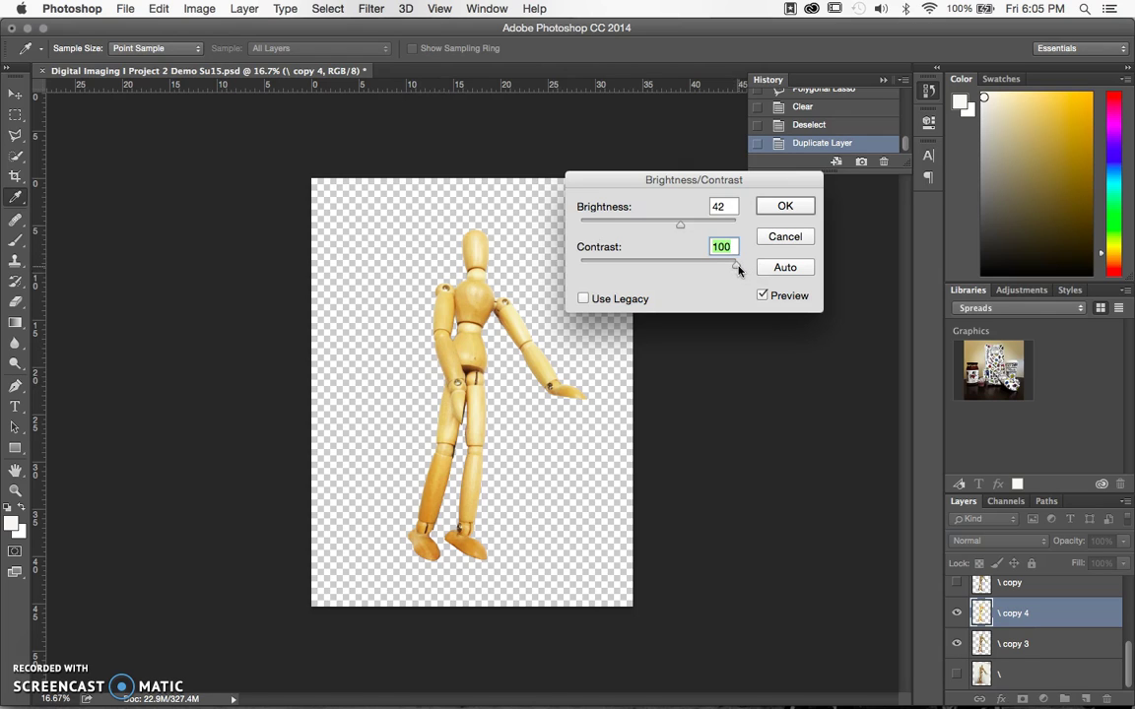
mouse_move(736, 267)
left_mouse_down()
mouse_move(578, 263)
mouse_move(737, 264)
left_mouse_up()
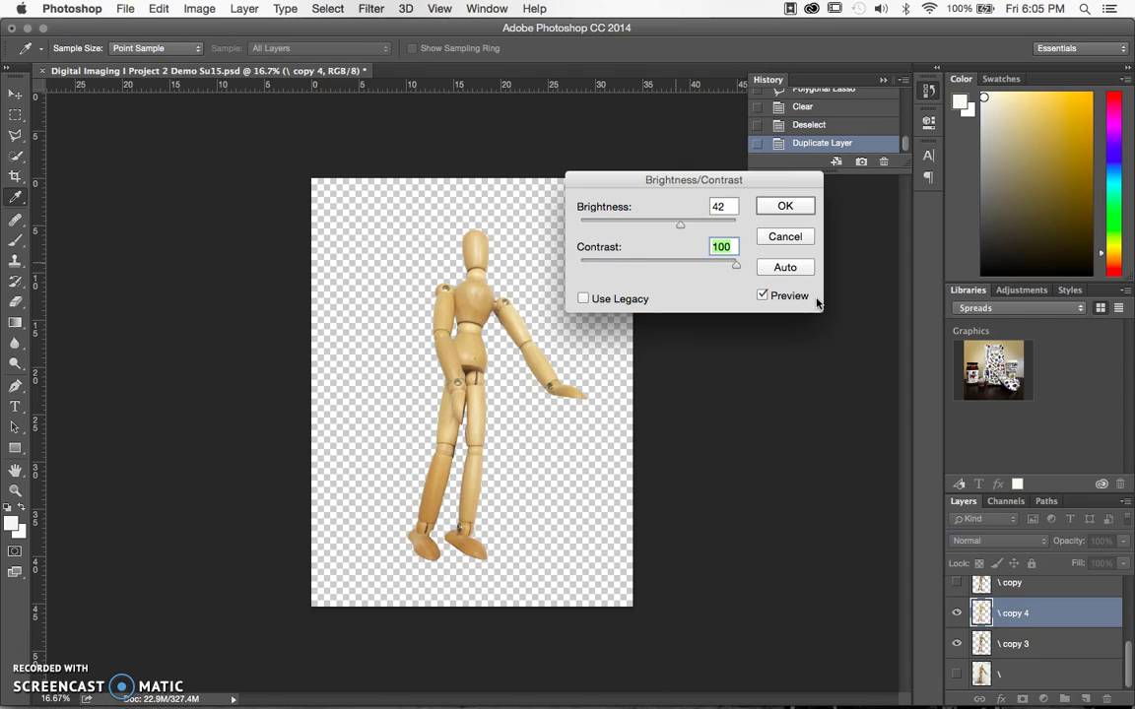
mouse_move(664, 224)
left_mouse_down()
mouse_move(630, 227)
mouse_move(648, 225)
left_mouse_up()
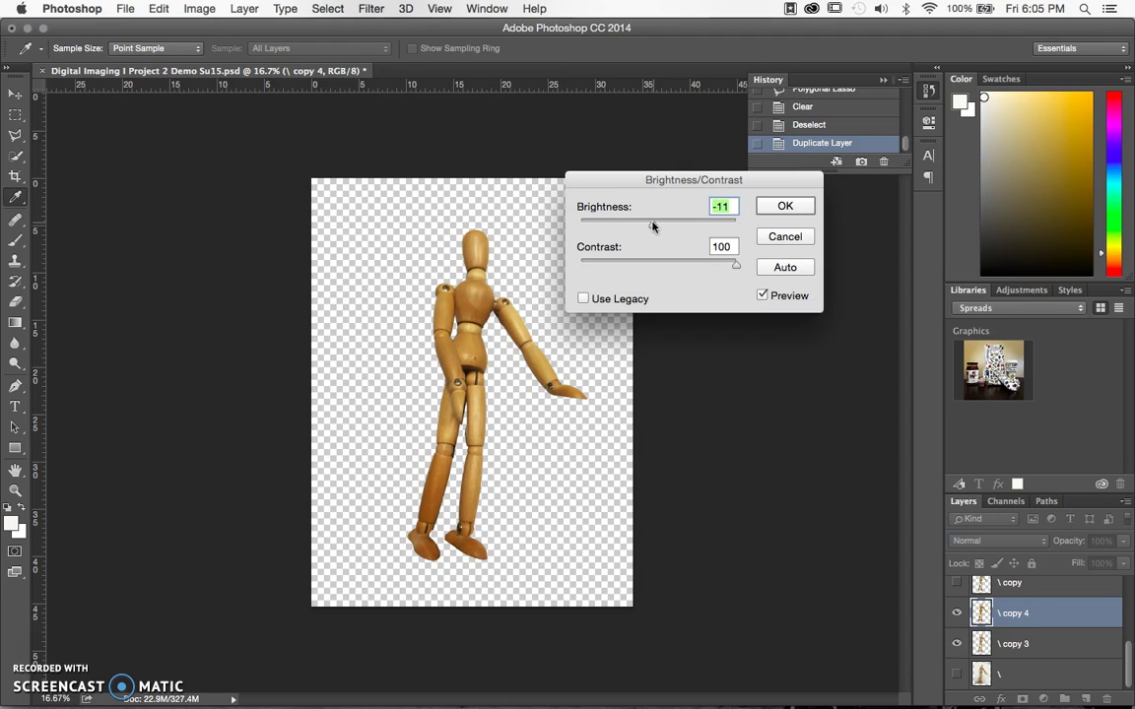
left_click(784, 207)
key("l")
Step: Apply a steep RGB Curves adjustment to the \ copy 4 layer, with points at input 120, output 1 and input 154, output 246
left_click(238, 8)
mouse_move(205, 12)
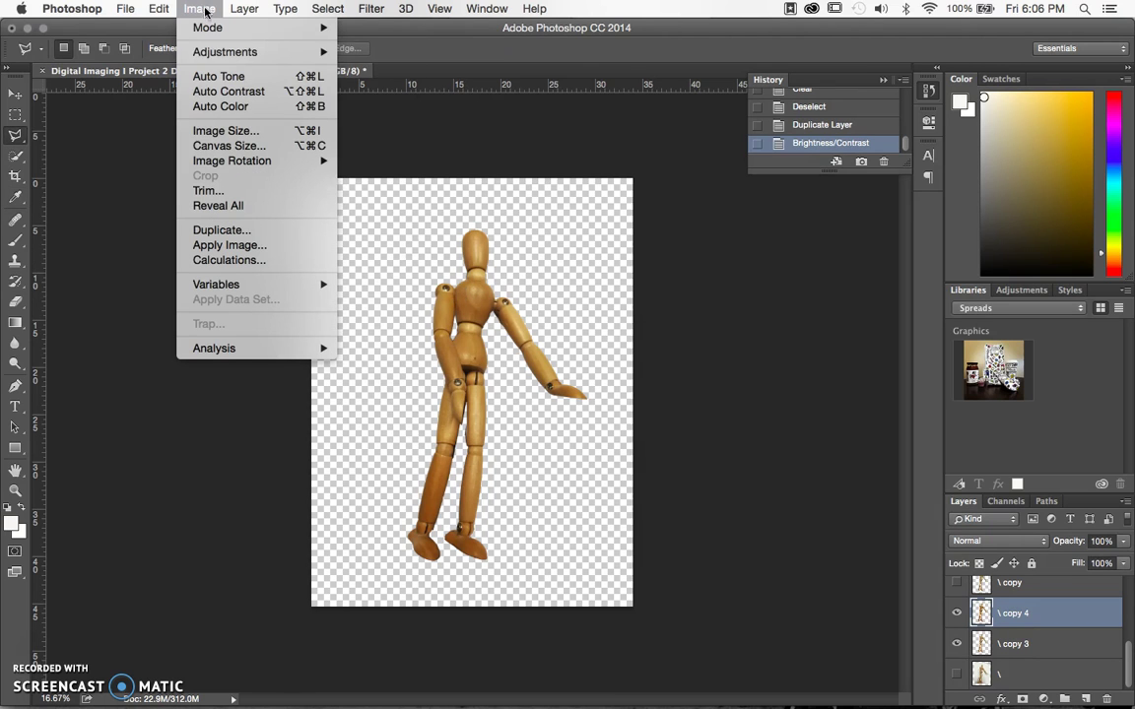
mouse_move(246, 51)
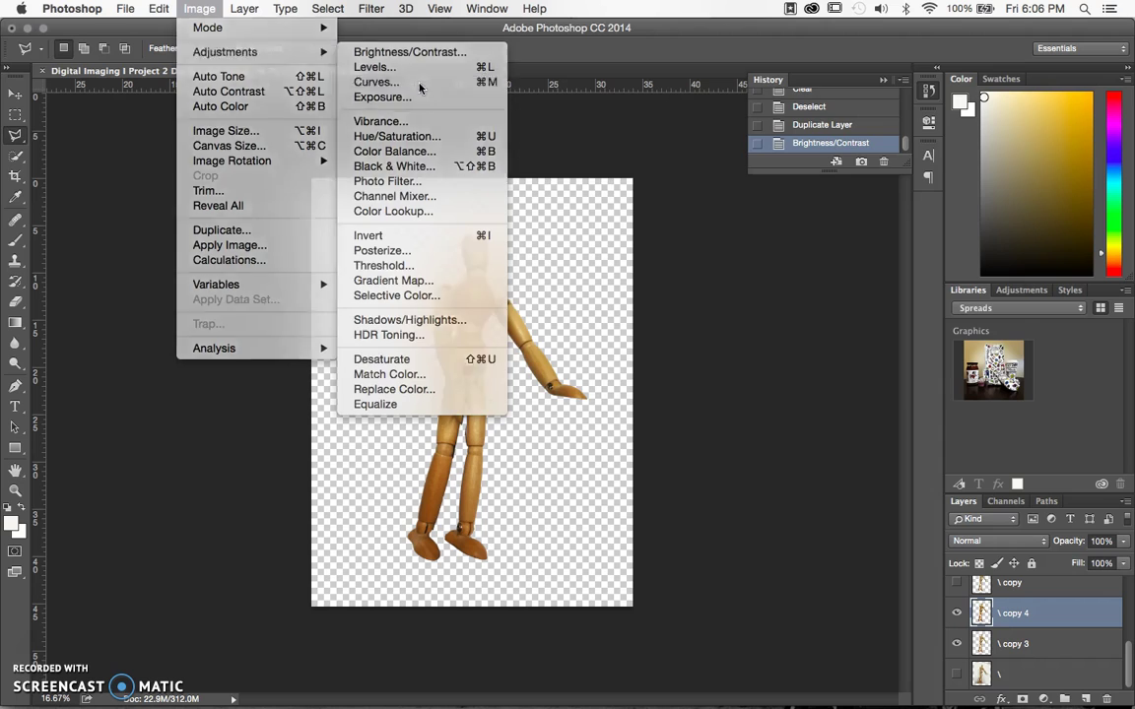
left_click(413, 83)
left_click_drag(747, 28, 844, 38)
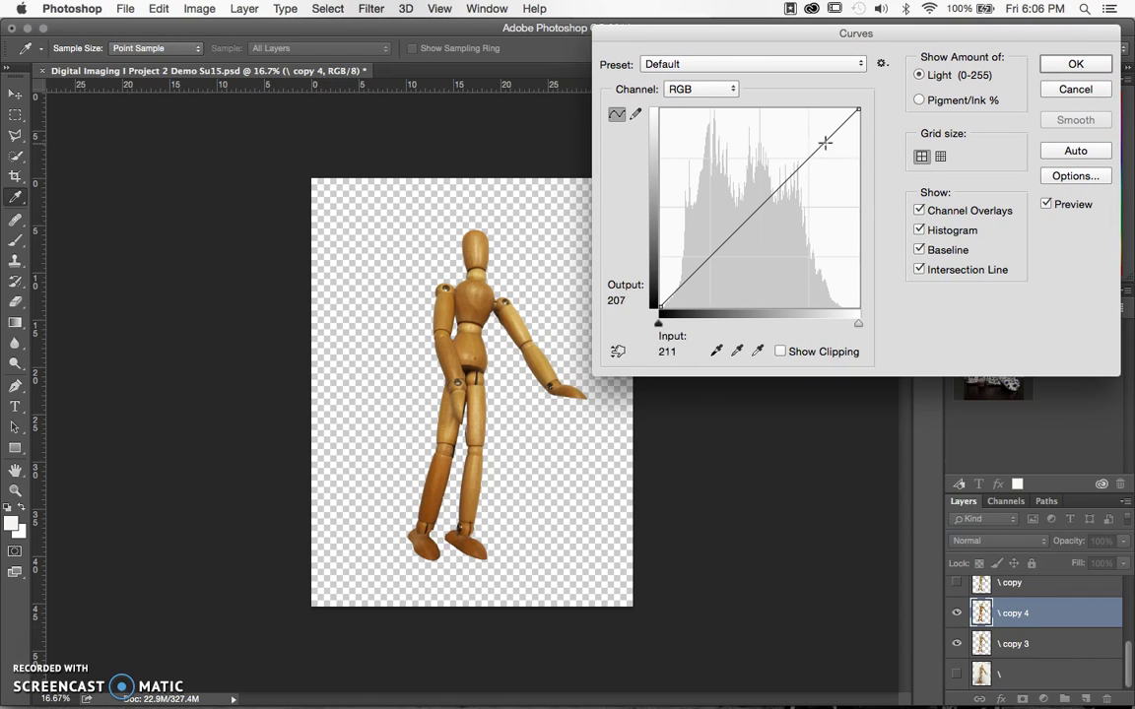
left_click_drag(824, 139, 819, 131)
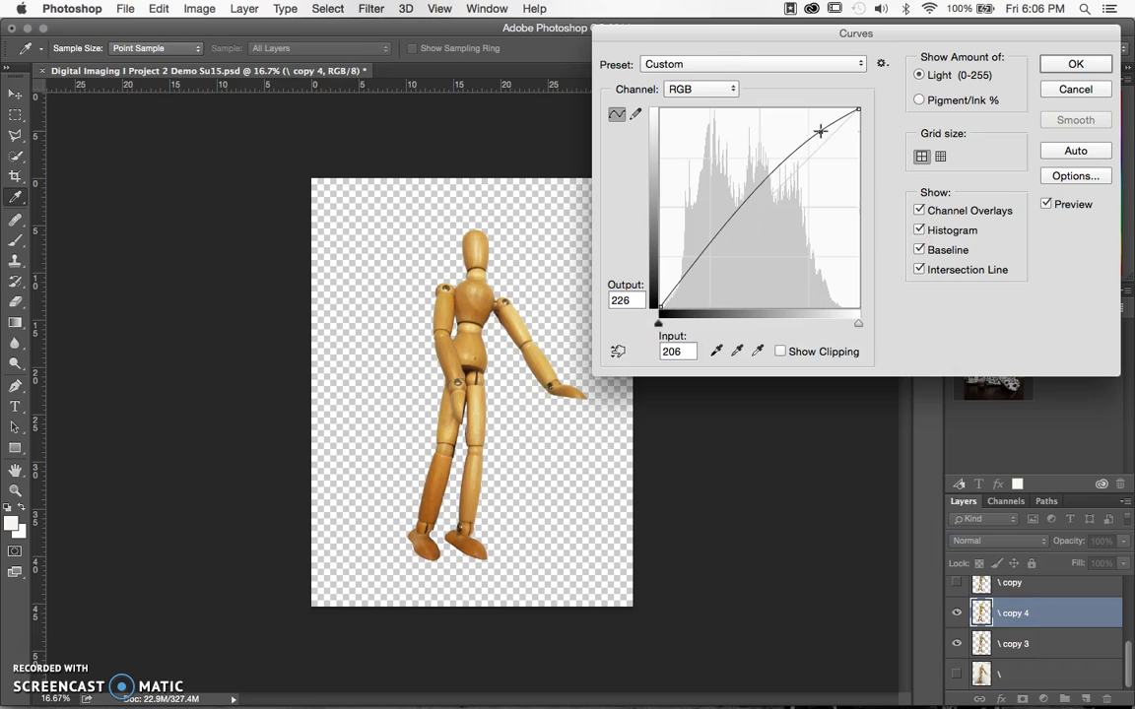
left_click_drag(692, 267, 700, 300)
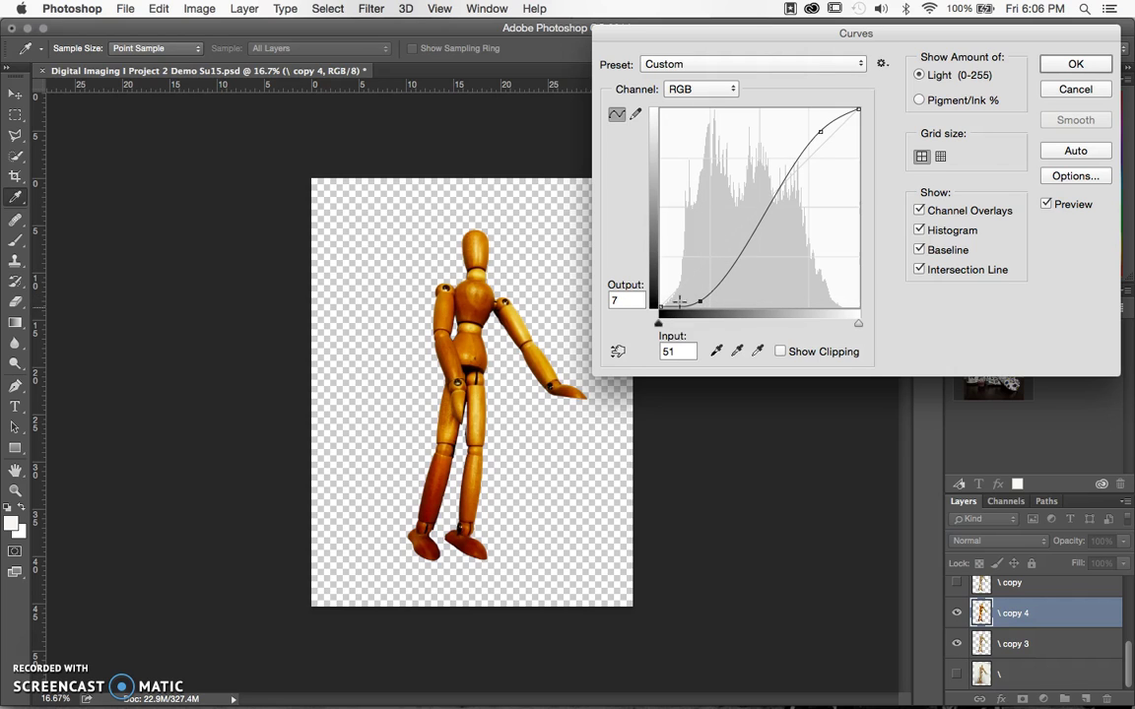
left_click_drag(822, 131, 803, 108)
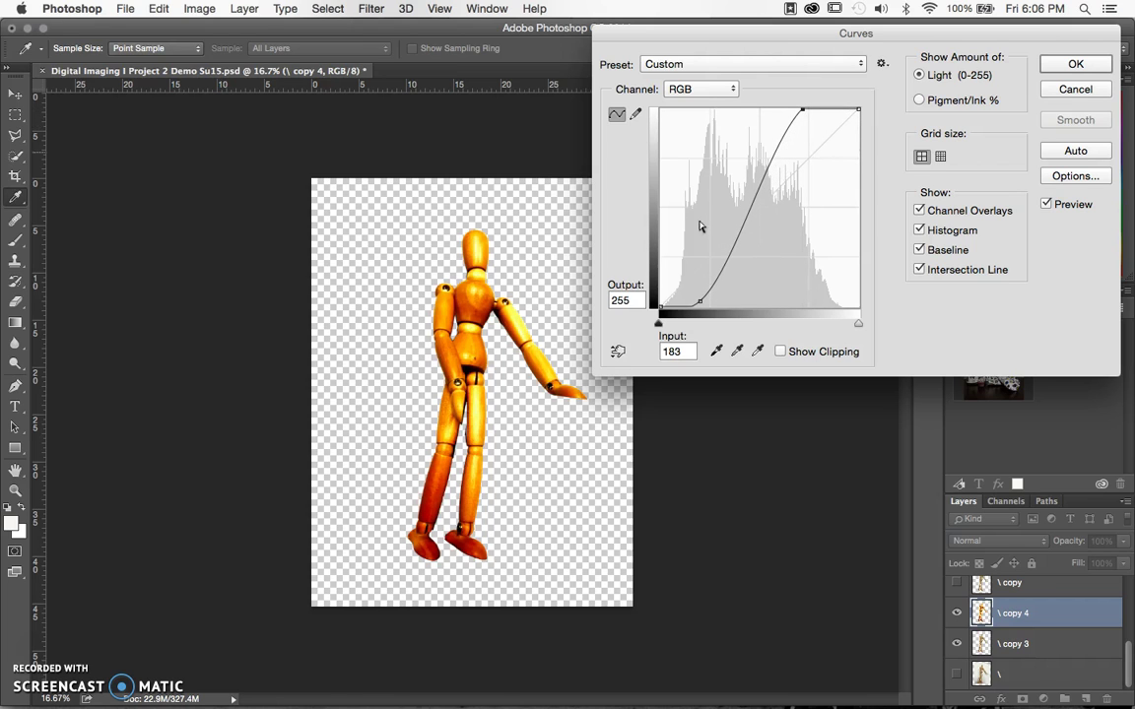
left_click_drag(698, 300, 752, 304)
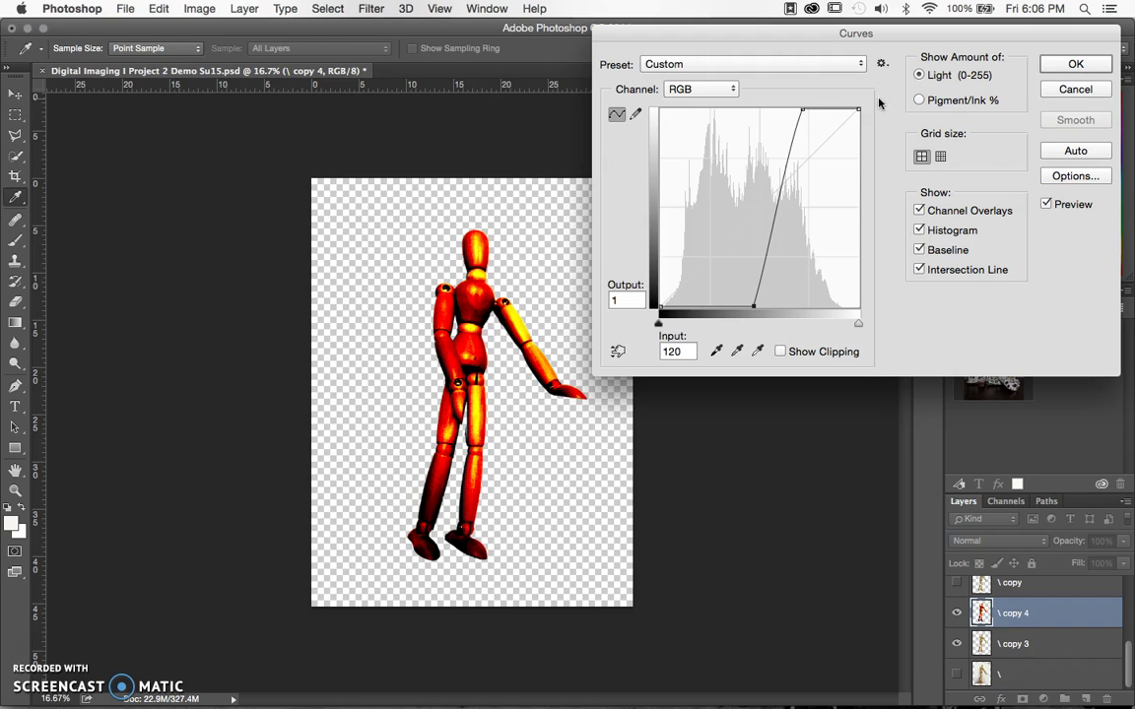
mouse_move(801, 109)
left_mouse_down()
mouse_move(788, 93)
mouse_move(783, 114)
mouse_move(824, 153)
mouse_move(792, 148)
mouse_move(752, 114)
mouse_move(778, 115)
left_mouse_up()
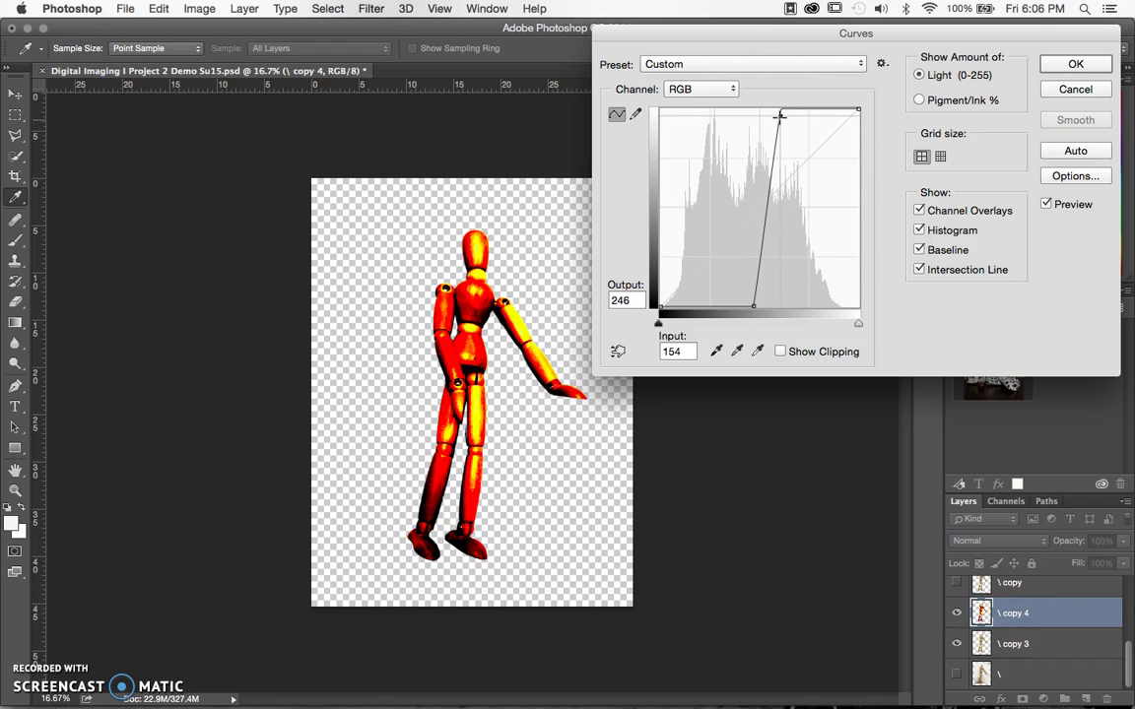
left_click(1084, 67)
key("l")
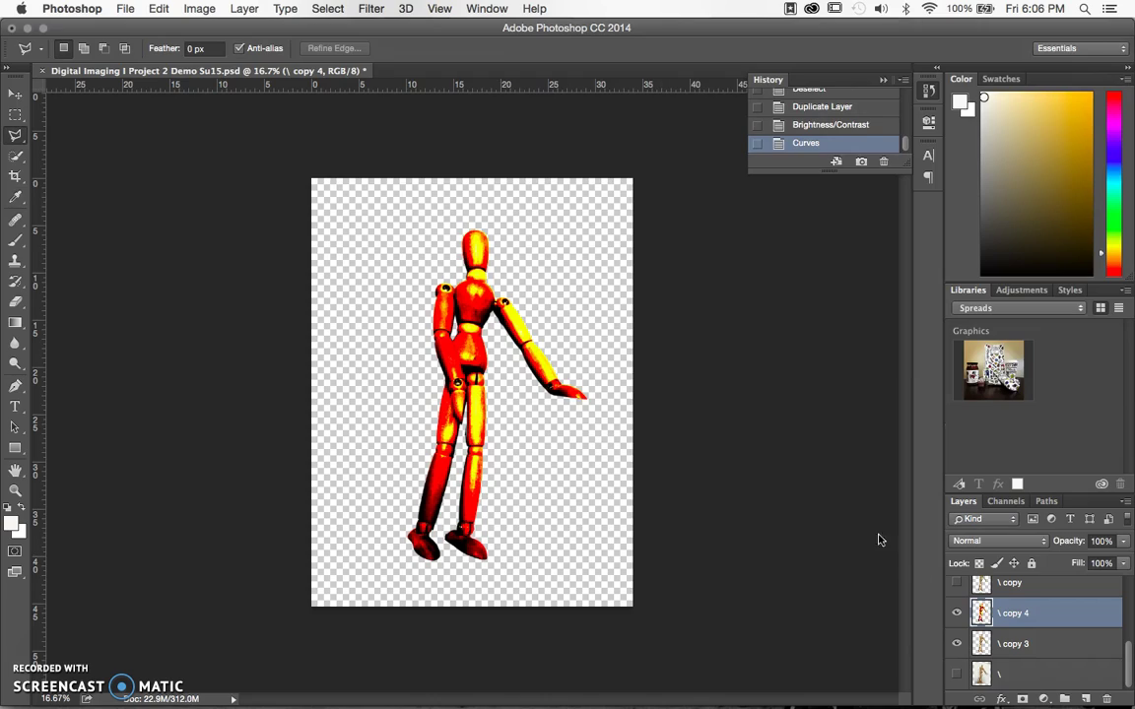
Step: Examine the adjusted colors on the mannequin's head, torso and legs up close
key("super+equal")
key("super+equal")
key("super+equal")
key("super+equal")
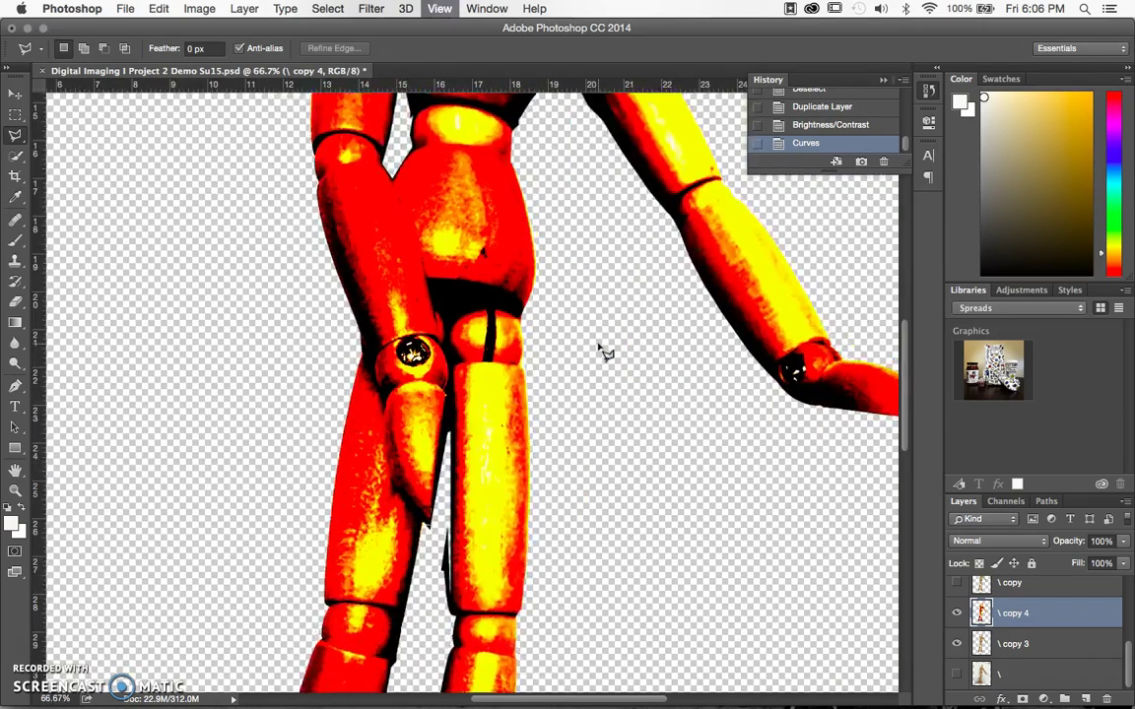
key("super+equal")
scroll(605, 352, "up", 10)
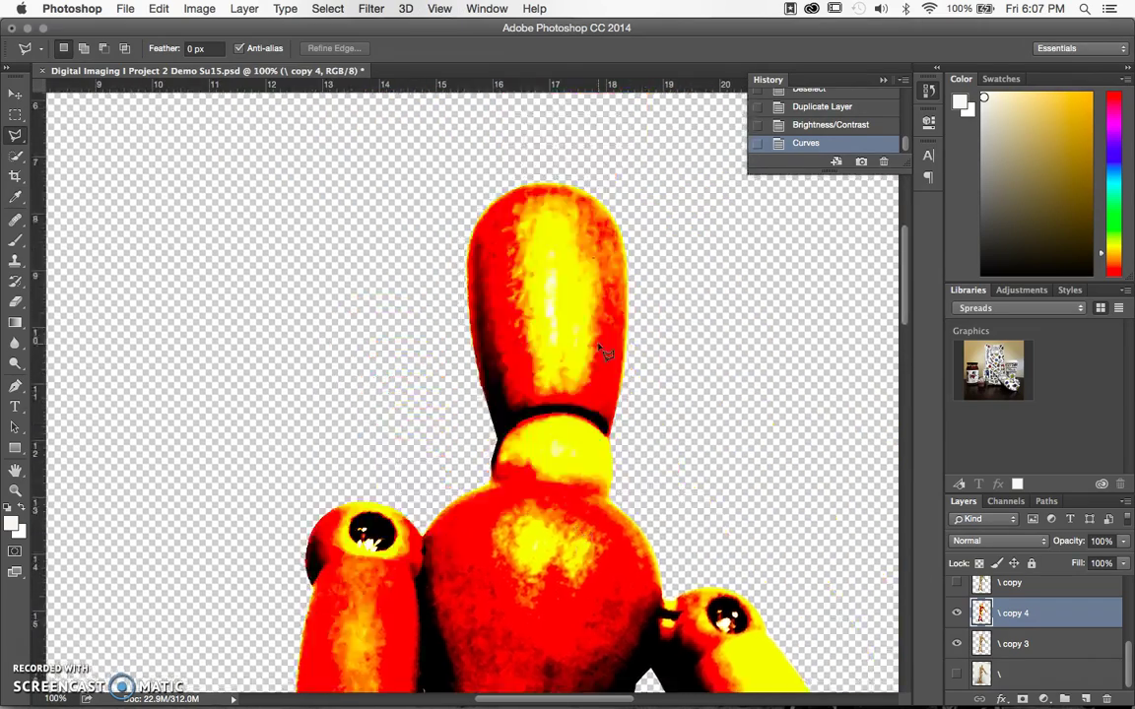
scroll(604, 353, "up", 2)
key("super+minus")
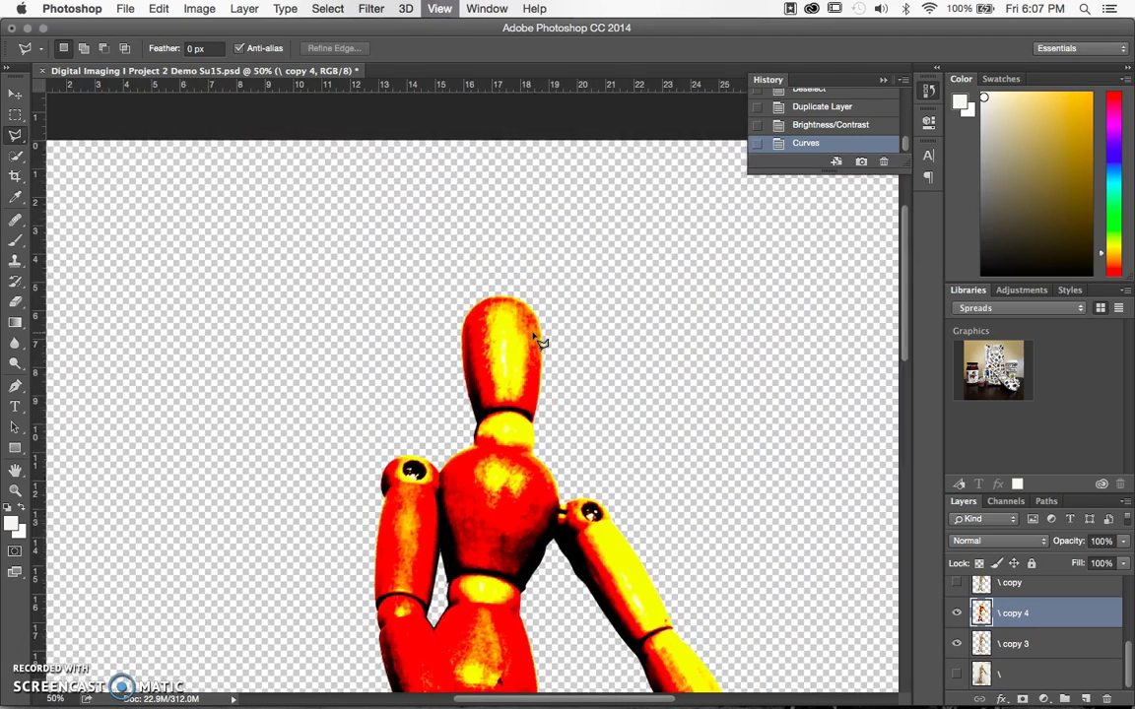
key("super+minus")
scroll(541, 342, "down", 2)
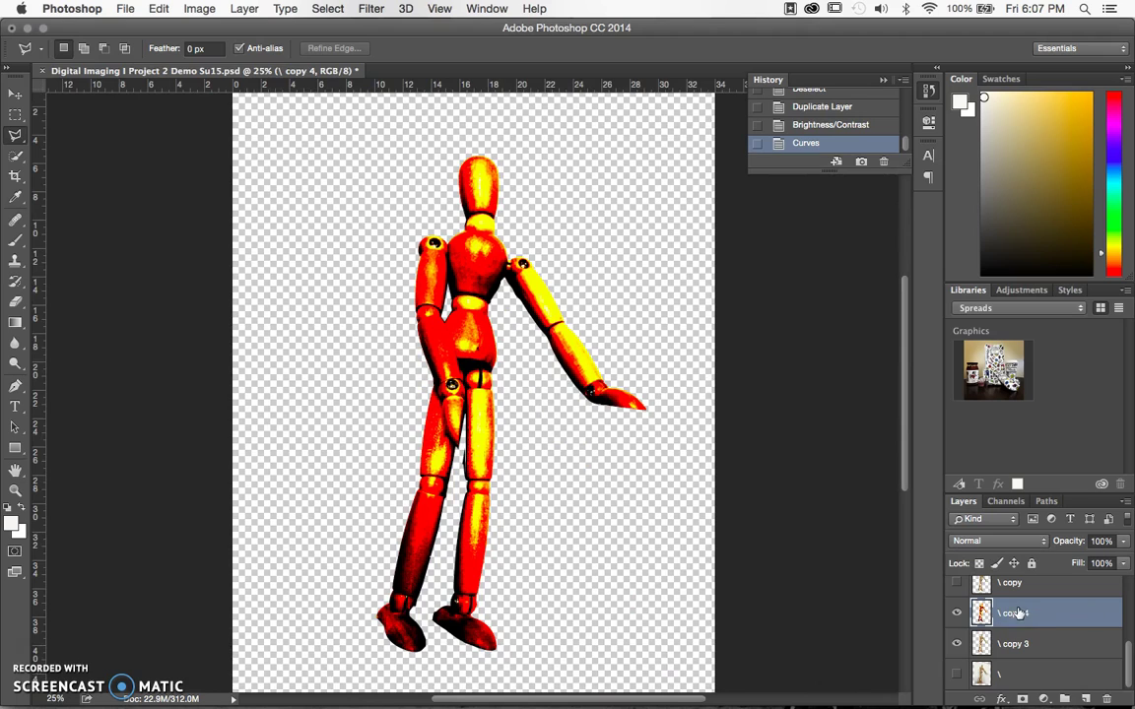
Step: Duplicate the \ copy 3 layer and apply Brightness/Contrast to the duplicate with brightness -45 and contrast 100
left_click_drag(991, 646, 1085, 699)
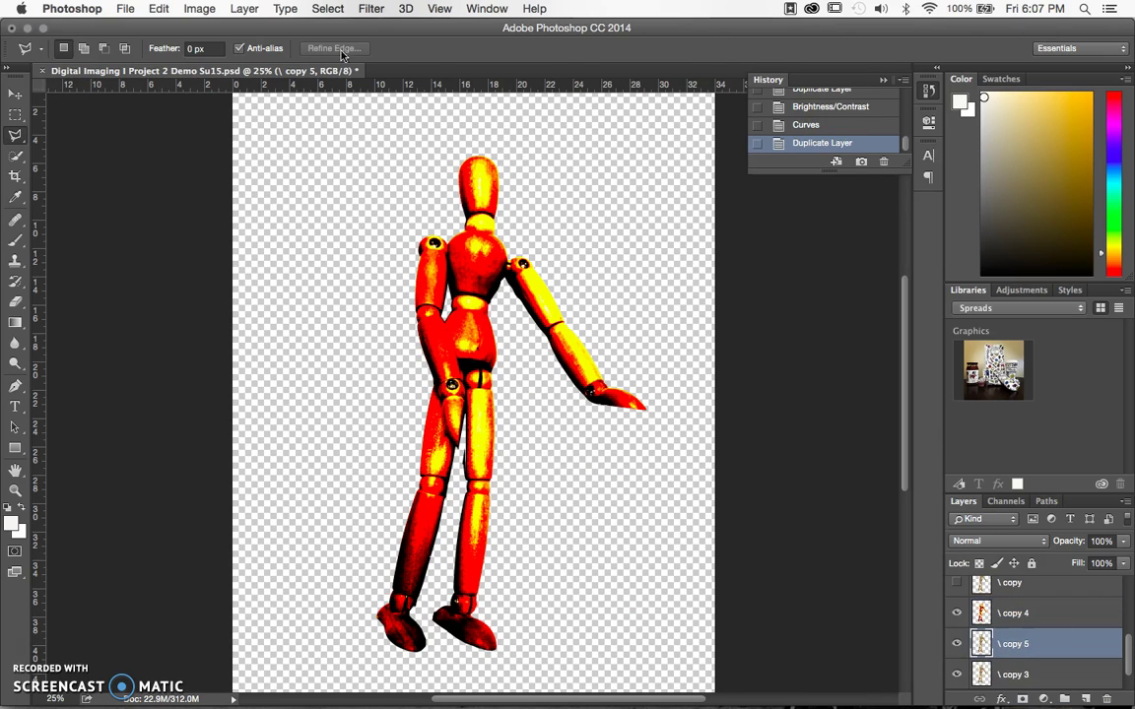
left_click(209, 8)
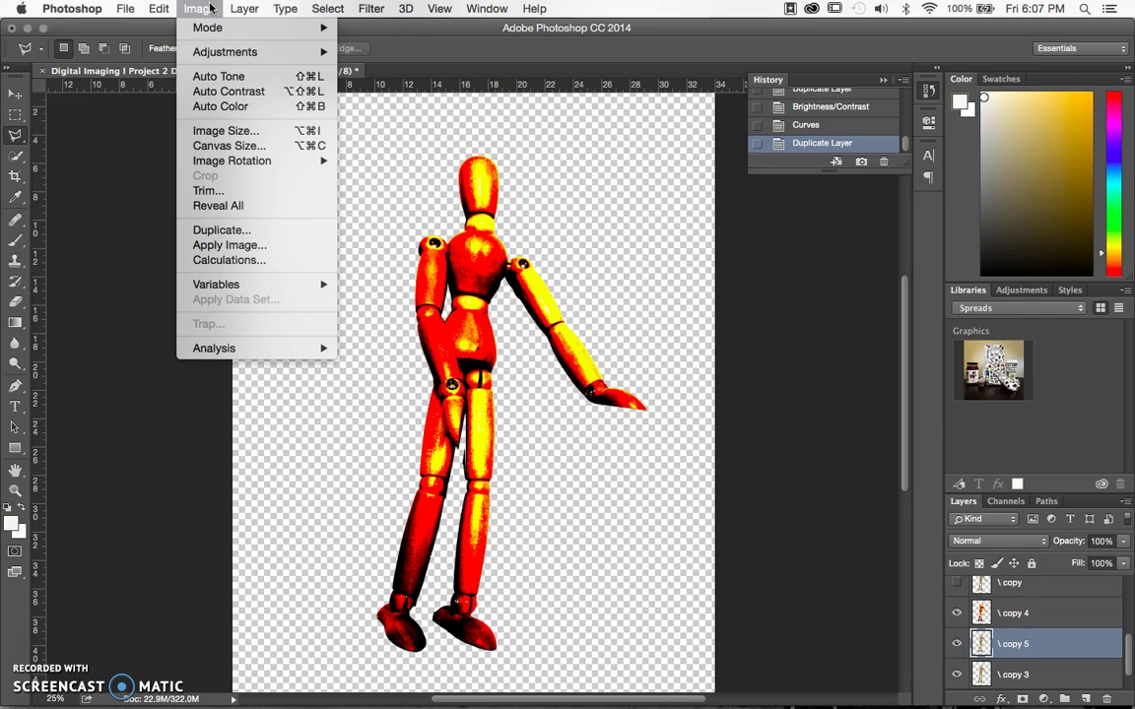
mouse_move(197, 52)
left_click(637, 225)
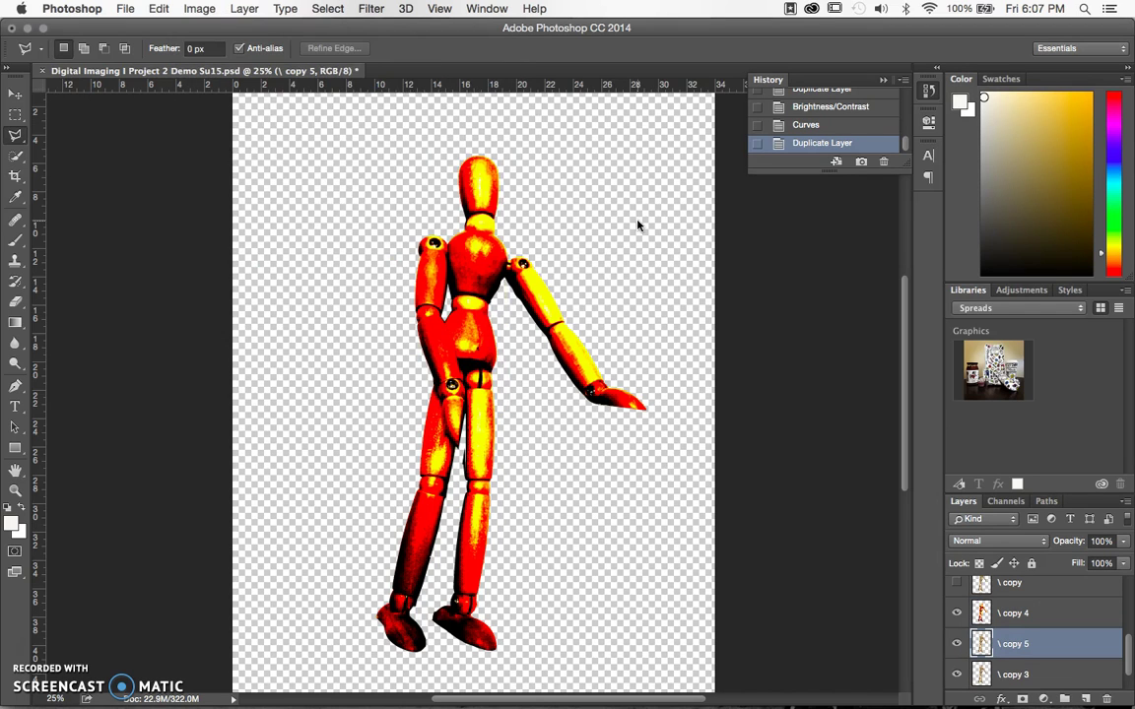
left_click(213, 8)
mouse_move(200, 52)
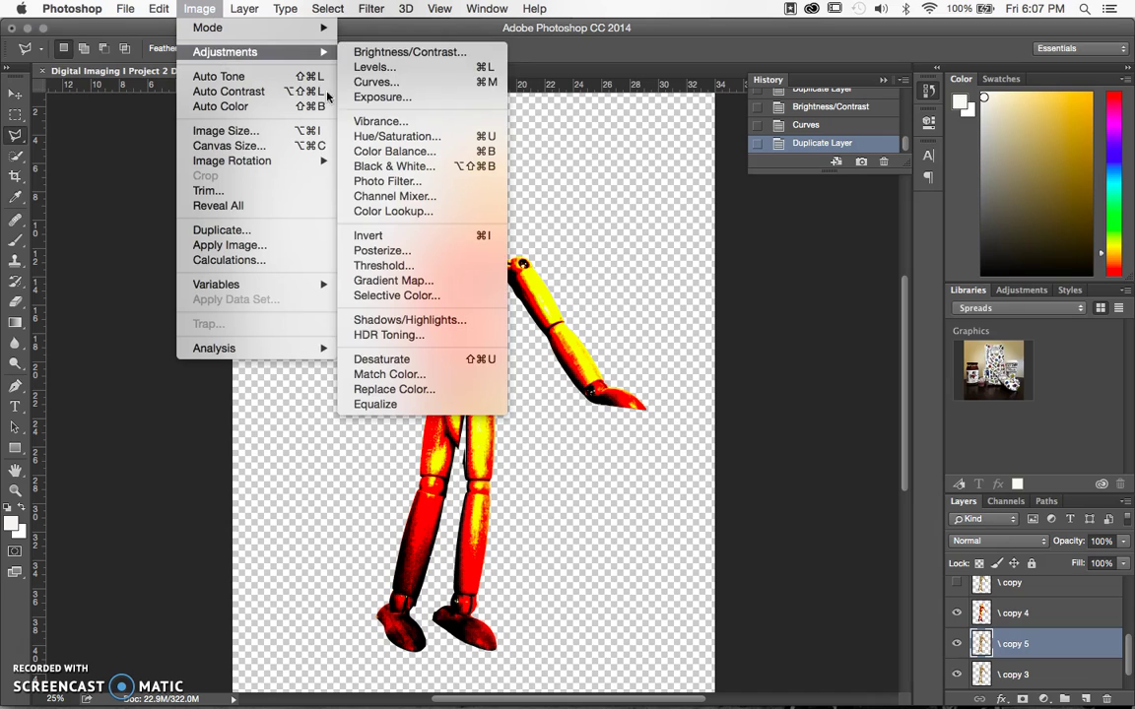
left_click(373, 49)
left_click_drag(652, 263, 746, 267)
left_click_drag(655, 230, 635, 228)
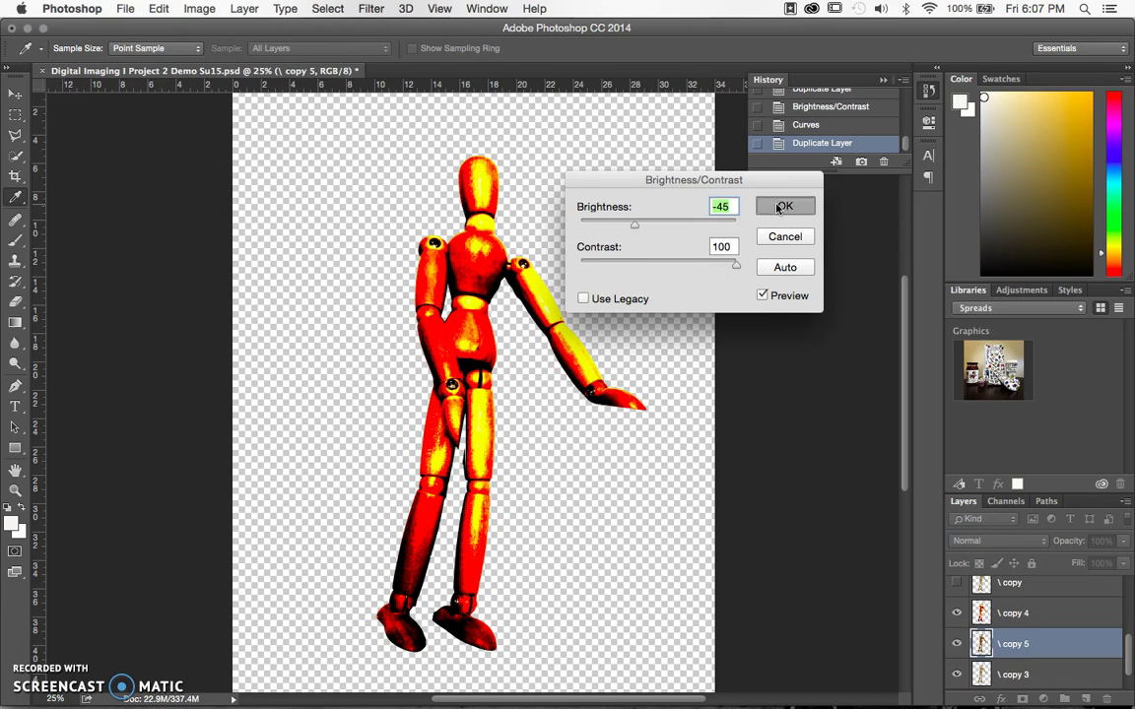
left_click(784, 206)
key("l")
Step: Hide the \ copy 4 layer and open the Filter Gallery for the \ copy 5 layer
left_click(957, 613)
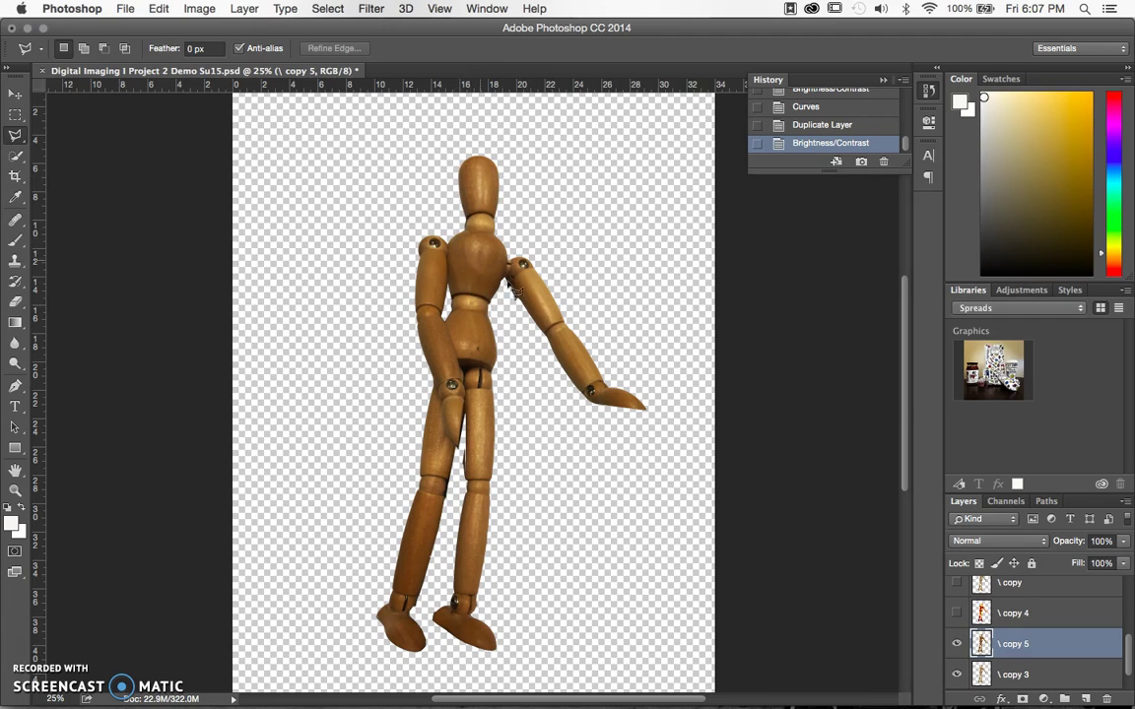
left_click(372, 9)
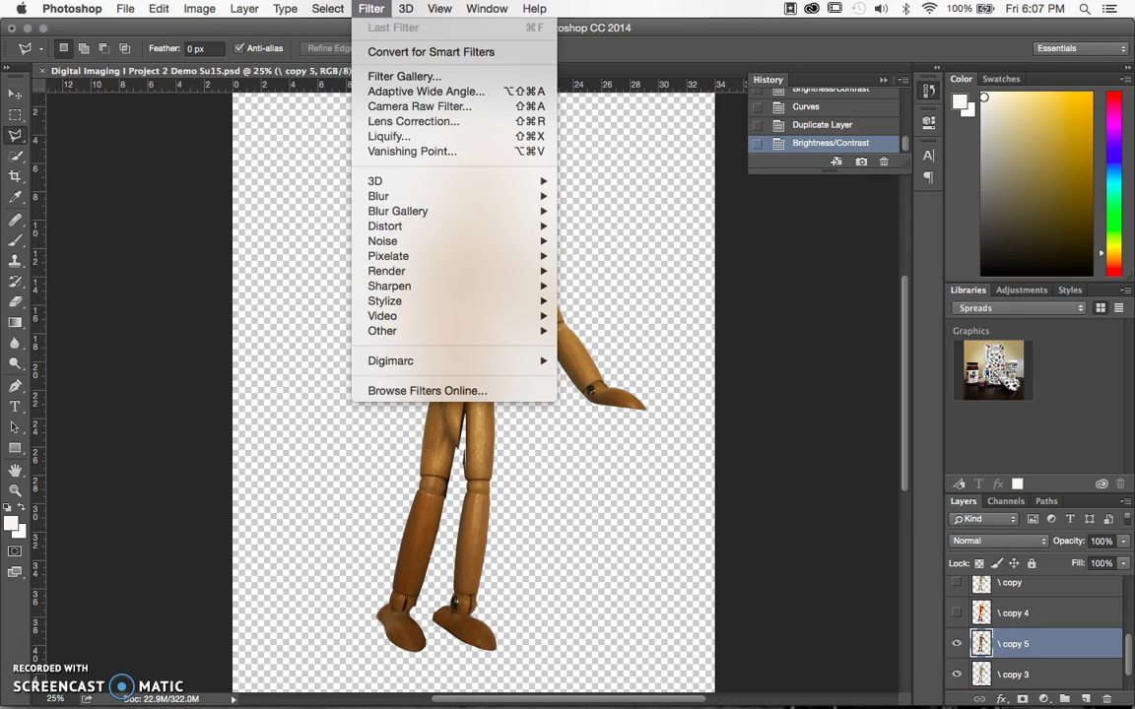
key("Escape")
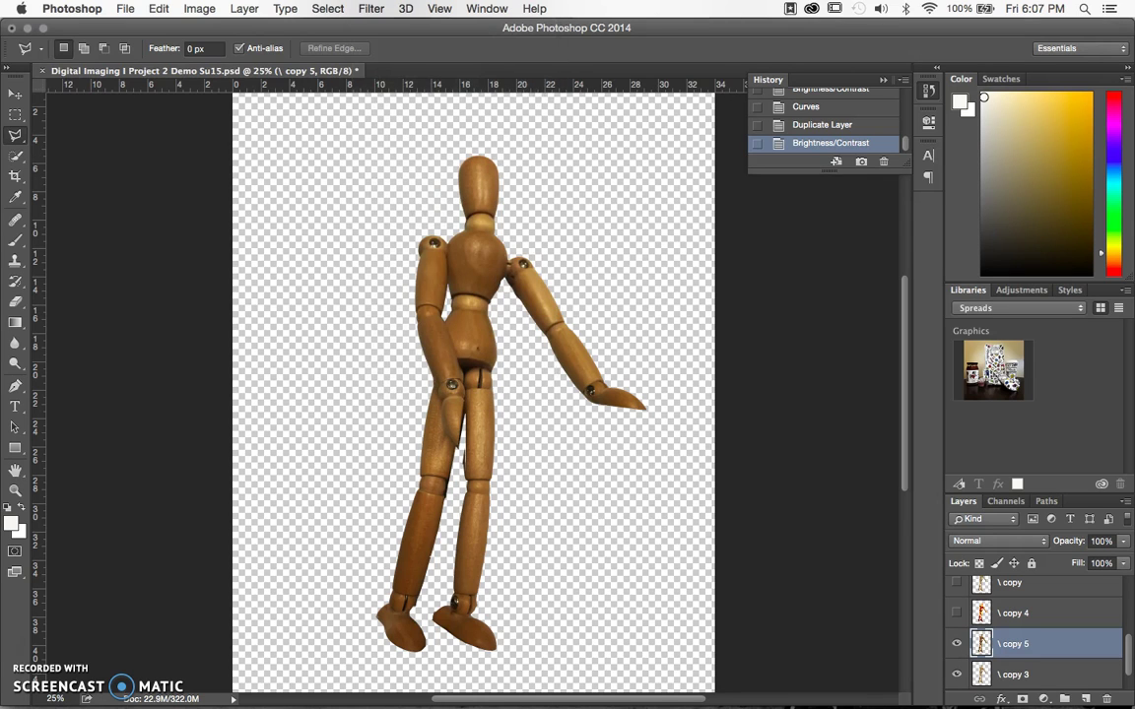
left_click(372, 9)
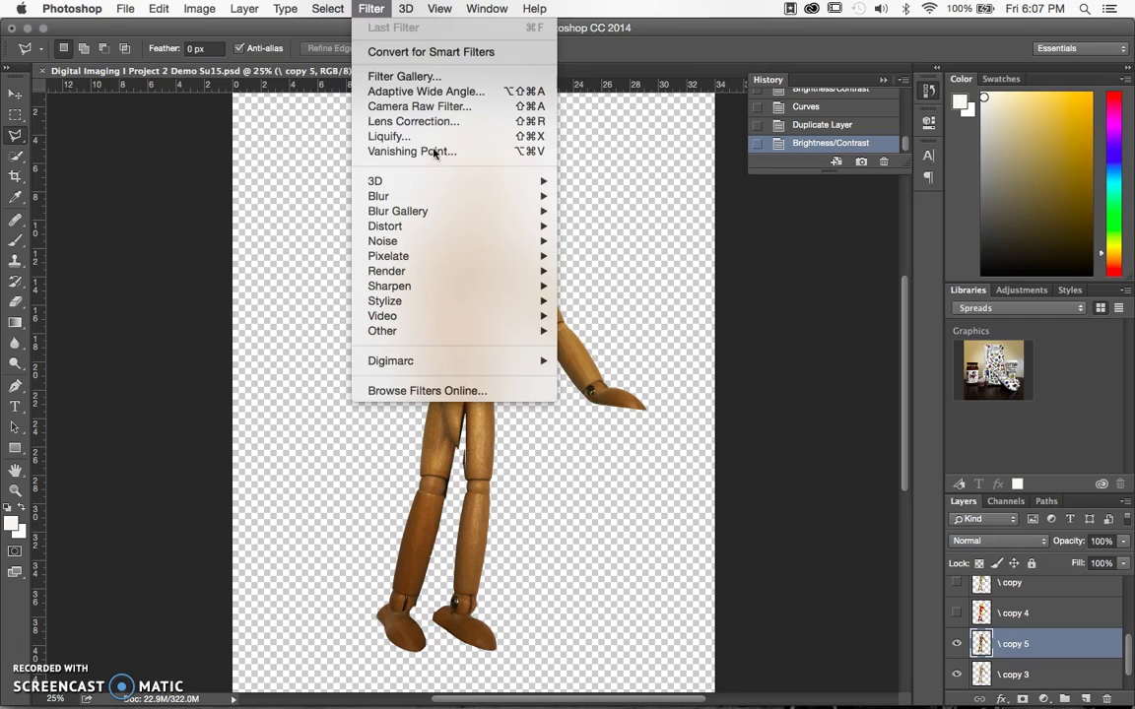
mouse_move(436, 197)
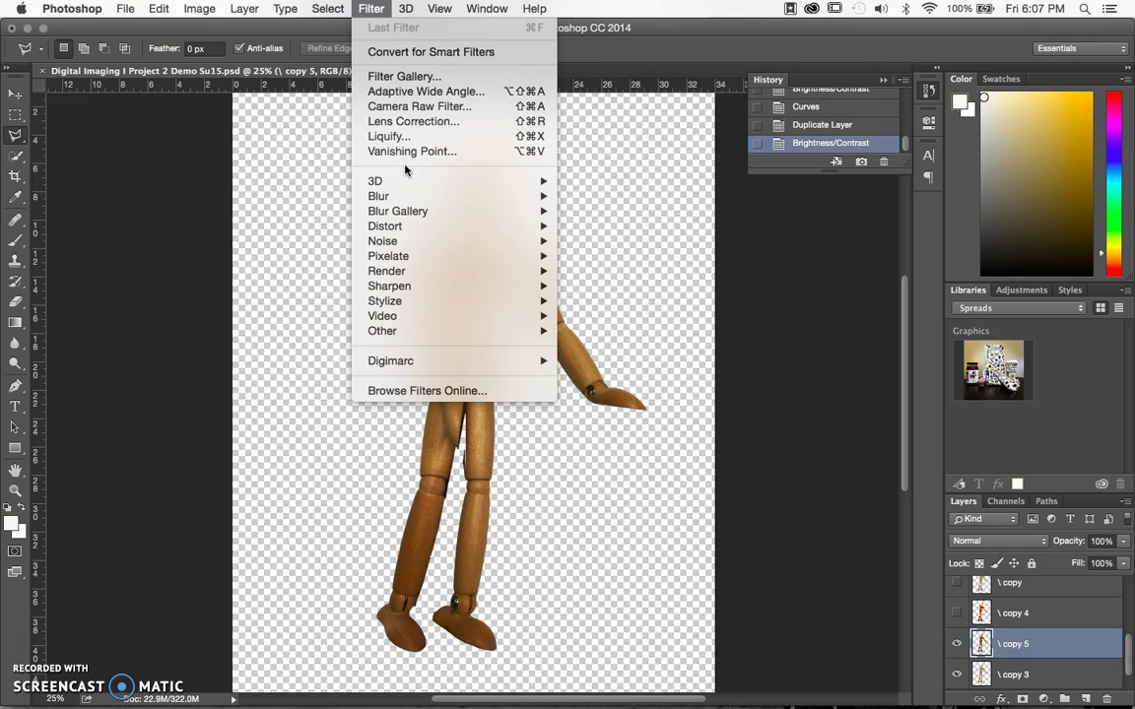
left_click(411, 78)
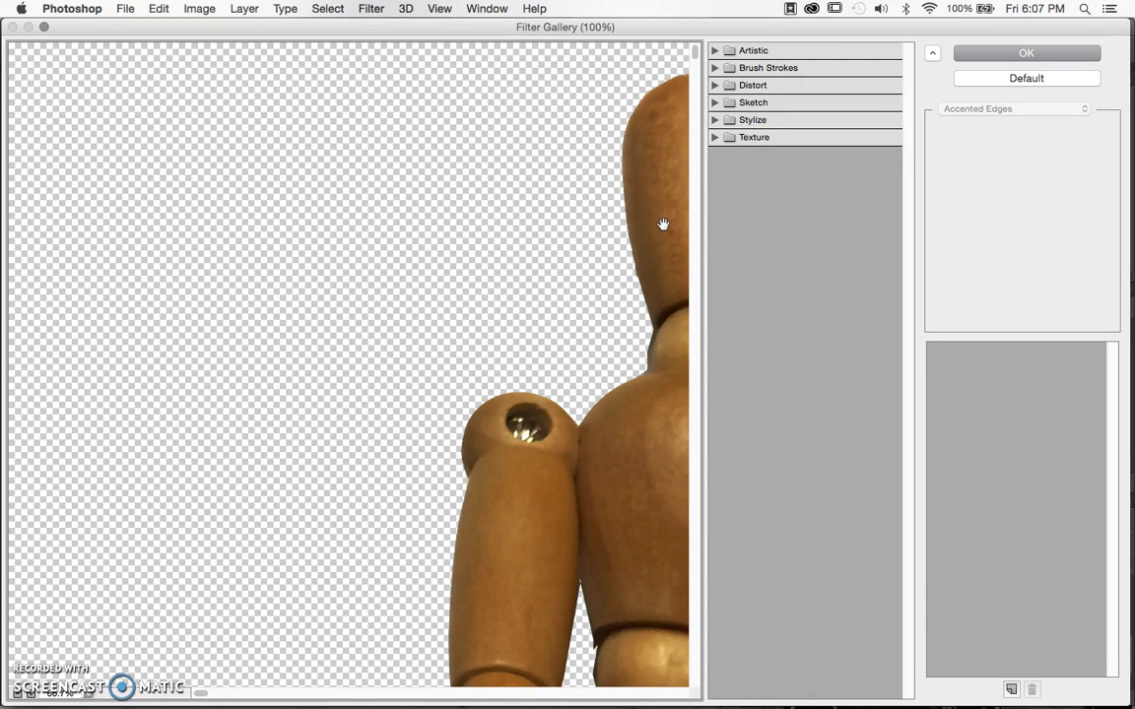
key("super+minus")
key("super+minus")
key("super+minus")
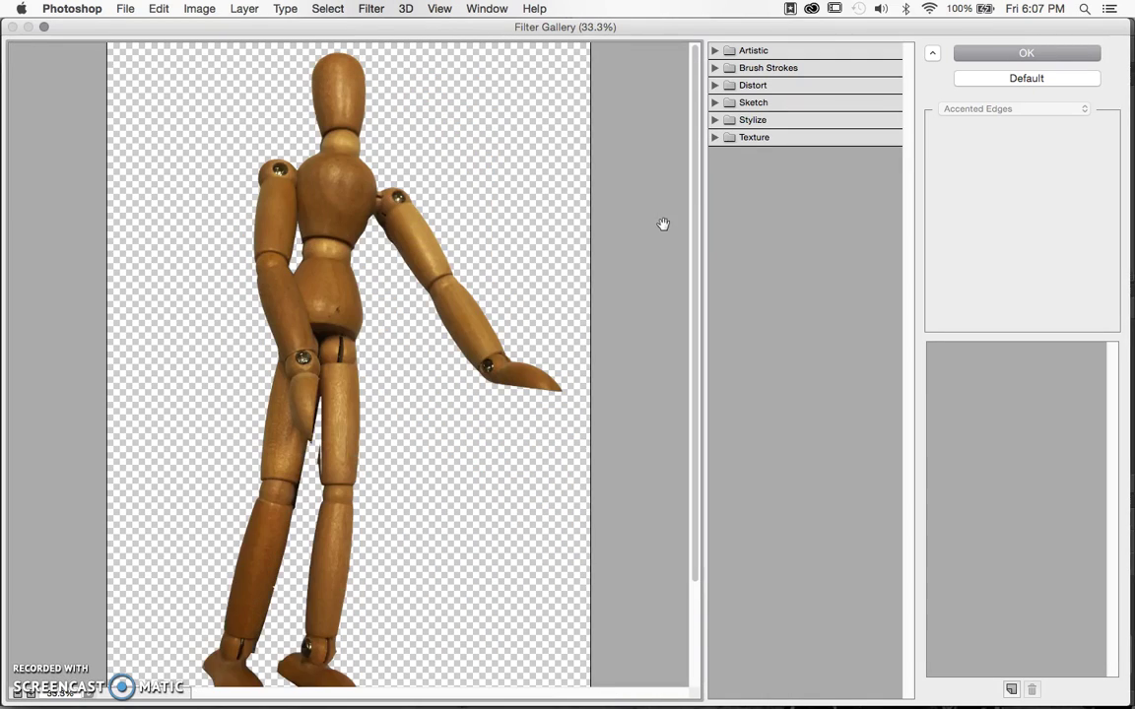
key("super+minus")
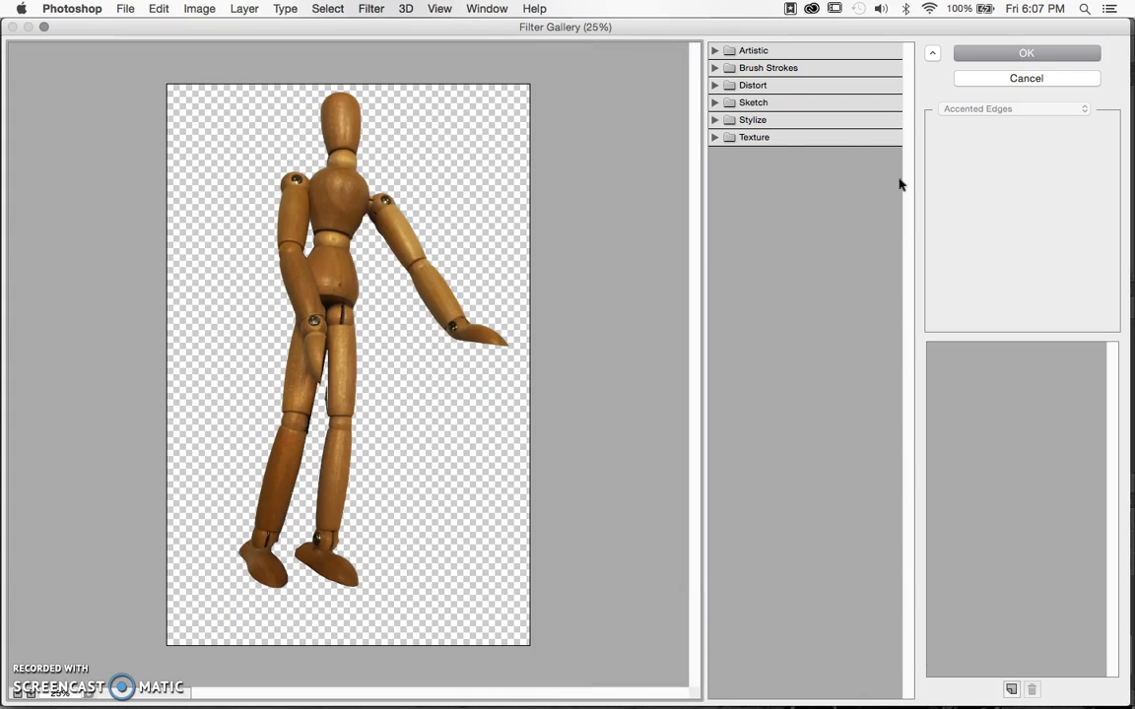
Step: Expand every Filter Gallery category and look through the available effects
left_click(715, 138)
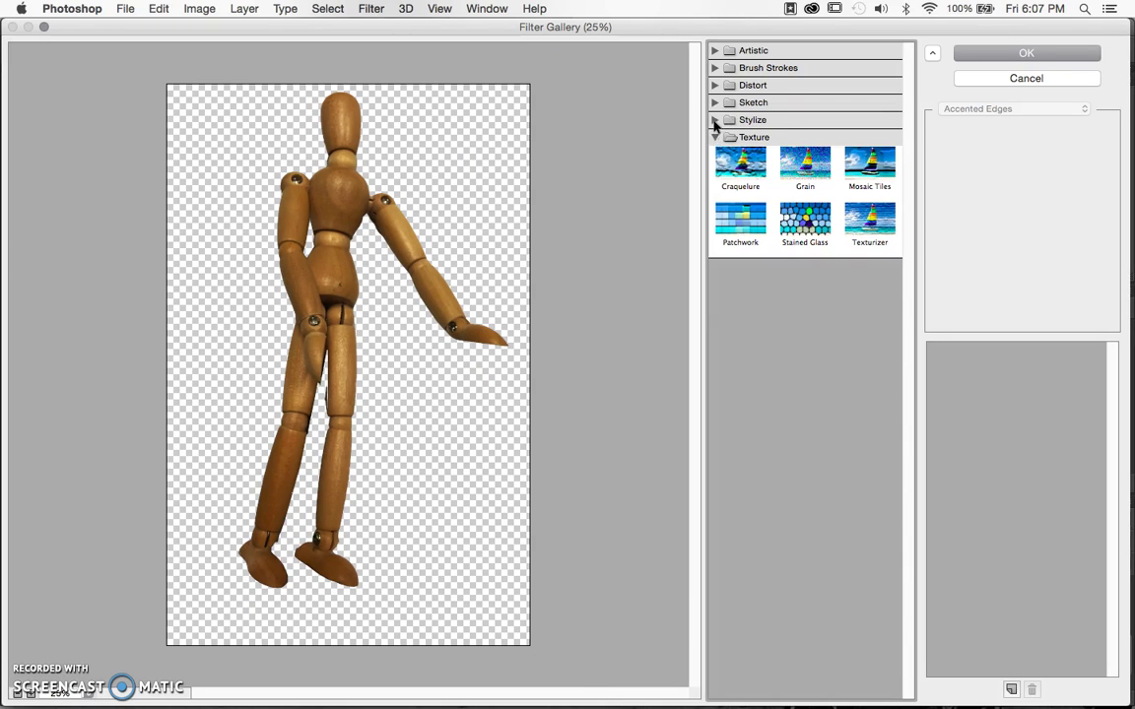
left_click(715, 120)
left_click(715, 102)
left_click(714, 86)
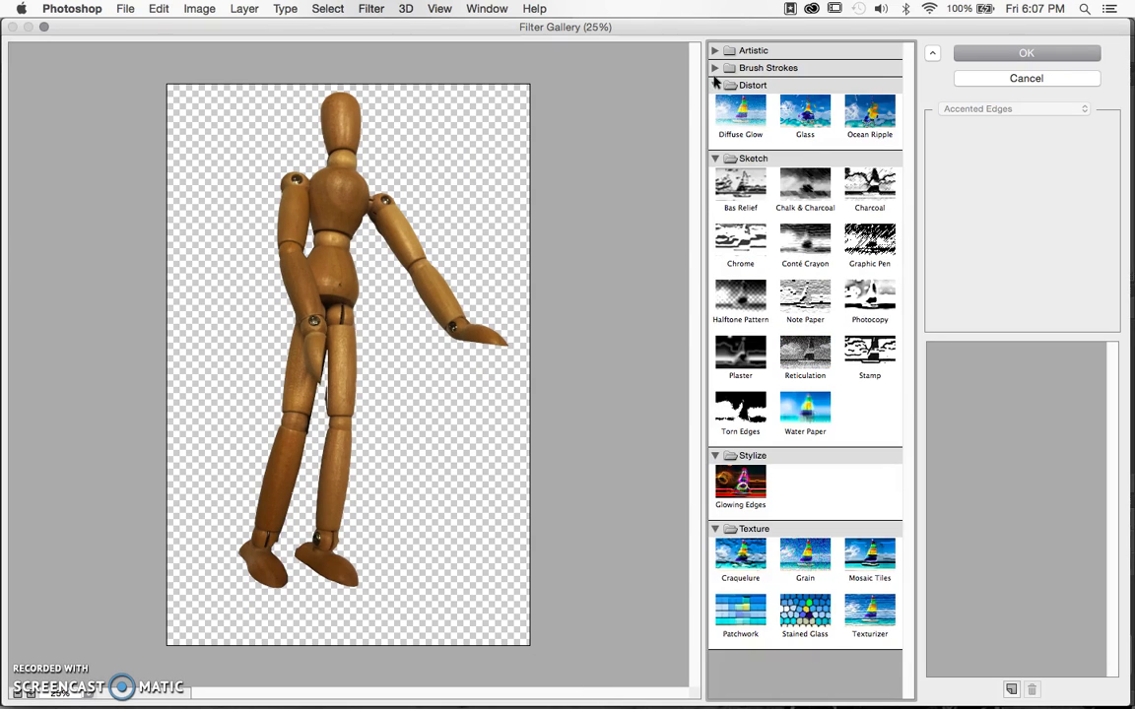
left_click(715, 68)
left_click(715, 51)
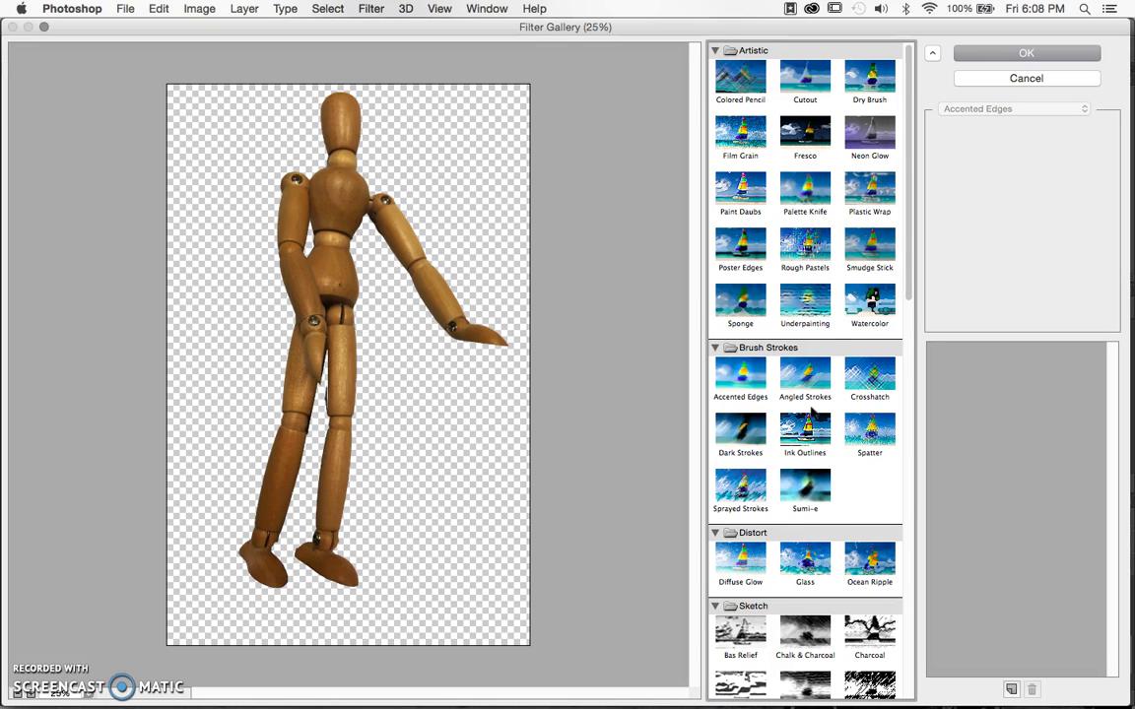
scroll(809, 412, "down", 10)
scroll(809, 413, "up", 8)
scroll(808, 423, "down", 3)
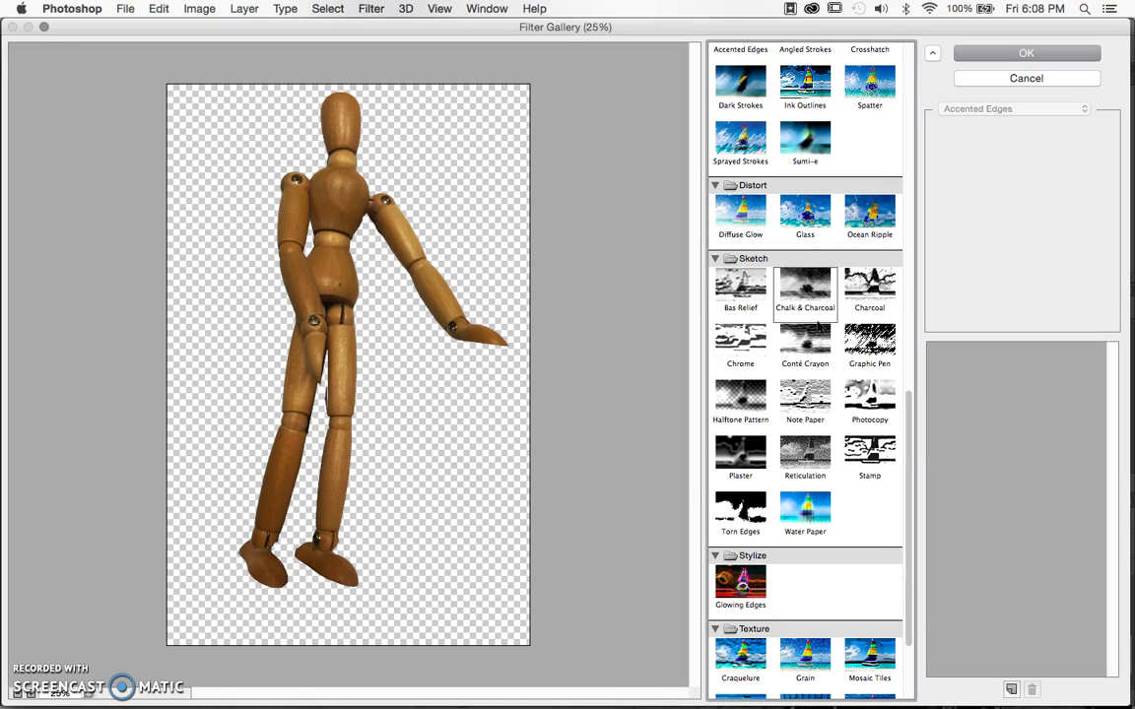
Step: Try the Stamp filter on the \ copy 5 layer with Light/Dark Balance 33 and Smoothness 5, and cancel it
left_click(788, 532)
left_click(871, 461)
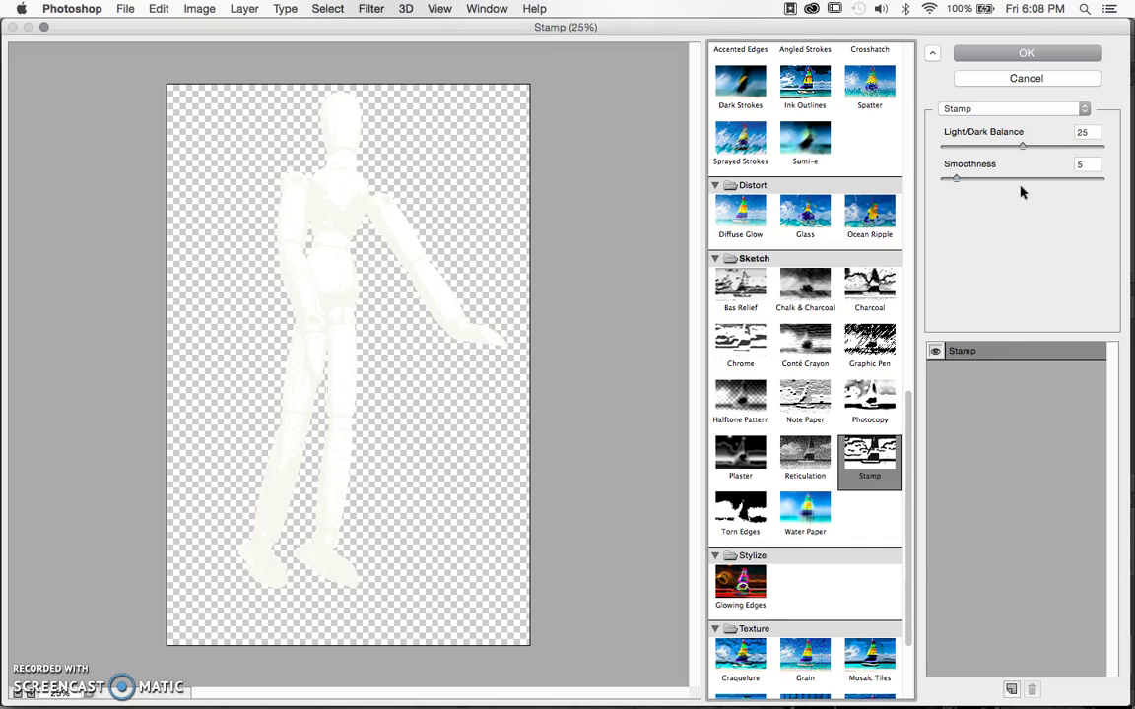
left_click_drag(1020, 146, 1008, 150)
left_click_drag(985, 147, 1081, 147)
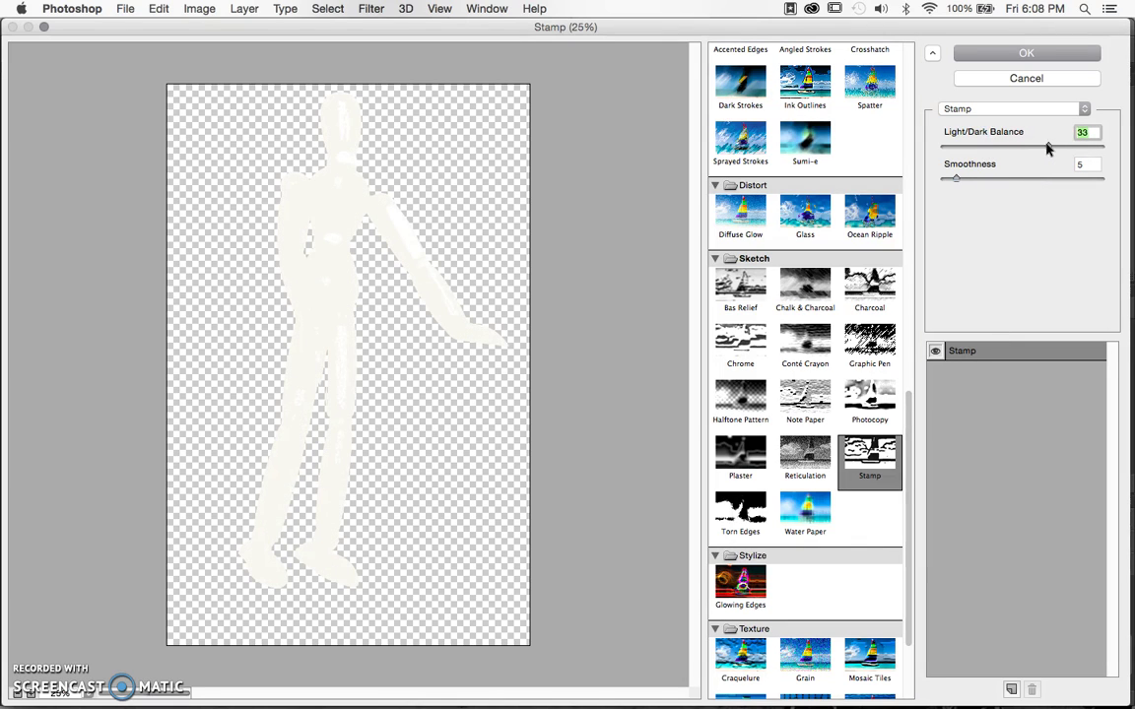
left_click(1009, 80)
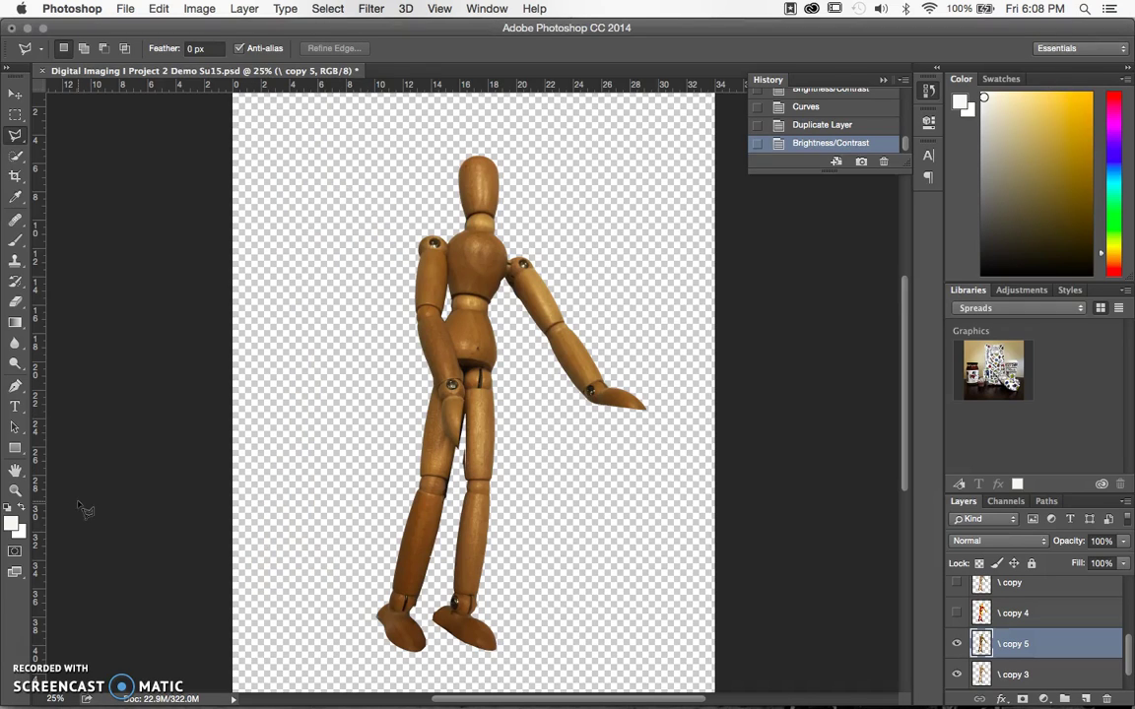
Step: Reset the foreground and background colors to black and white and reopen the Filter Gallery for the \ copy 5 layer
left_click(8, 507)
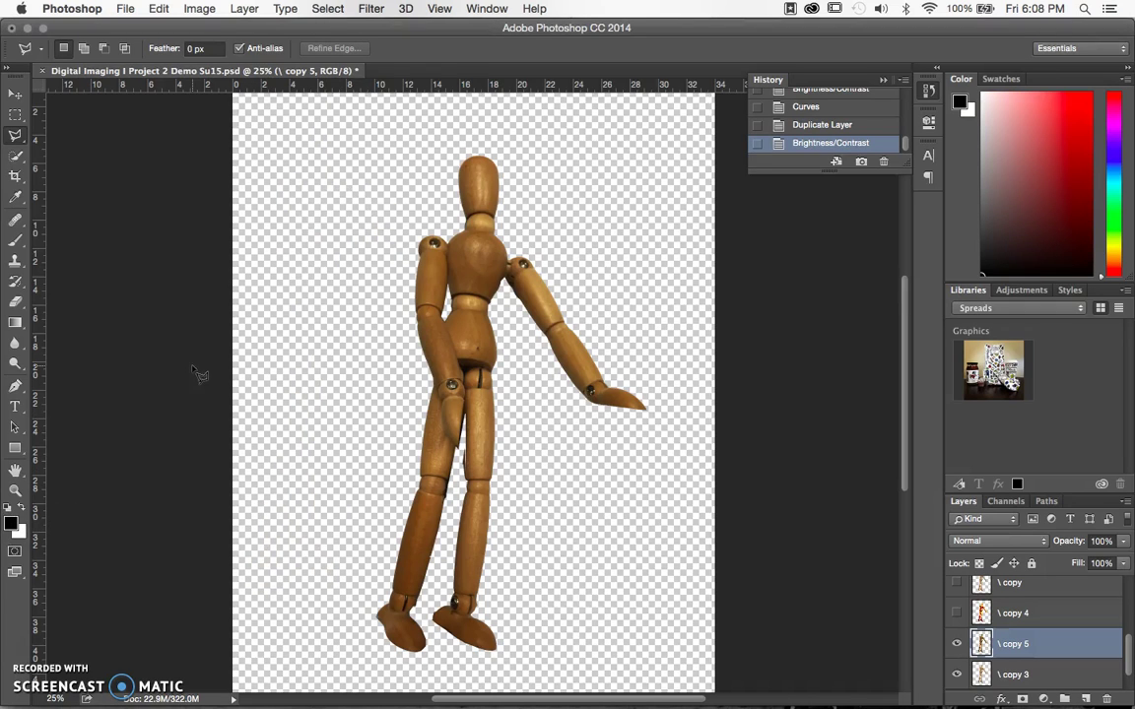
left_click(328, 8)
mouse_move(371, 7)
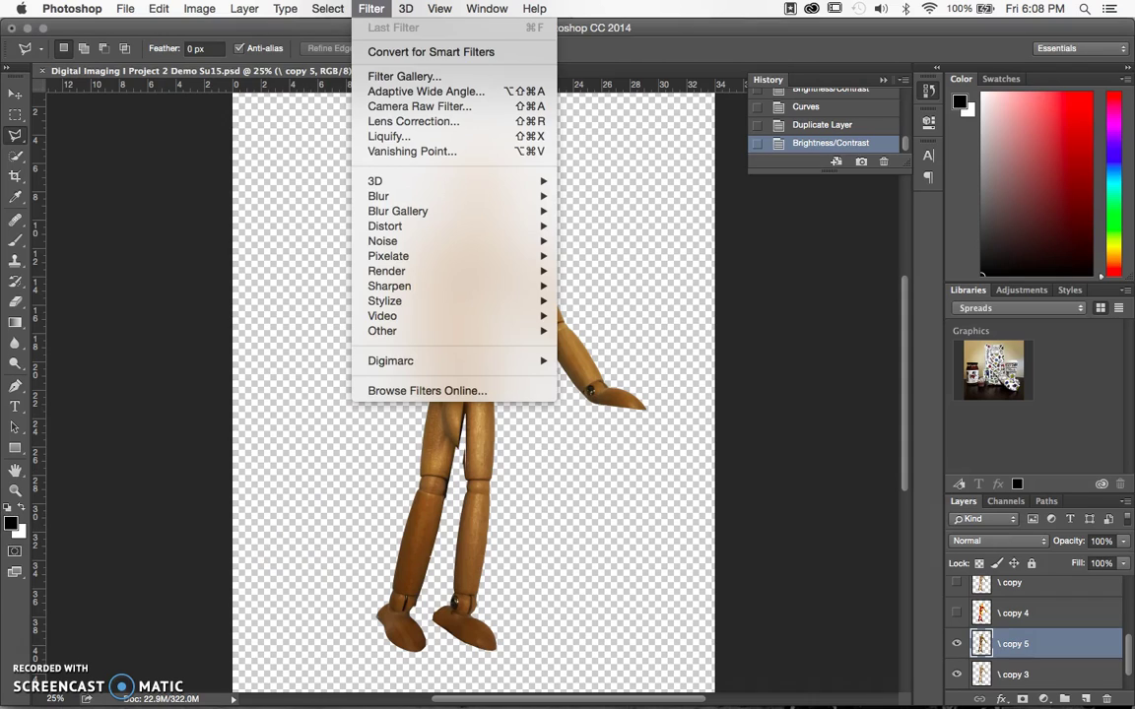
key("Left")
key("Left")
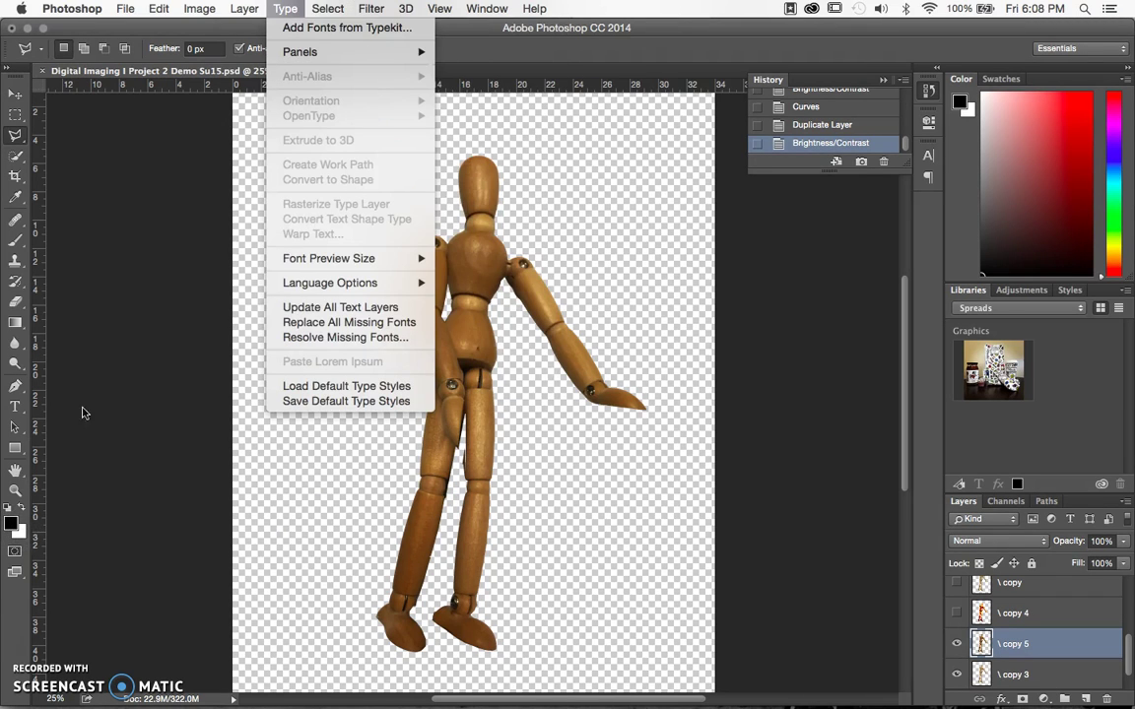
key("Right")
key("Right")
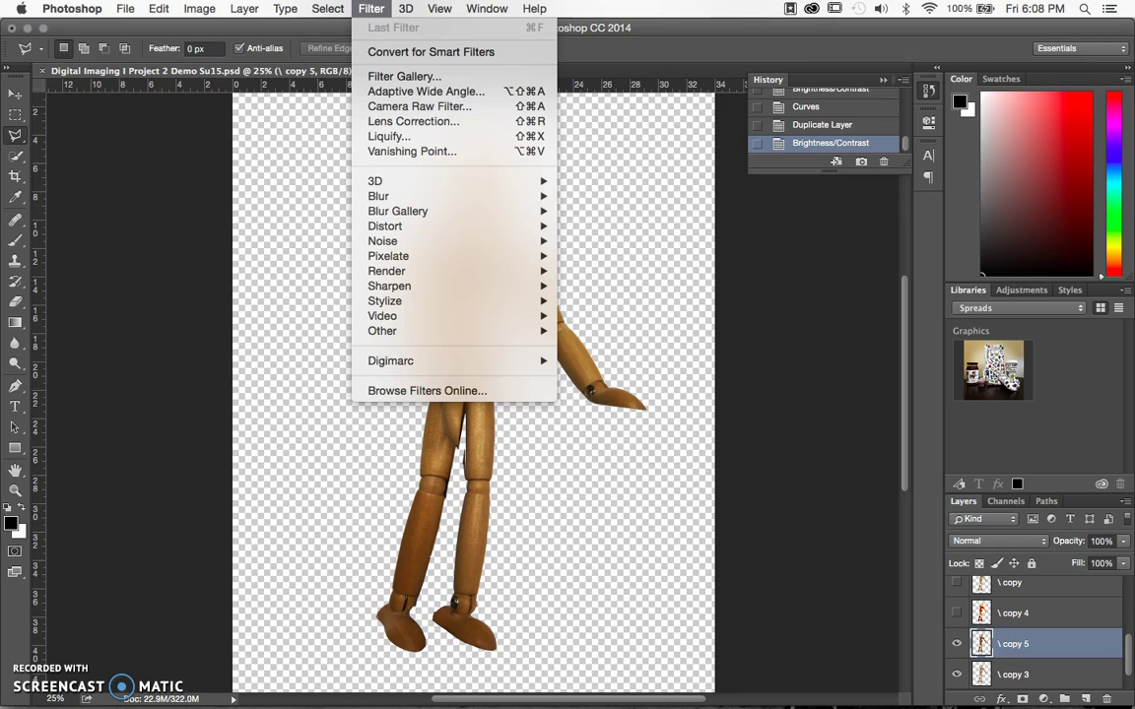
left_click(404, 77)
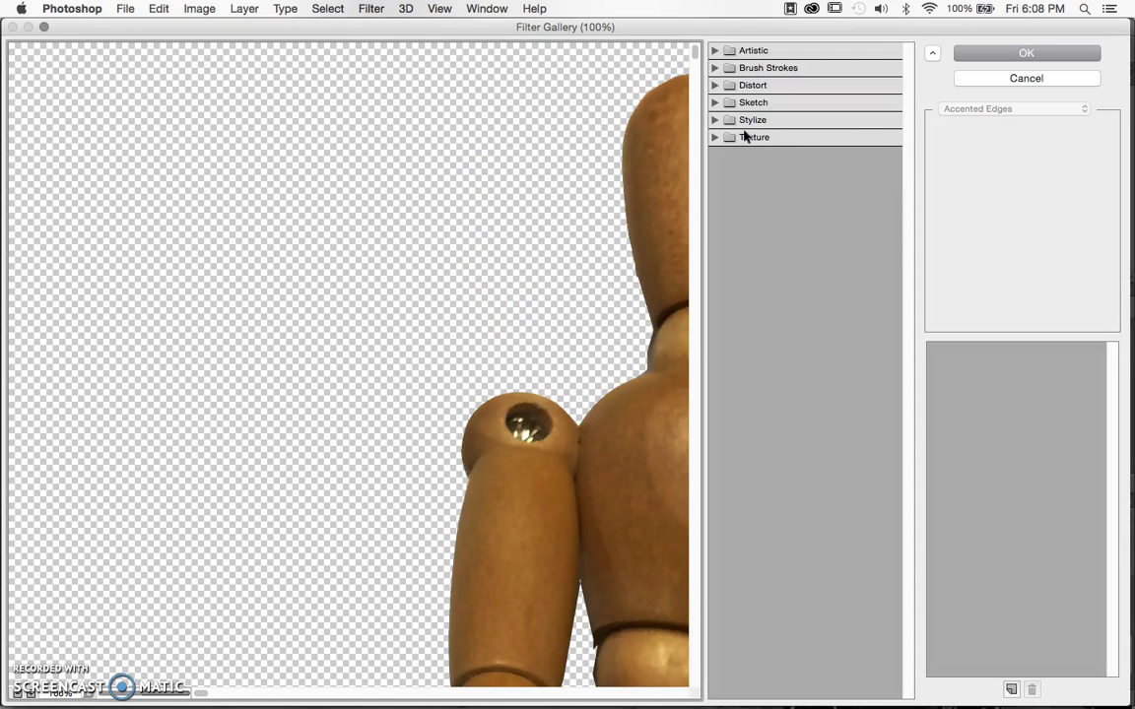
Step: Expand the Texture, Stylize, Sketch, Distort, Brush Strokes and Artistic effect categories
left_click(745, 137)
left_click(742, 122)
left_click(745, 104)
left_click(745, 85)
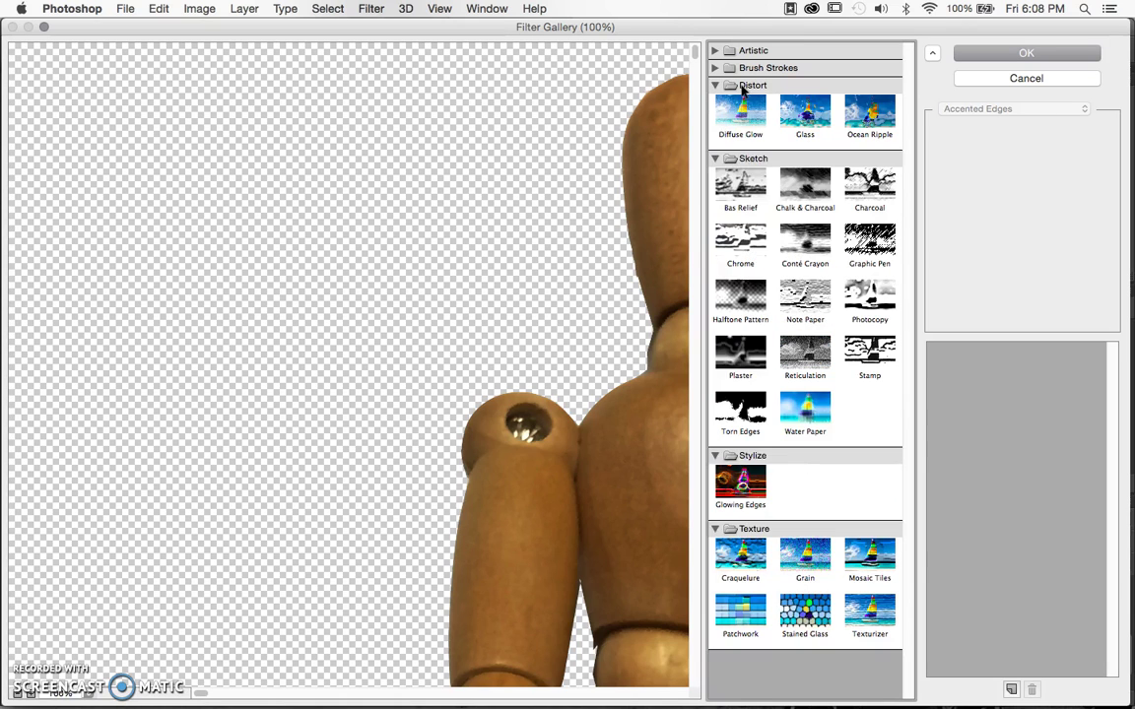
left_click(745, 68)
left_click(749, 50)
Step: Choose the Stamp effect from the Sketch category and inspect its preview on the mannequin's upper body
scroll(601, 275, "right", 5)
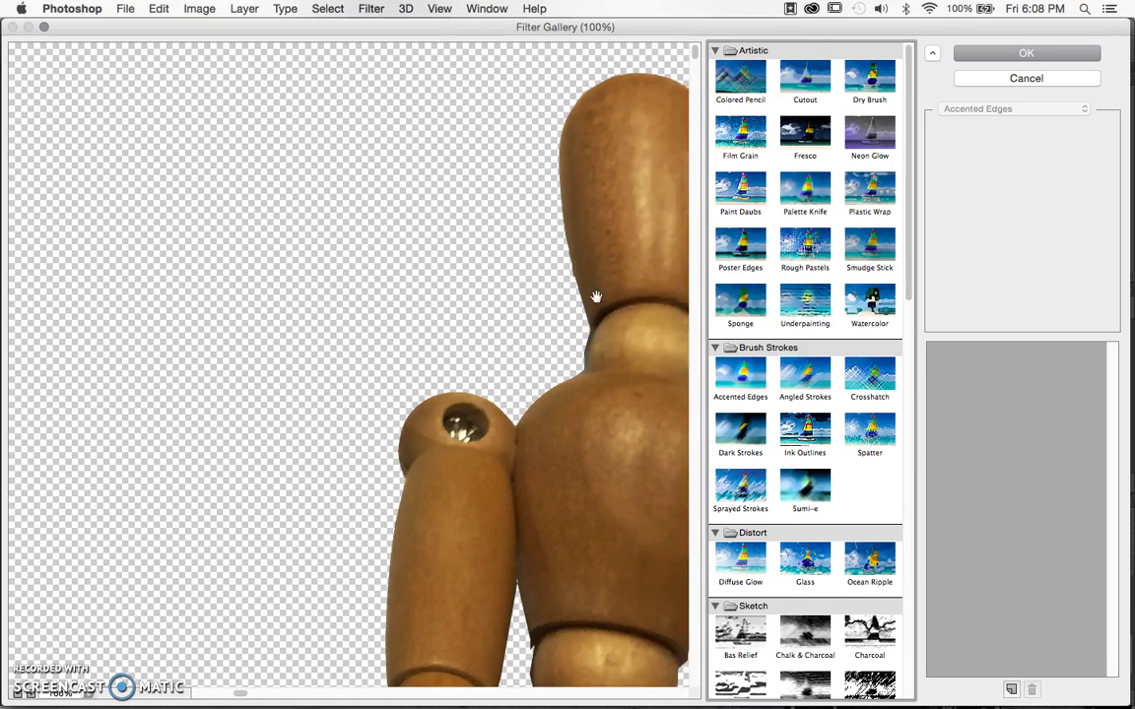
scroll(595, 295, "down", 3)
scroll(596, 296, "down", 4)
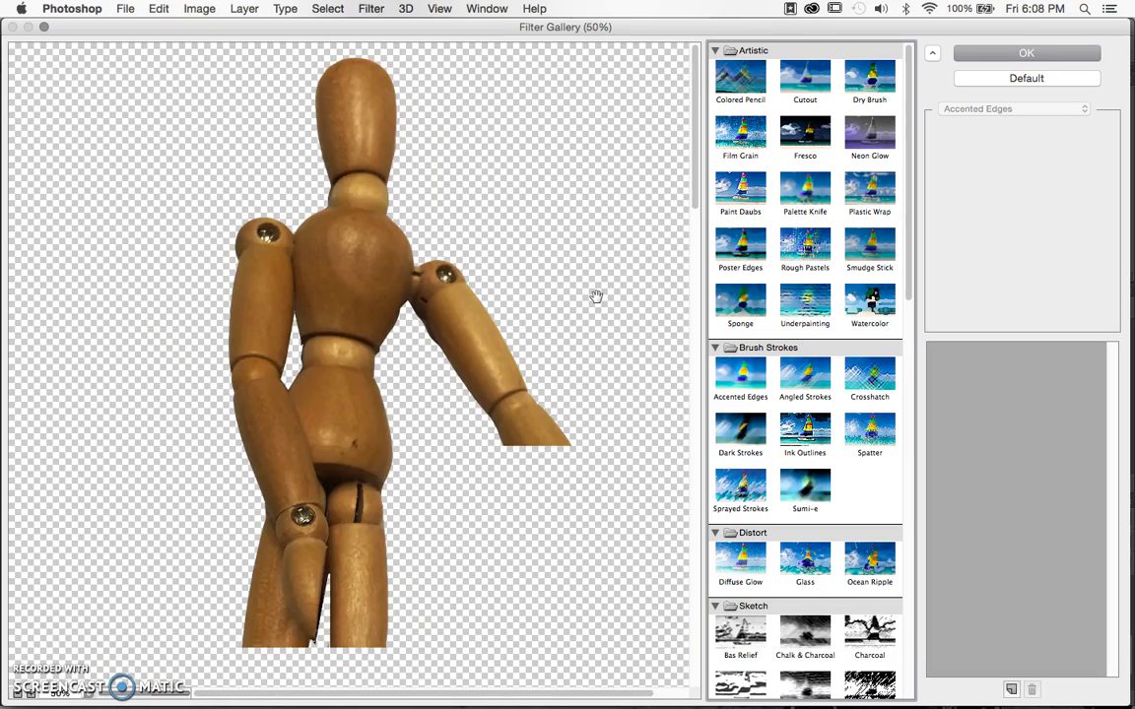
scroll(595, 295, "down", 1)
scroll(596, 295, "down", 1)
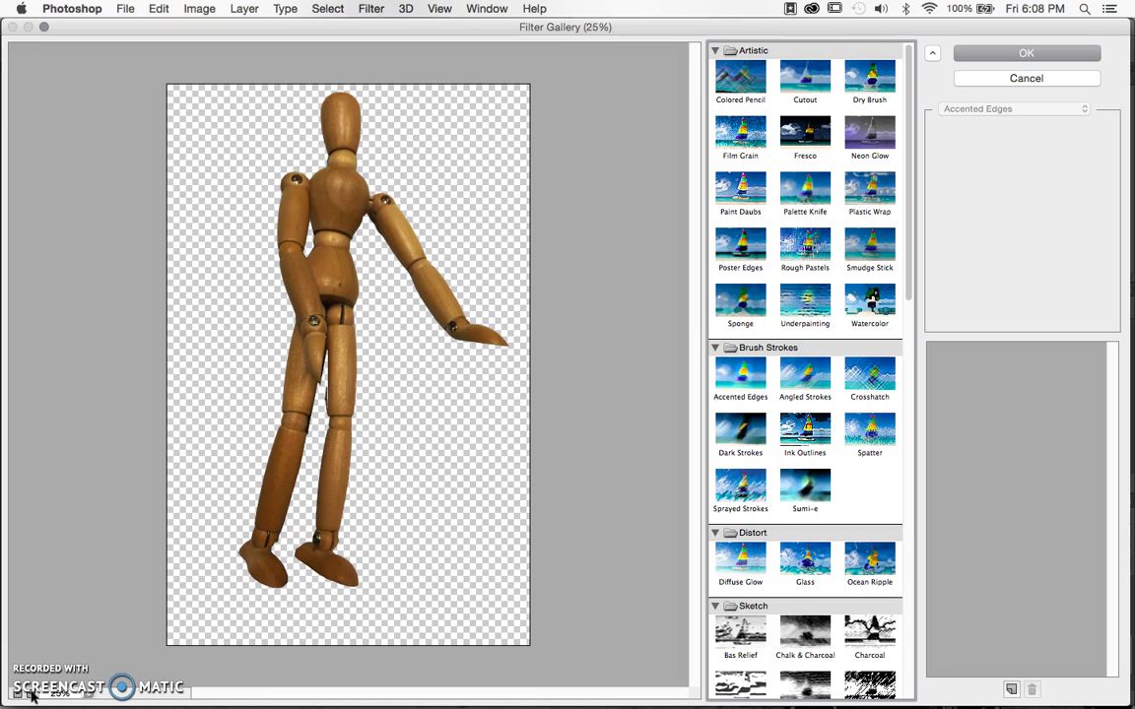
scroll(875, 583, "down", 5)
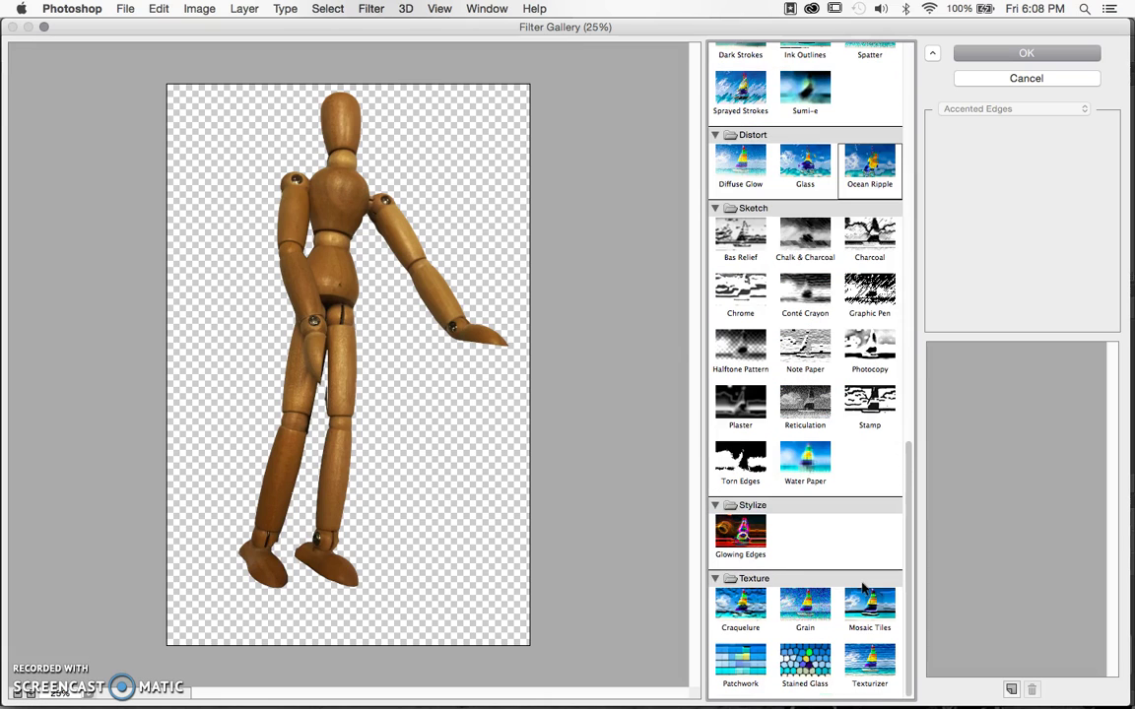
left_click(883, 406)
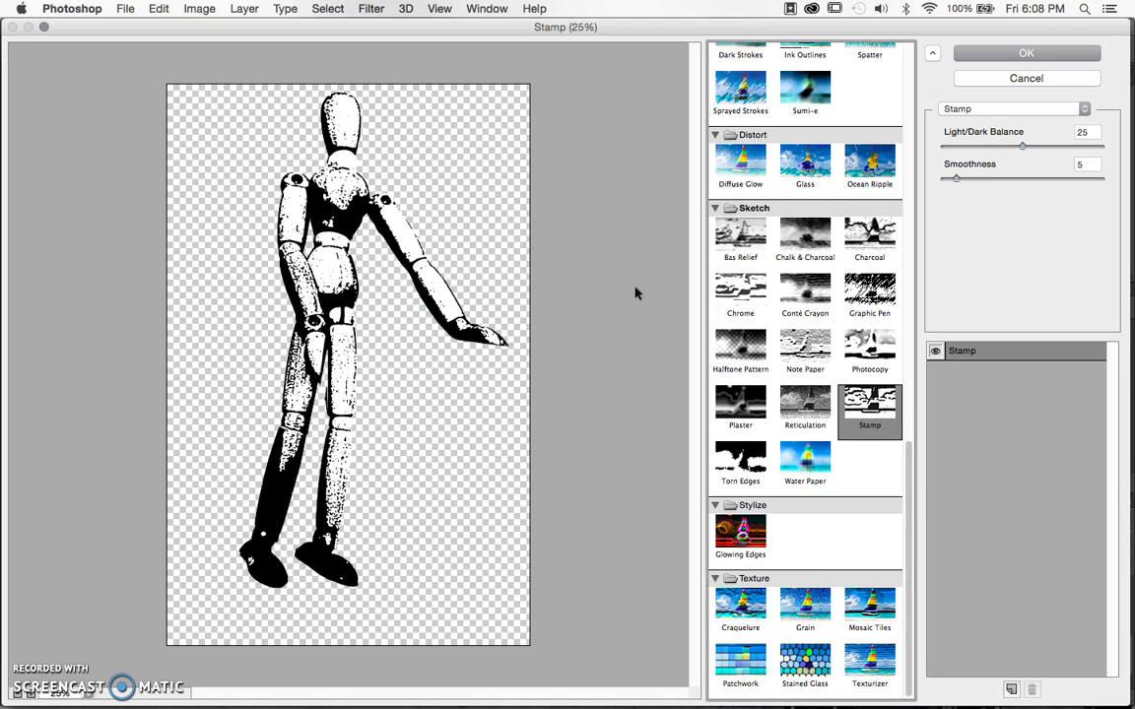
scroll(349, 286, "up", 3)
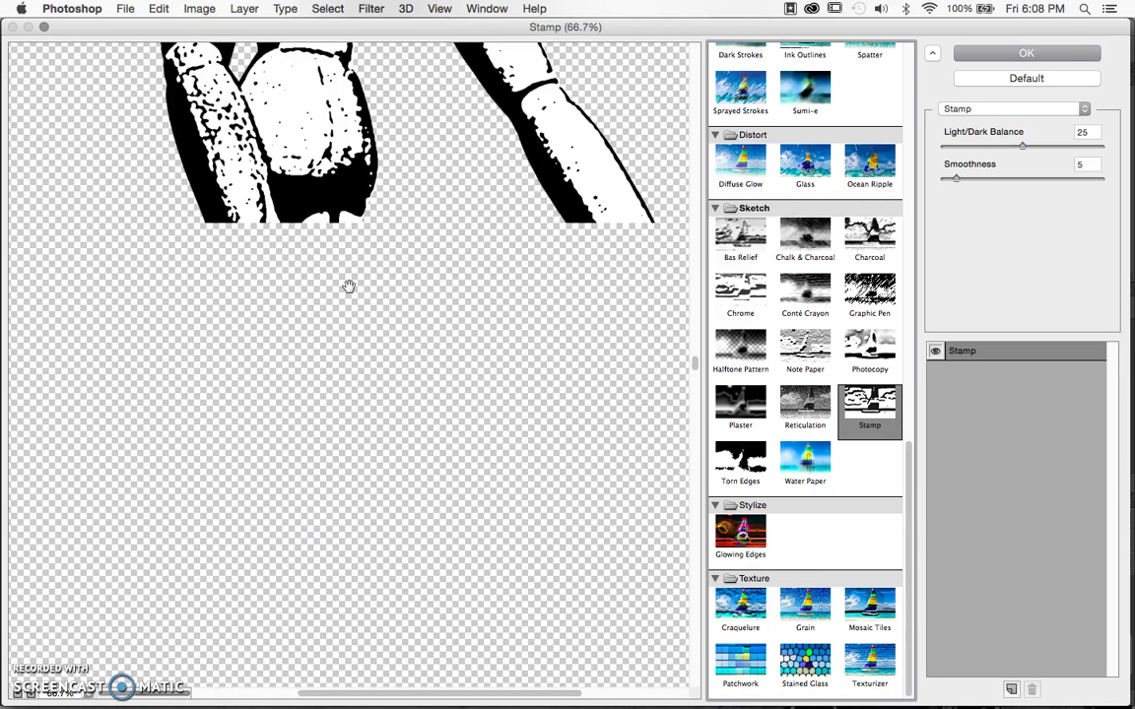
scroll(349, 286, "up", 8)
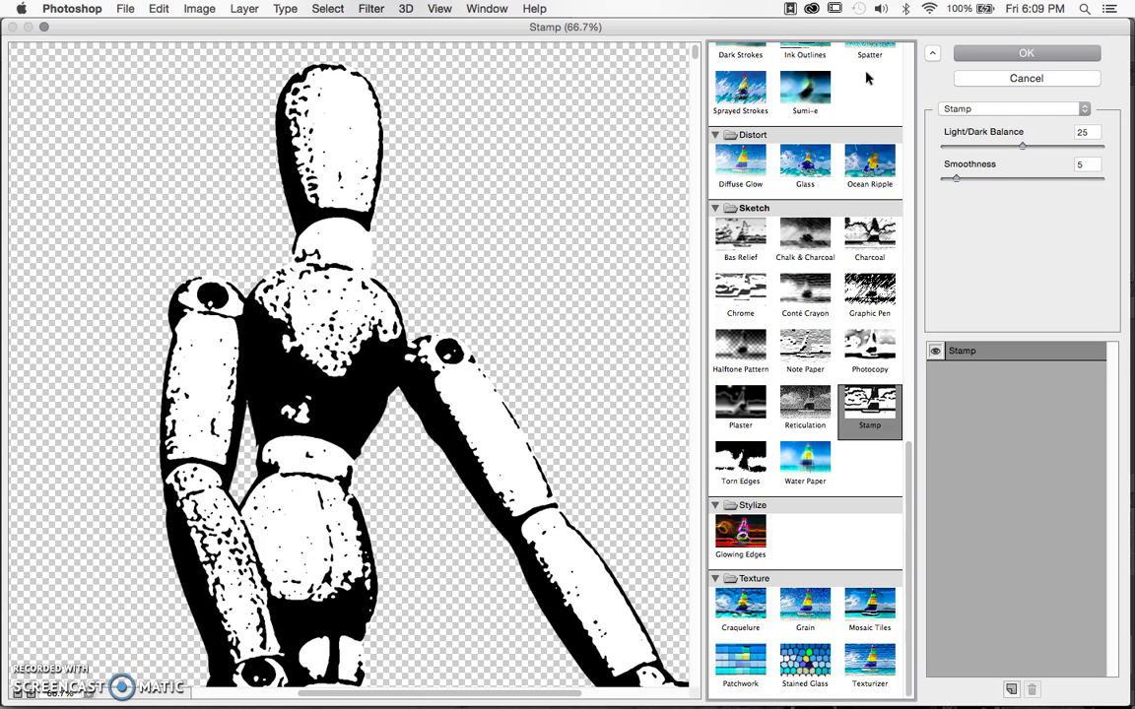
Step: Apply the Stamp filter to the \ copy 5 layer with Light/Dark Balance 20 and Smoothness 10
left_click(832, 428)
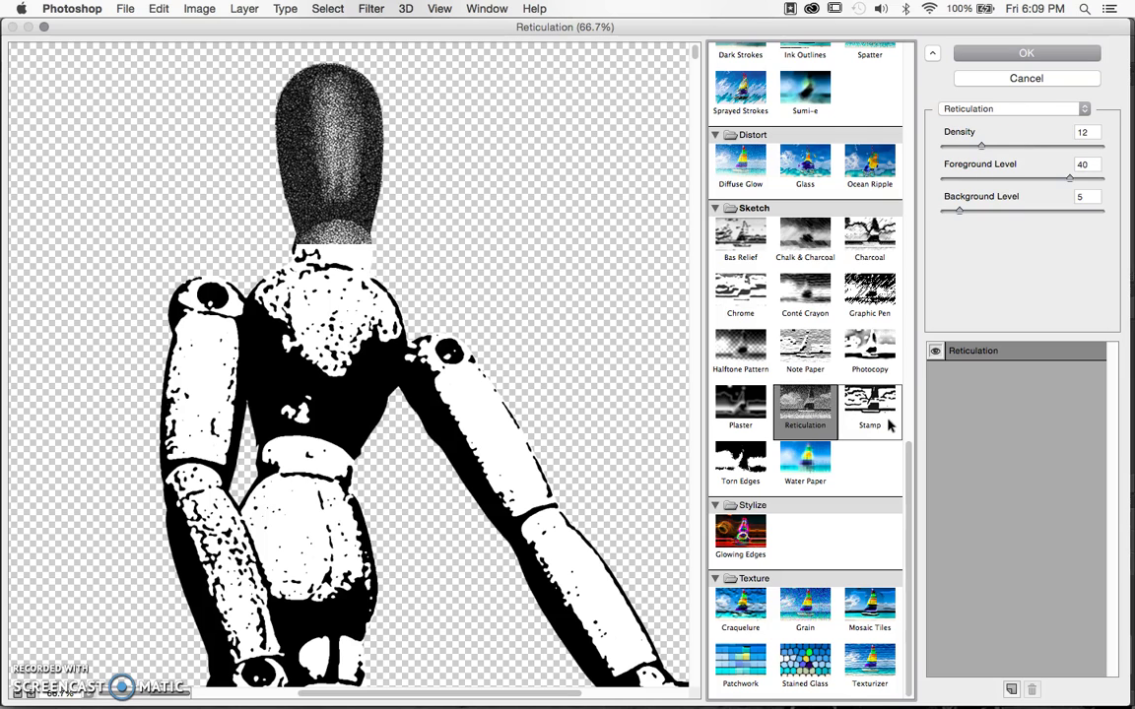
left_click(883, 429)
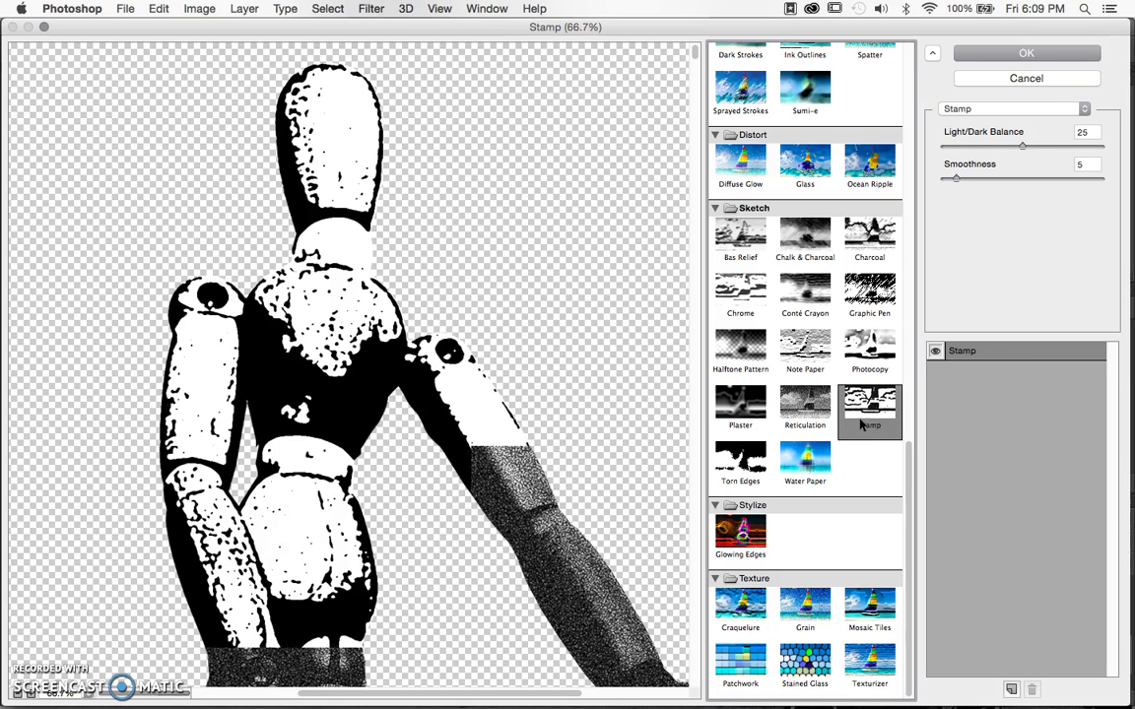
left_click_drag(1001, 147, 997, 148)
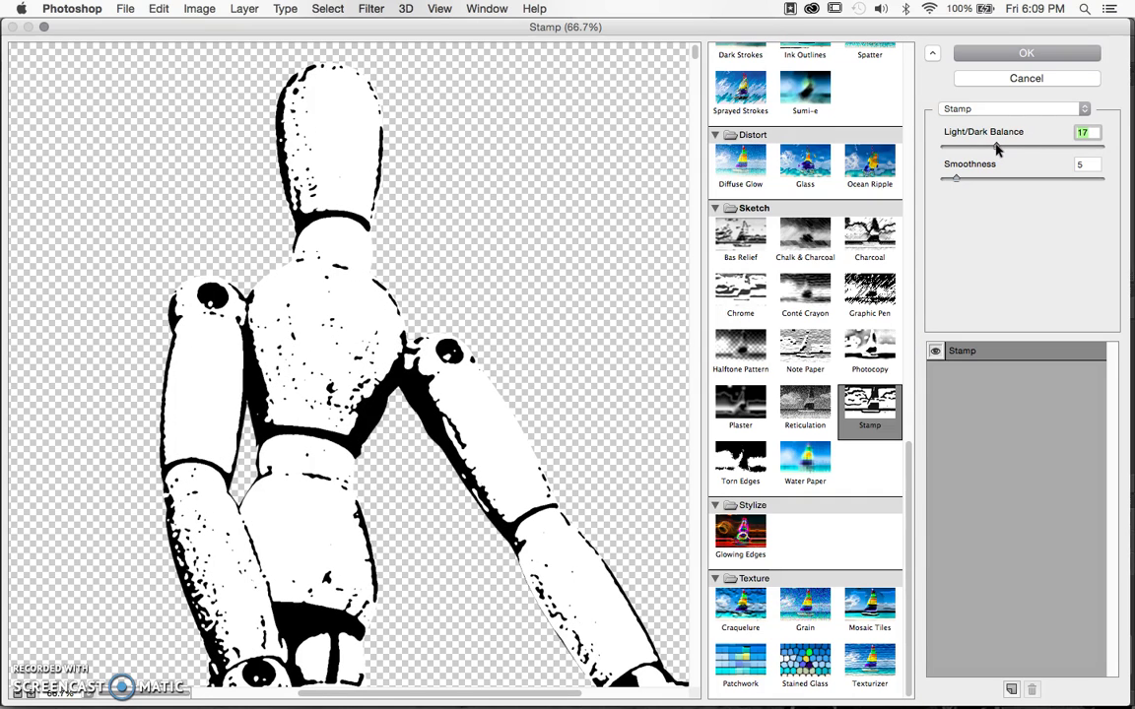
left_click_drag(956, 178, 1005, 153)
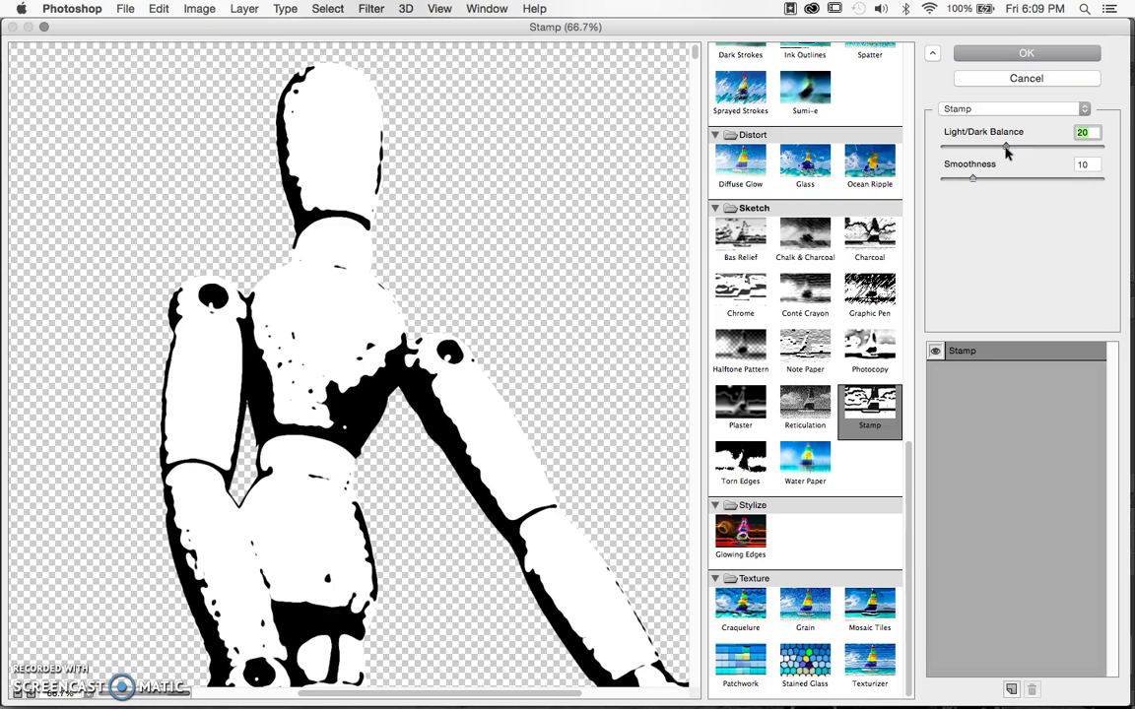
left_click(1043, 57)
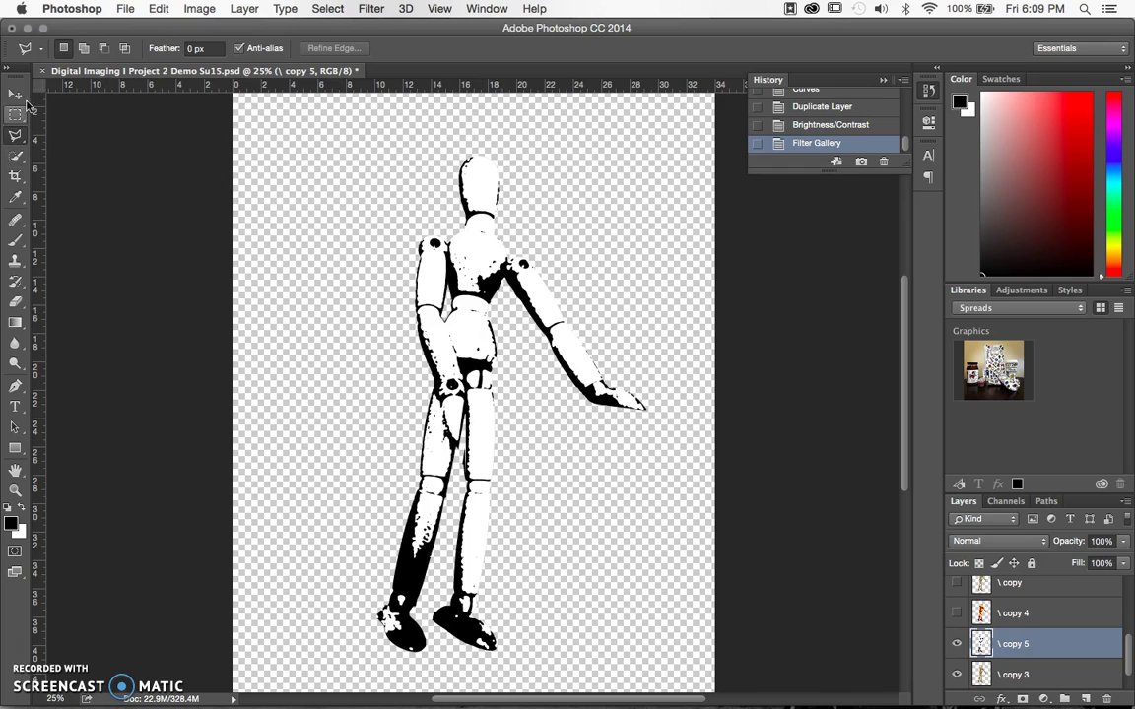
Step: Try moving the stamped mannequin sideways toward the canvas's left edge, and undo the move
left_click(15, 93)
mouse_move(469, 274)
left_mouse_down()
mouse_move(90, 286)
mouse_move(336, 271)
left_mouse_up()
key("super+z")
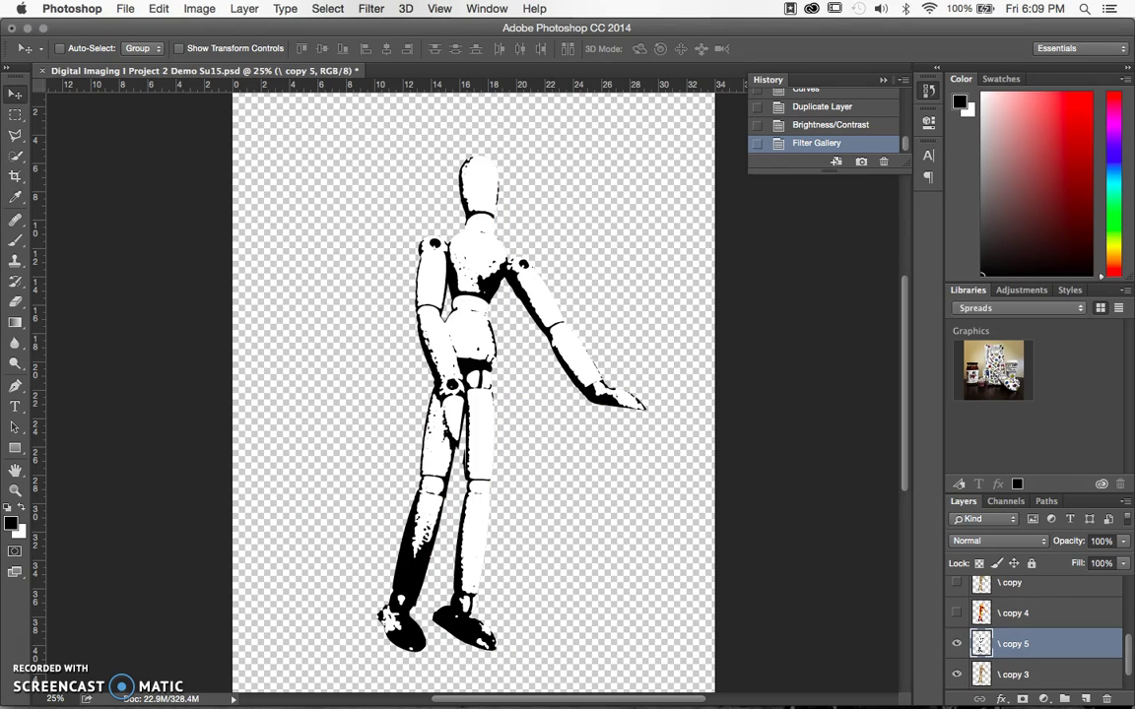
Step: Select the white areas of the \ copy 5 mannequin with Color Range at Fuzziness 80, delete them, and clear the selection
left_click(325, 9)
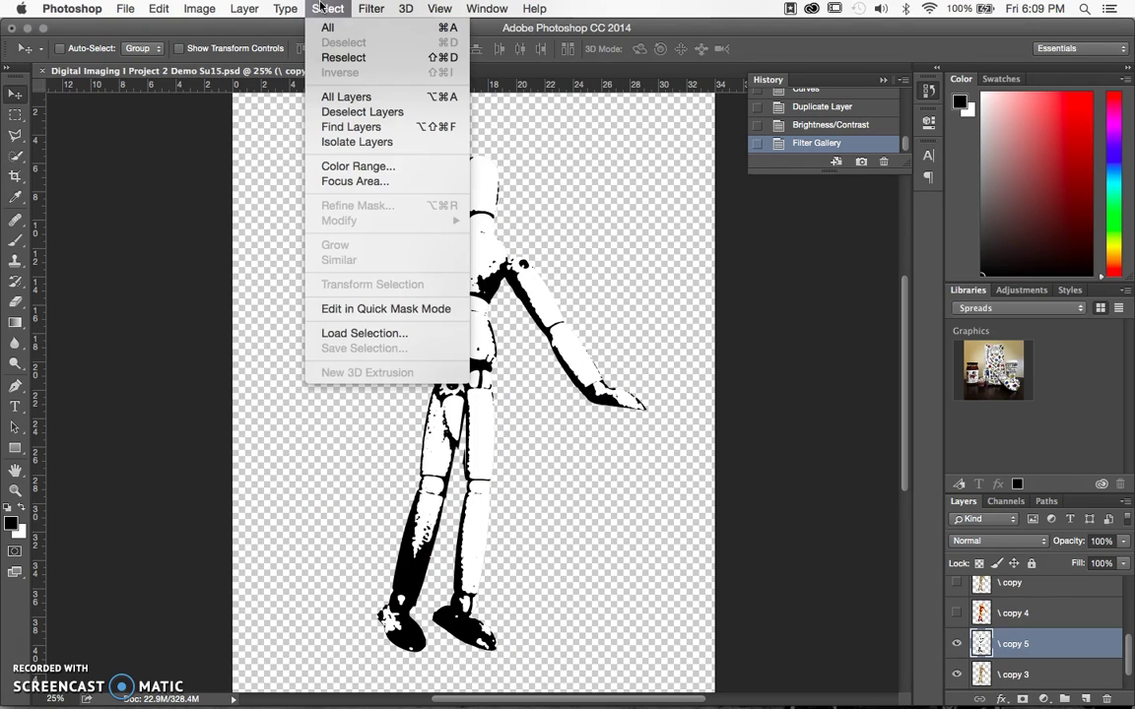
left_click(357, 165)
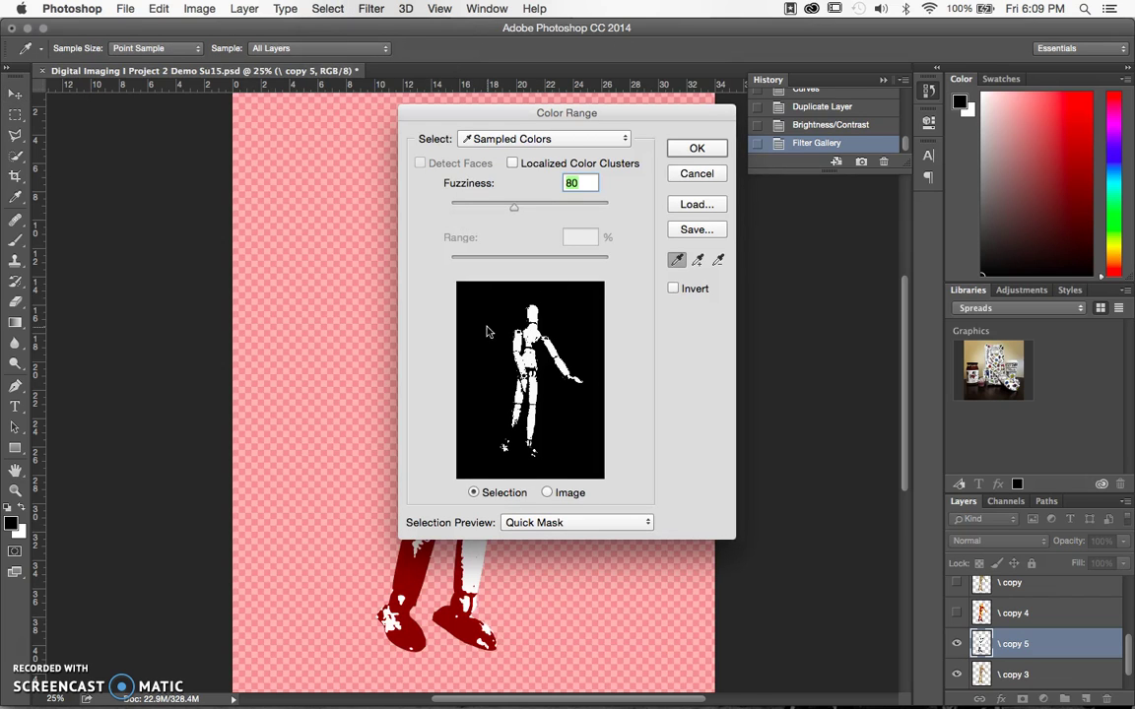
left_click_drag(500, 118, 150, 128)
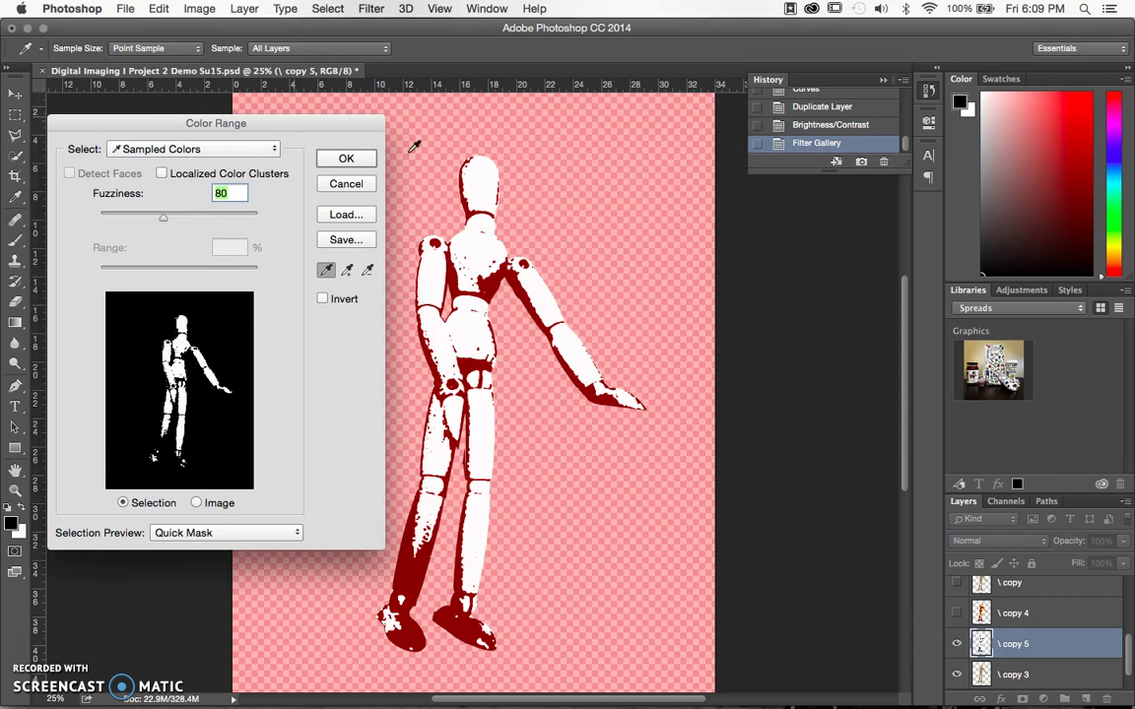
left_click(485, 179)
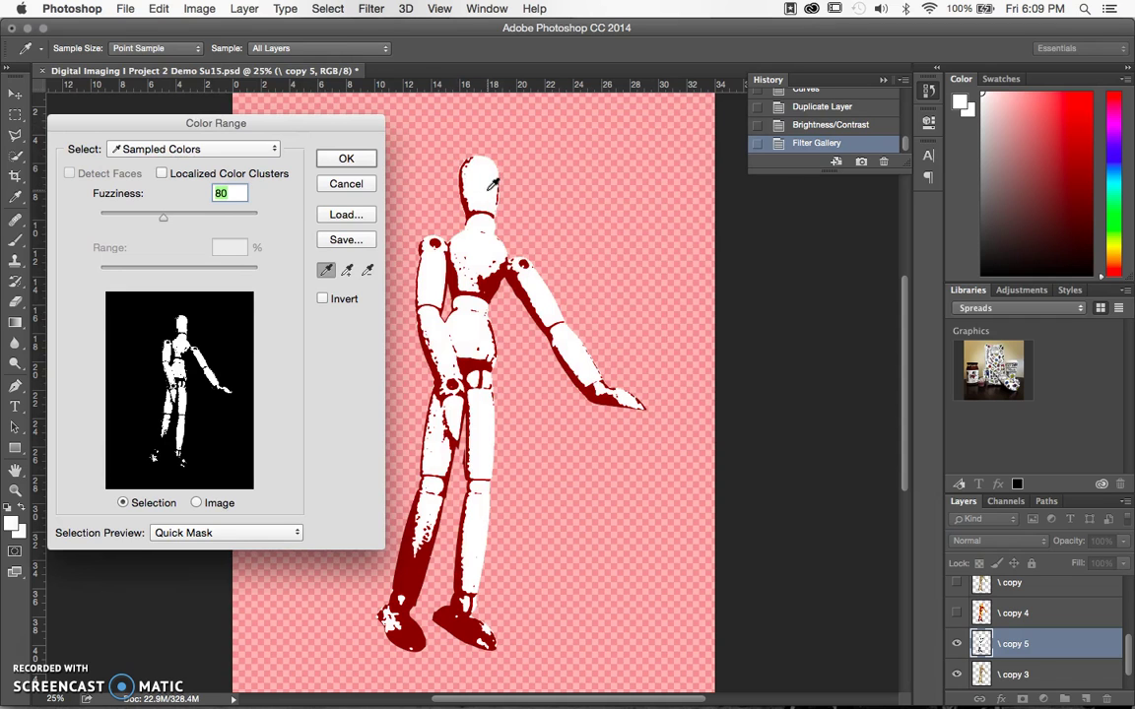
left_click(359, 165)
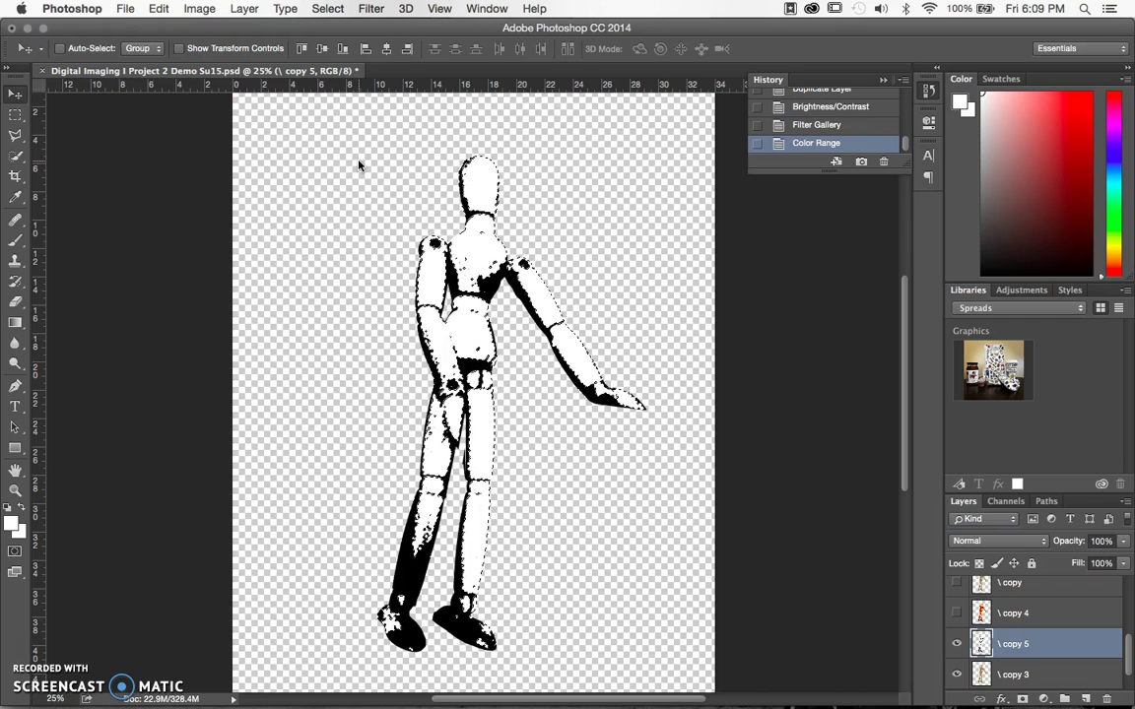
key("BackSpace")
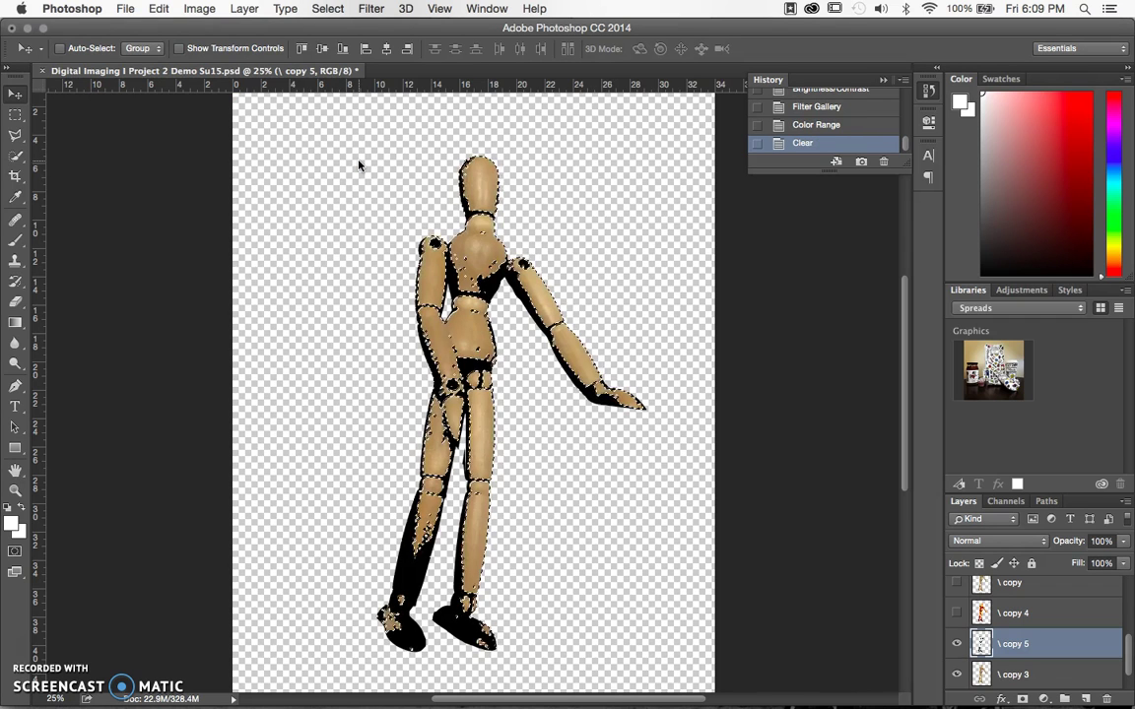
key("super+d")
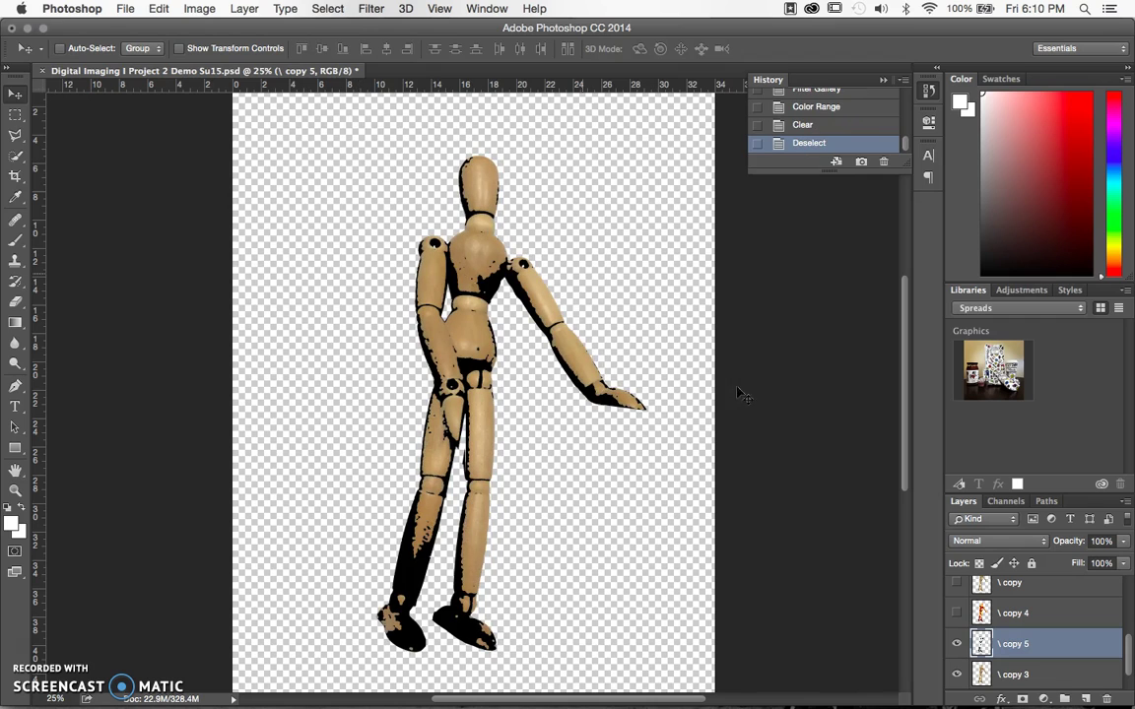
Step: Move the \ copy 5 layer above \ copy 4, and make \ copy 4 the visible active layer
left_click_drag(999, 639, 985, 618)
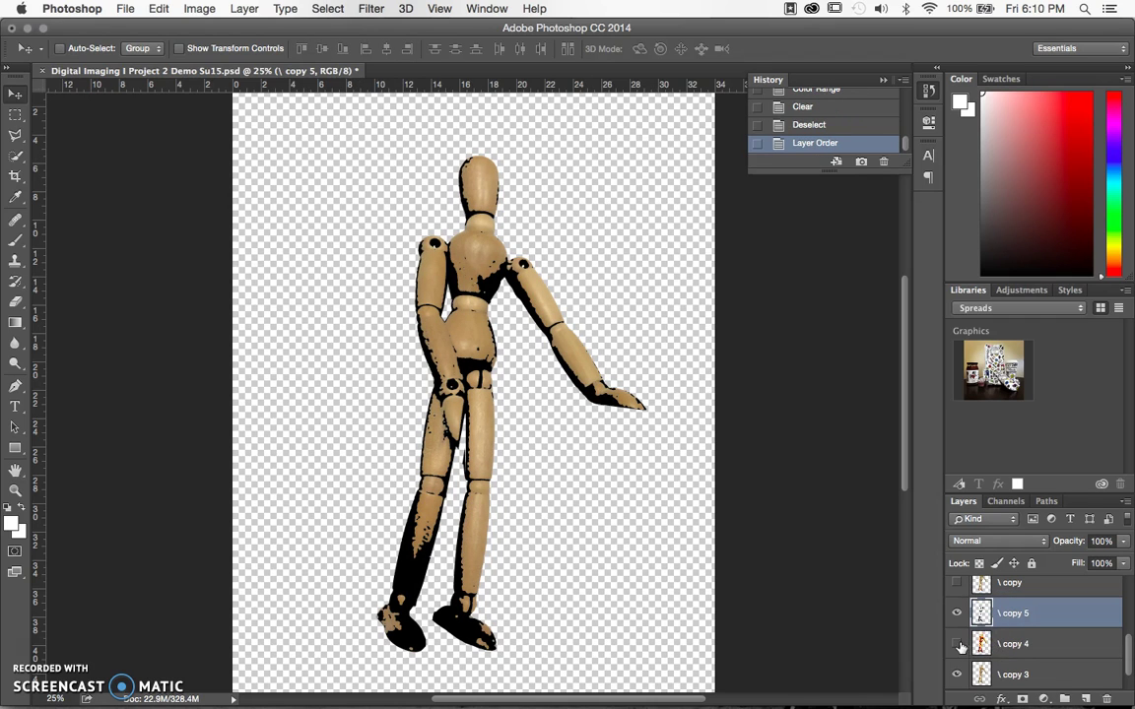
left_click(956, 644)
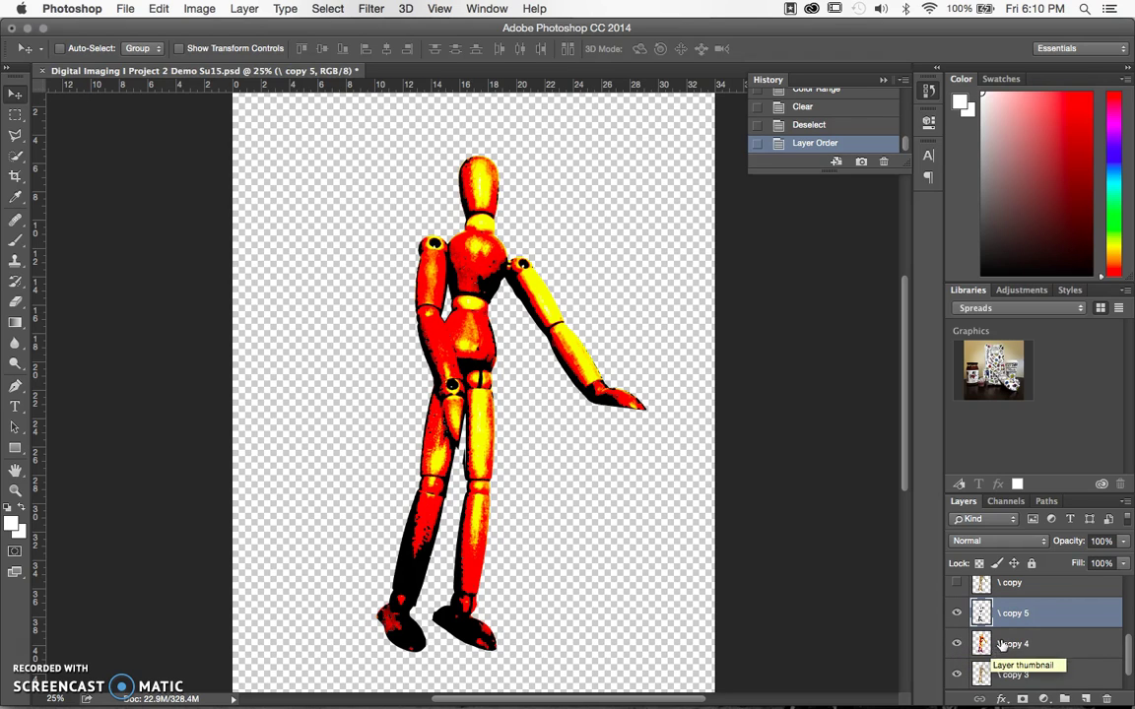
left_click(993, 644)
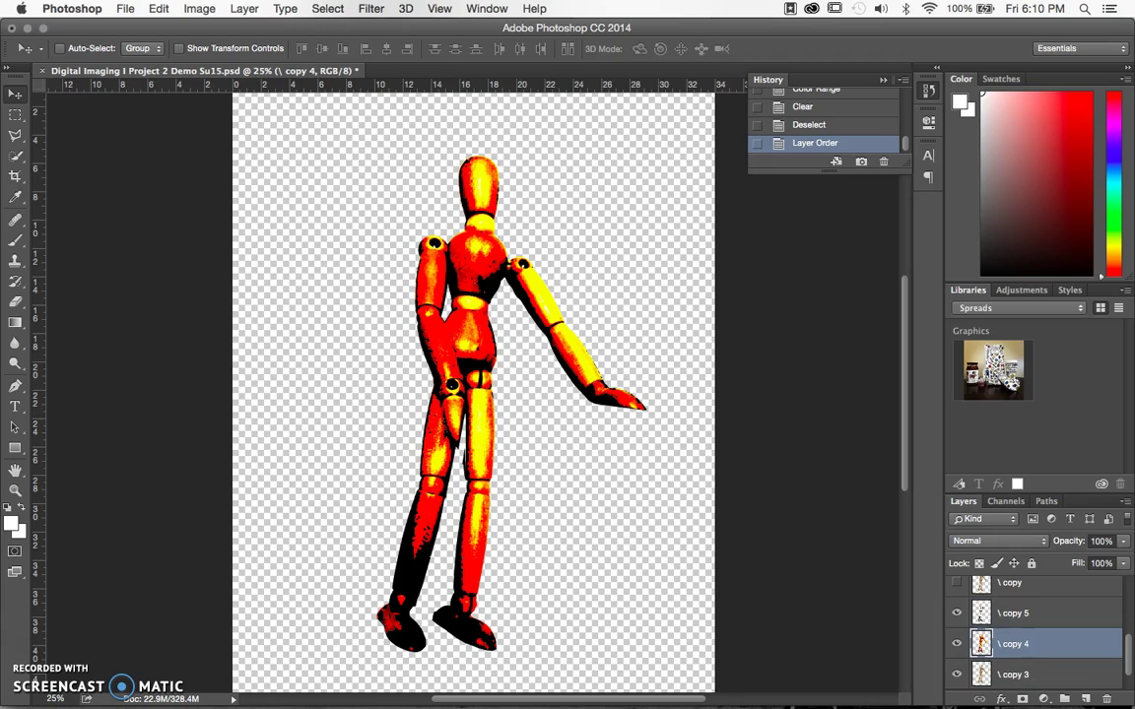
Step: Start a Black & White adjustment on the \ copy 4 layer with Yellows set to 300%
left_click(199, 9)
mouse_move(222, 51)
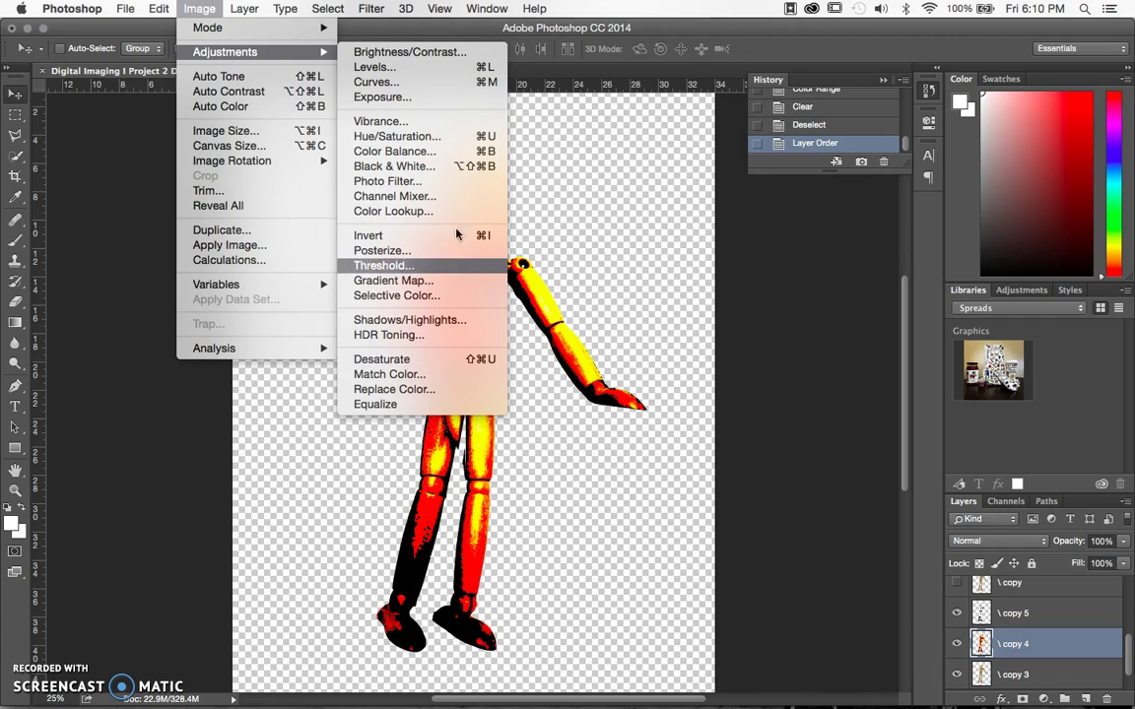
left_click(467, 166)
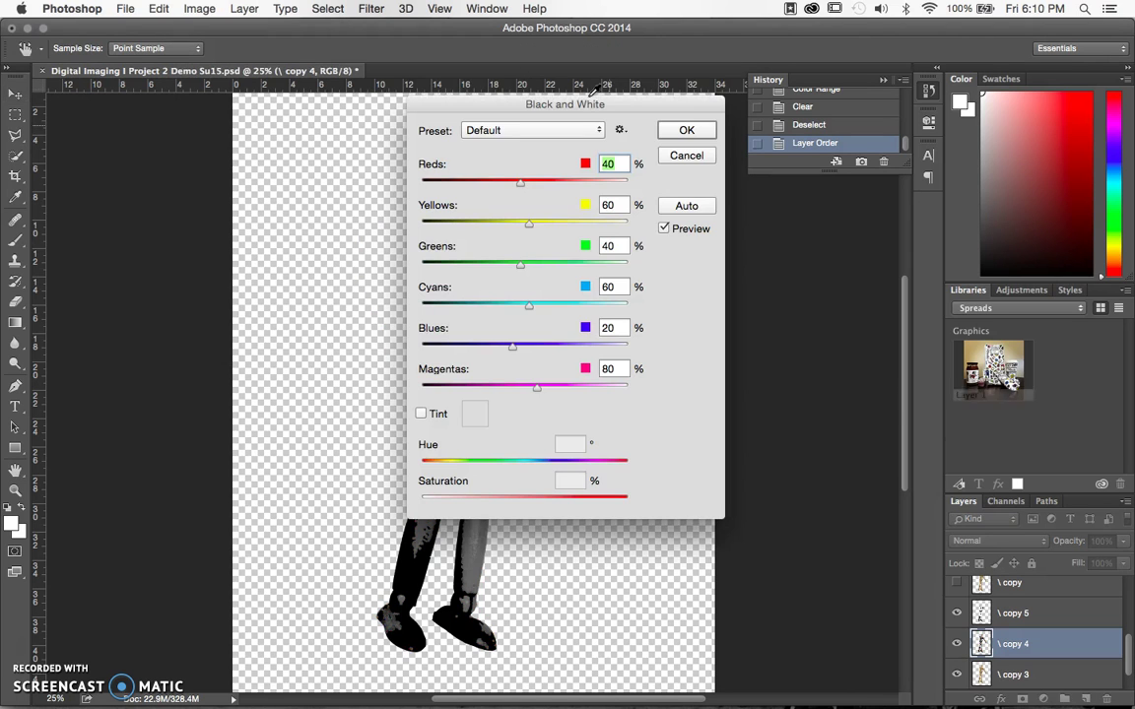
left_click_drag(522, 102, 813, 70)
mouse_move(775, 189)
left_mouse_down()
mouse_move(862, 189)
mouse_move(756, 185)
left_mouse_up()
key("super+z")
key("Tab")
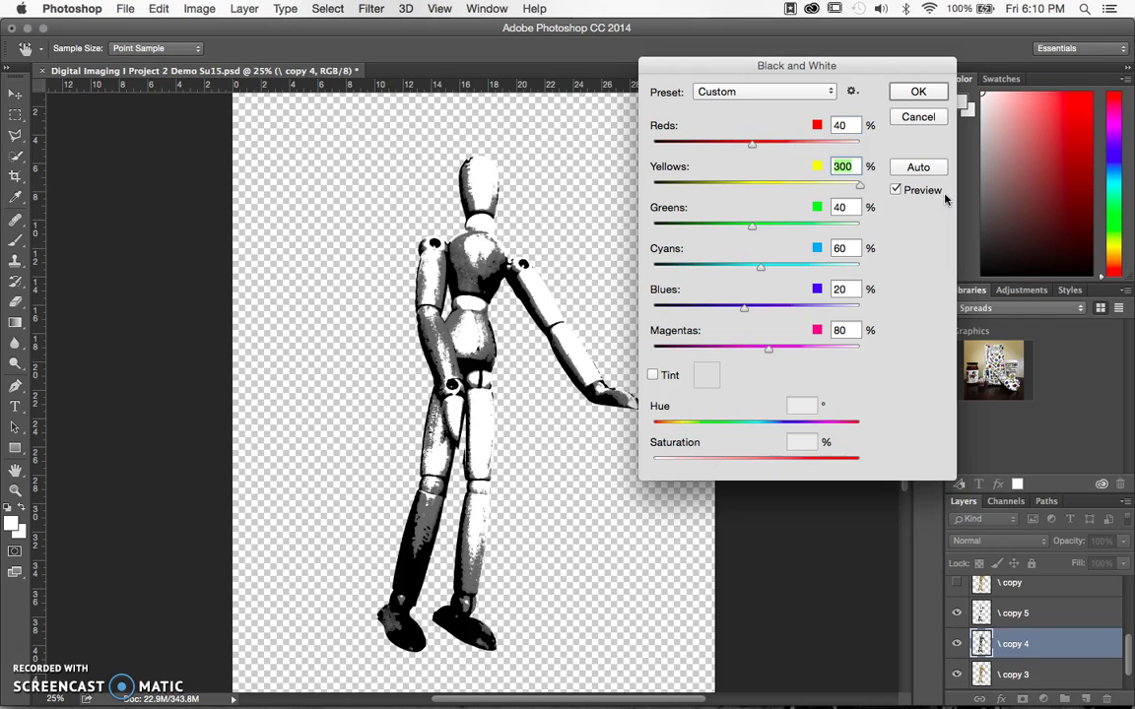
Step: Try Reds at 55%, set Reds to 40% instead, and apply the Black & White adjustment
mouse_move(750, 145)
left_mouse_down()
mouse_move(713, 144)
mouse_move(758, 145)
left_mouse_up()
left_click(758, 145)
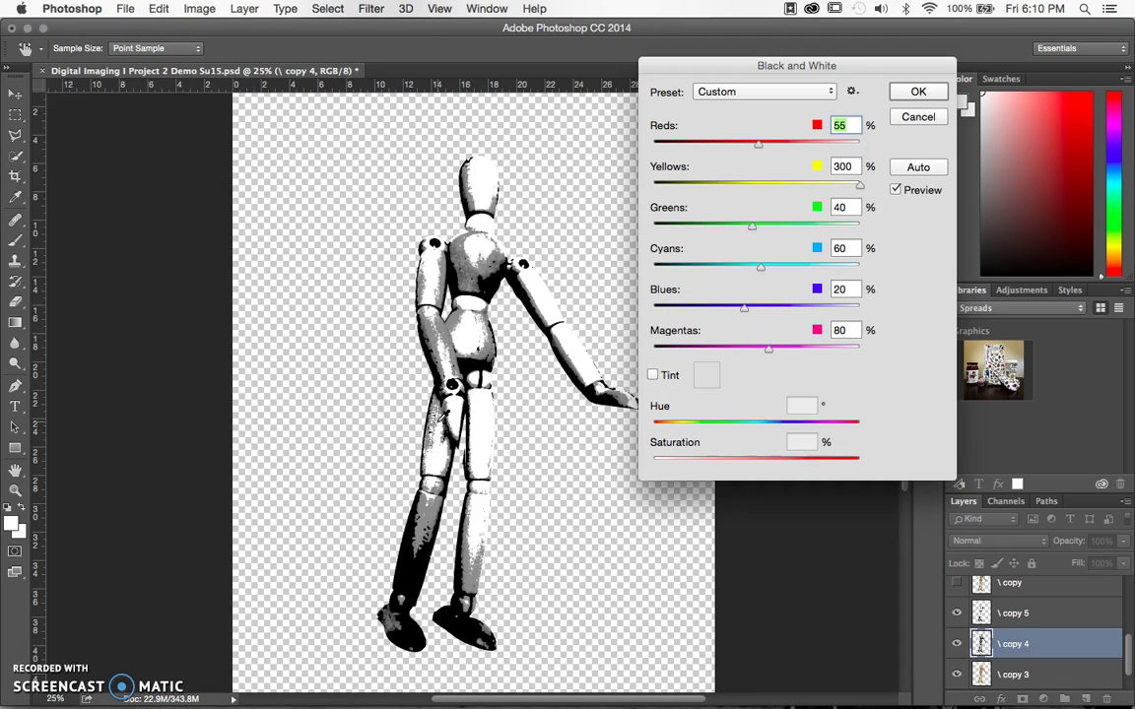
scroll(441, 419, "up", 3)
scroll(455, 290, "up", 5)
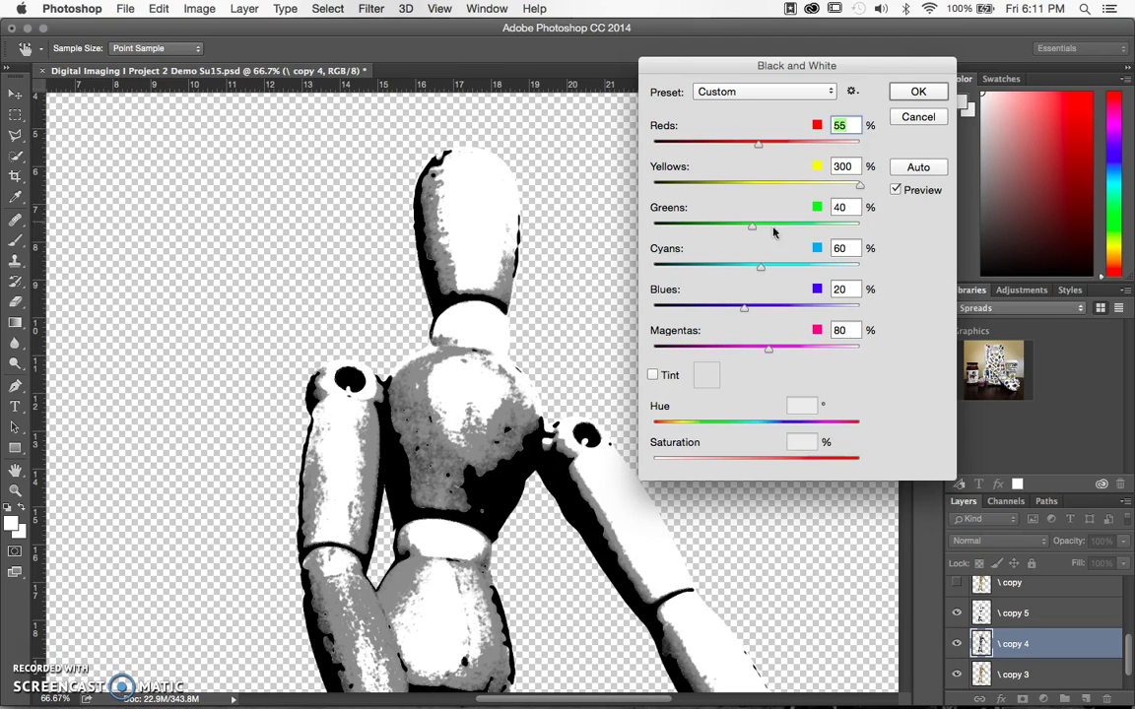
left_click_drag(761, 147, 754, 147)
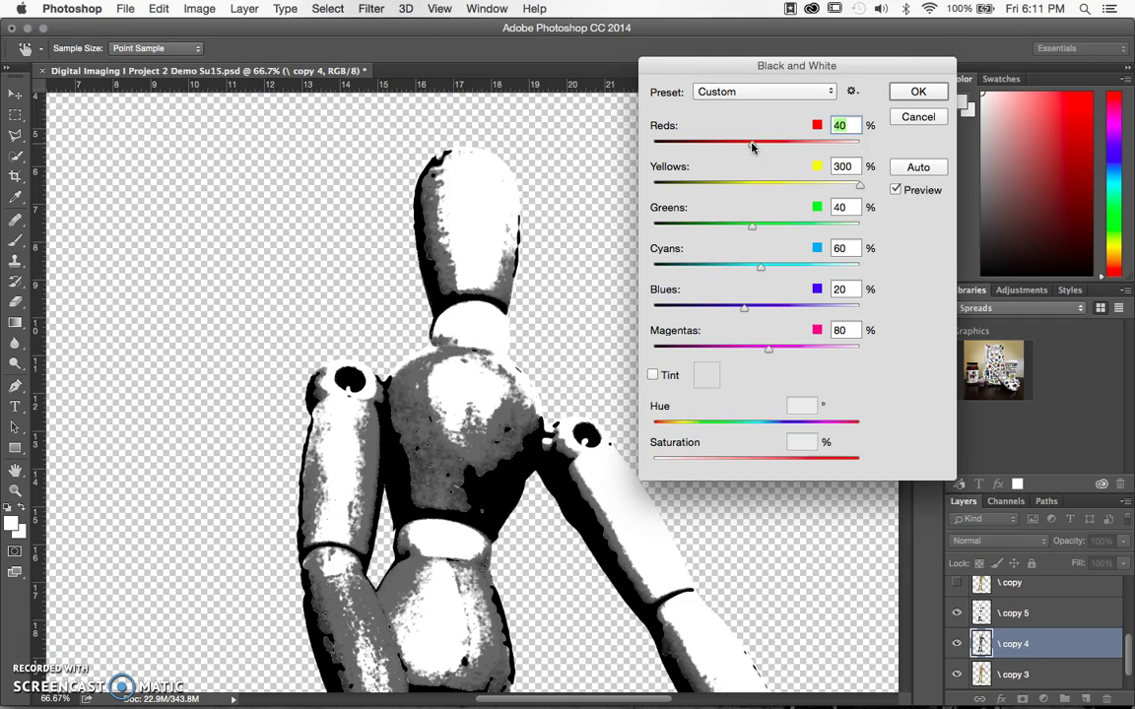
left_click(914, 92)
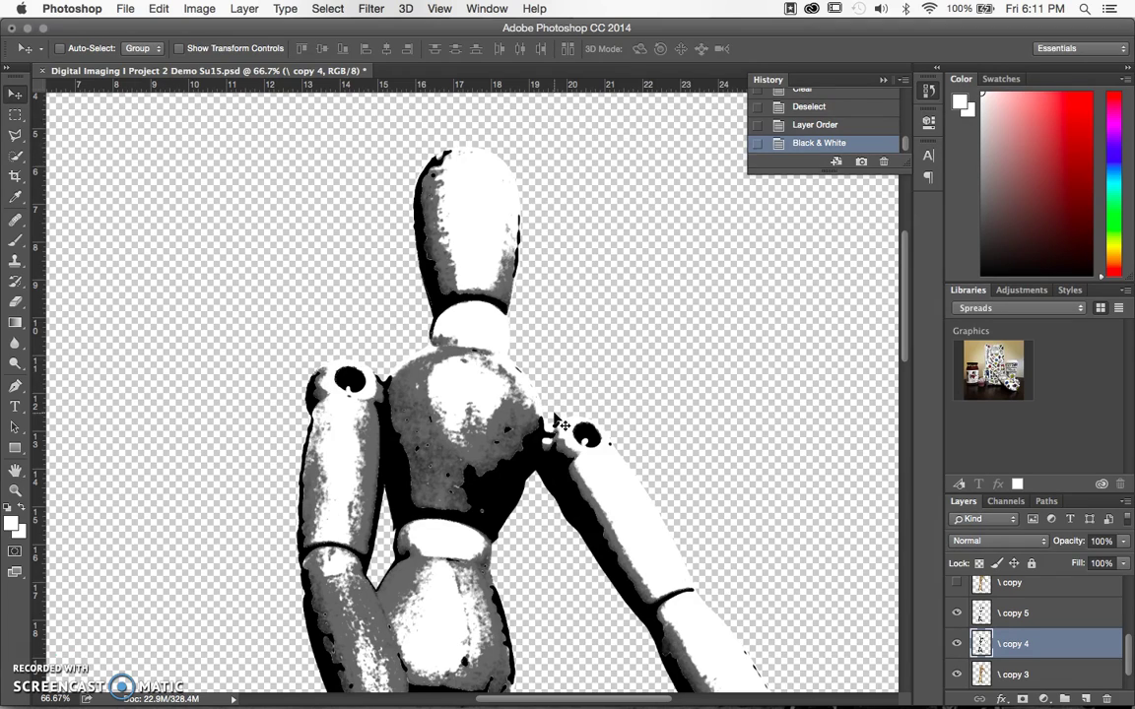
Step: Examine the whole grey mannequin and compare it with the \ copy 4 and \ copy 3 layers hidden and shown
scroll(558, 421, "down", 4)
key("super+minus")
key("super+minus")
key("super+minus")
key("super+minus")
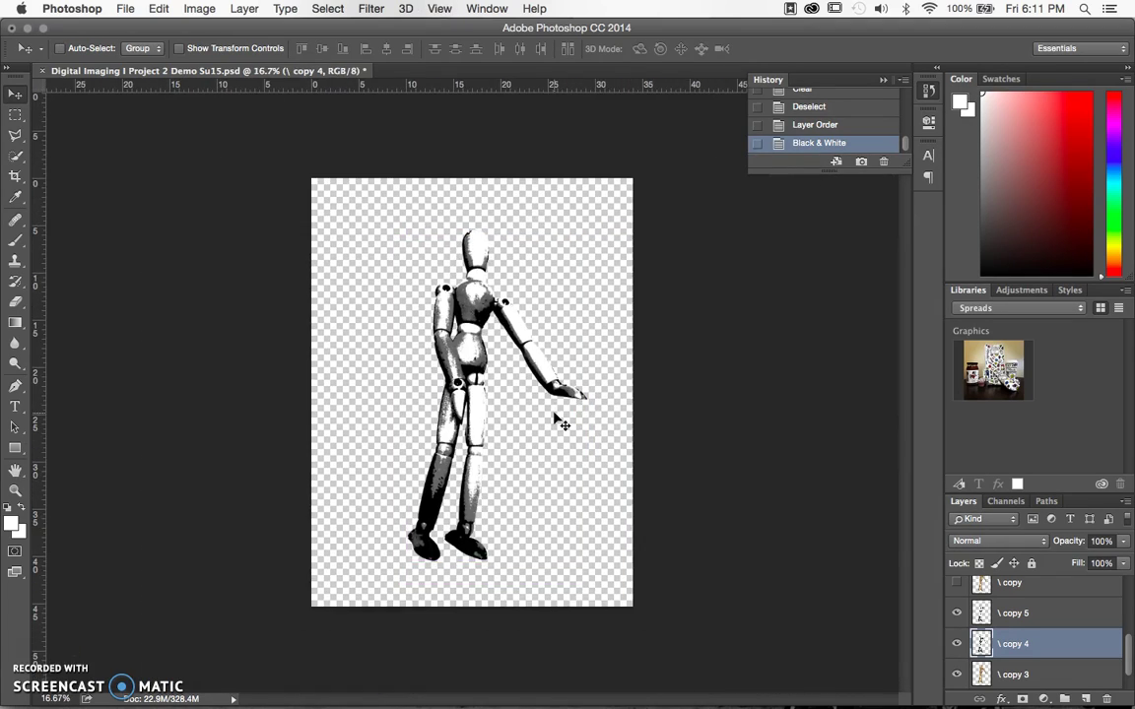
key("super+plus")
key("super+plus")
key("super+minus")
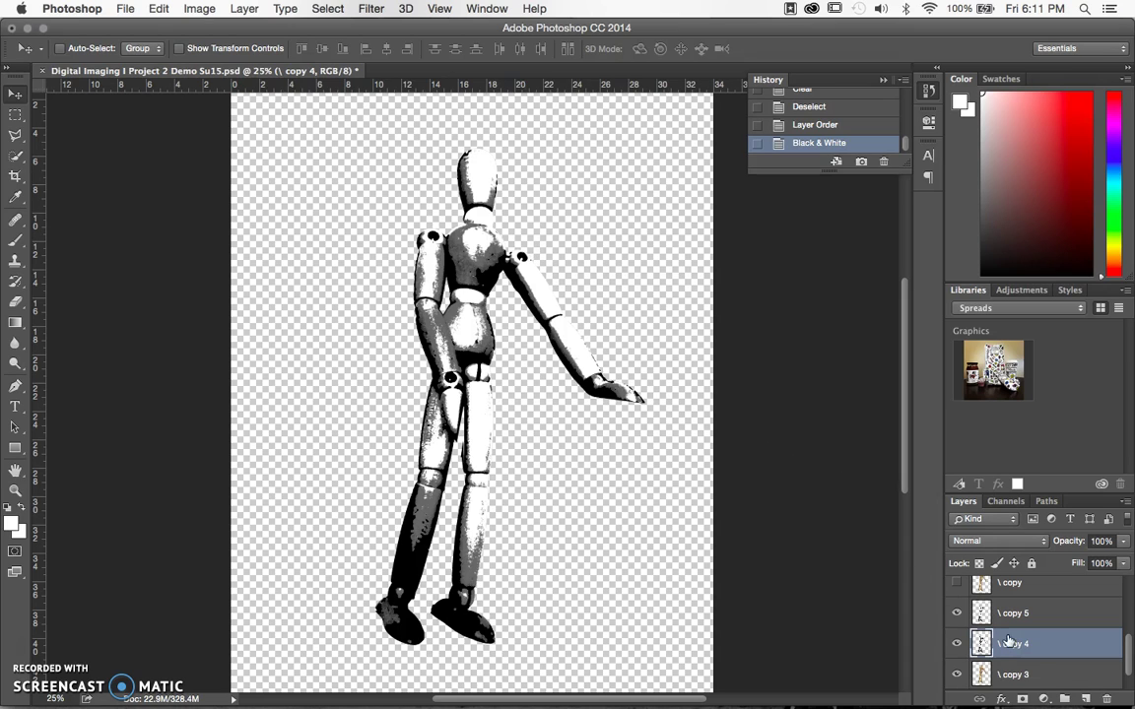
left_click(958, 646)
left_click(957, 647)
left_click(957, 645)
left_click(956, 676)
left_click(957, 676)
left_click(956, 676)
left_click(956, 675)
left_click(956, 675)
left_click(956, 644)
Step: Remove the white areas from the \ copy 4 mannequin using a Color Range selection at Fuzziness 80, and deselect
left_click(325, 9)
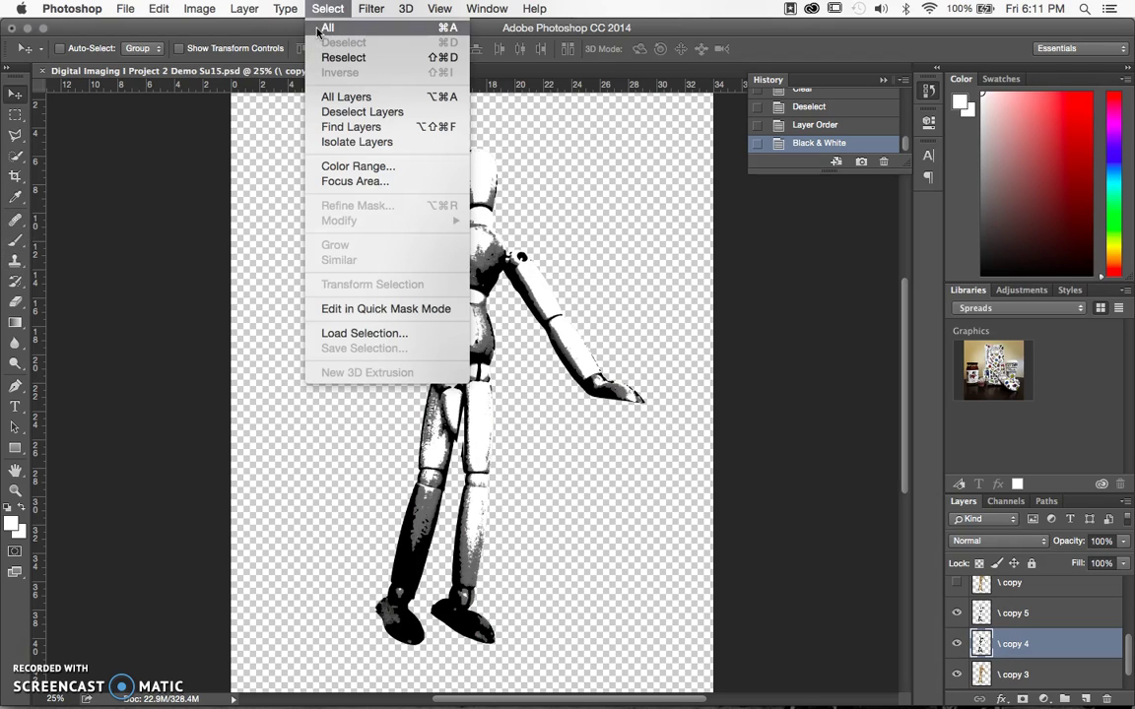
left_click(939, 569)
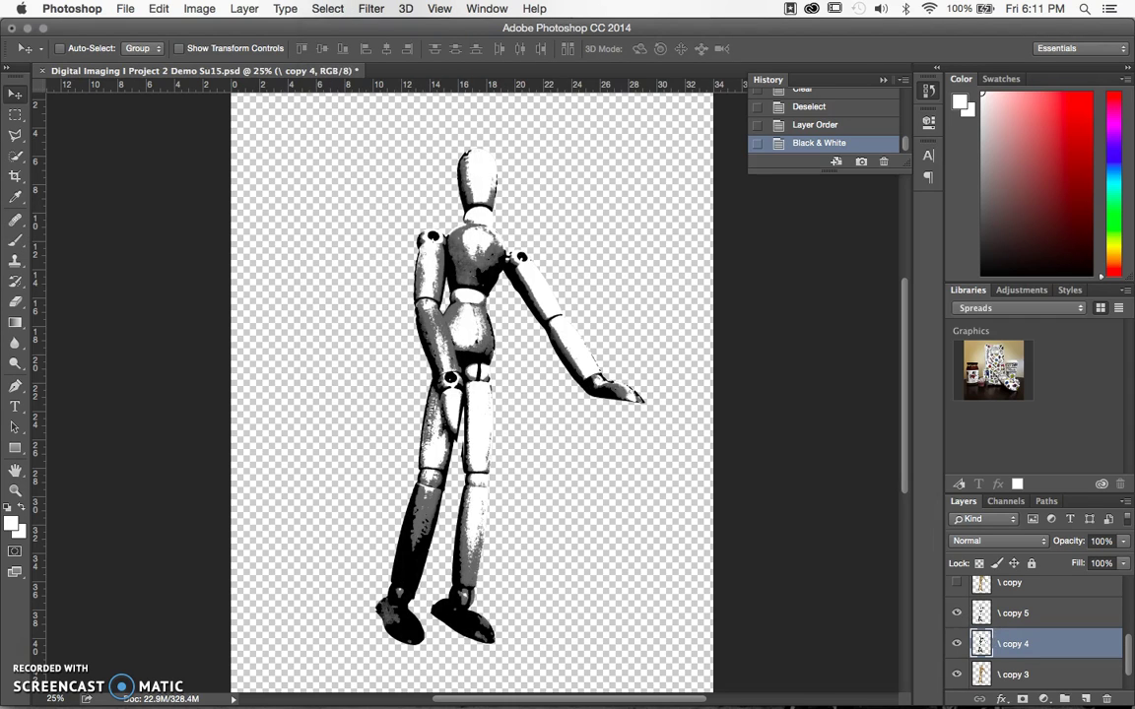
left_click(327, 9)
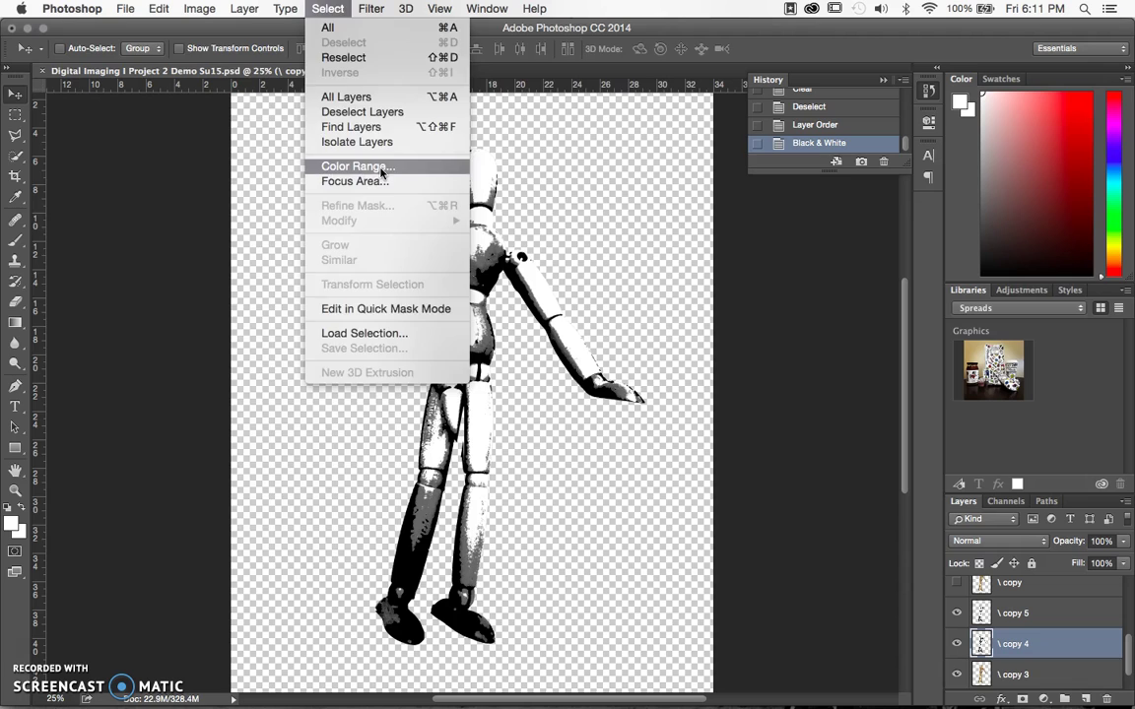
left_click(370, 166)
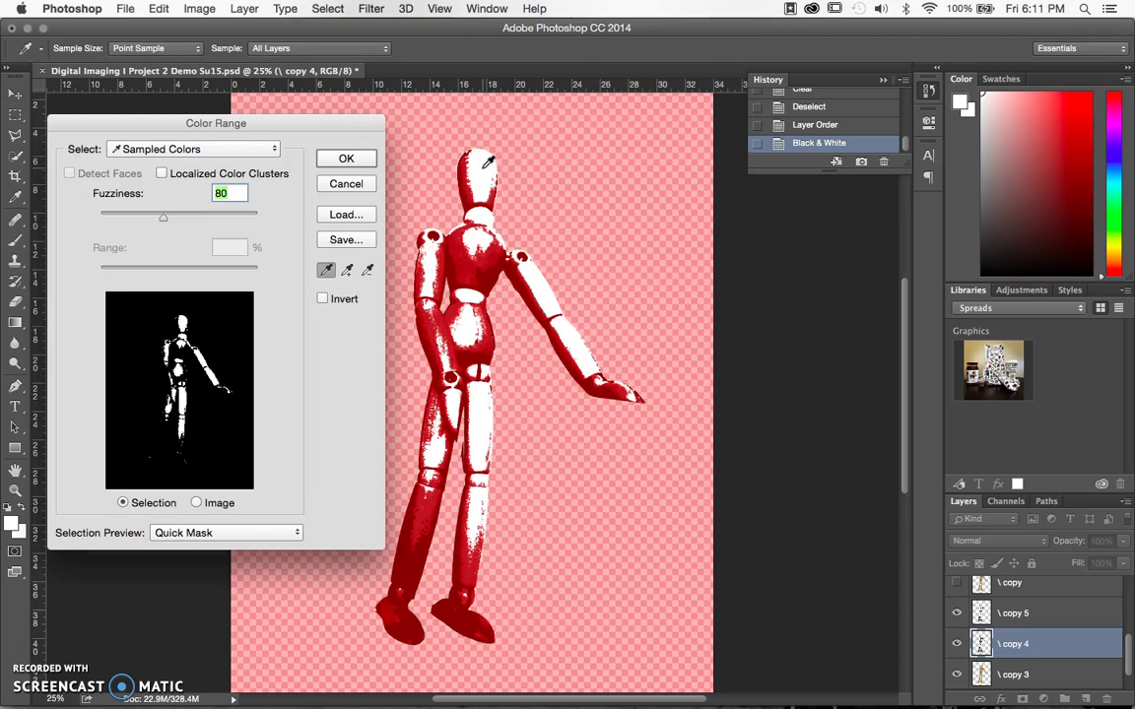
left_click(486, 163)
left_click(347, 159)
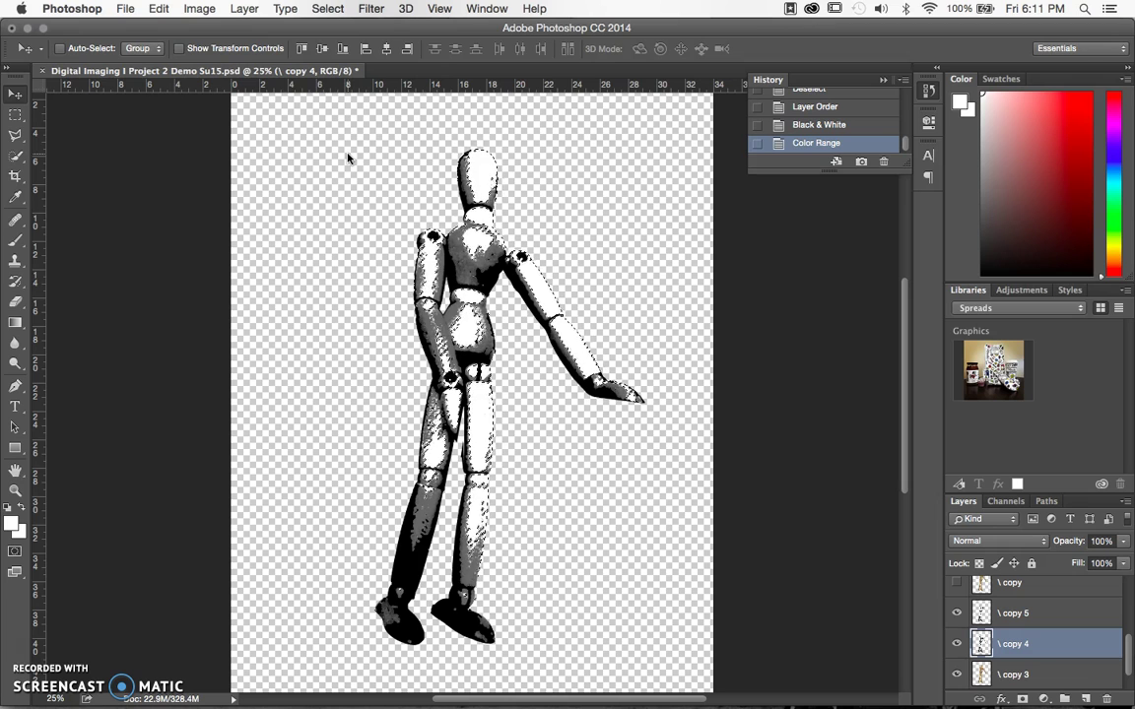
key("Delete")
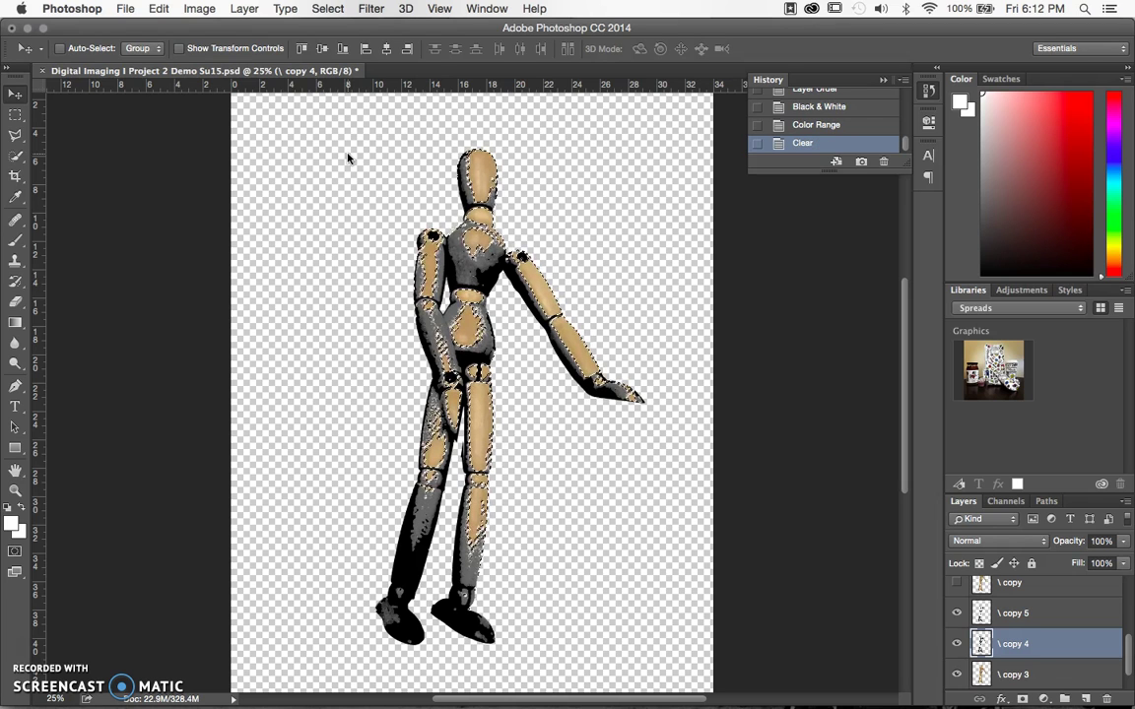
key("super+d")
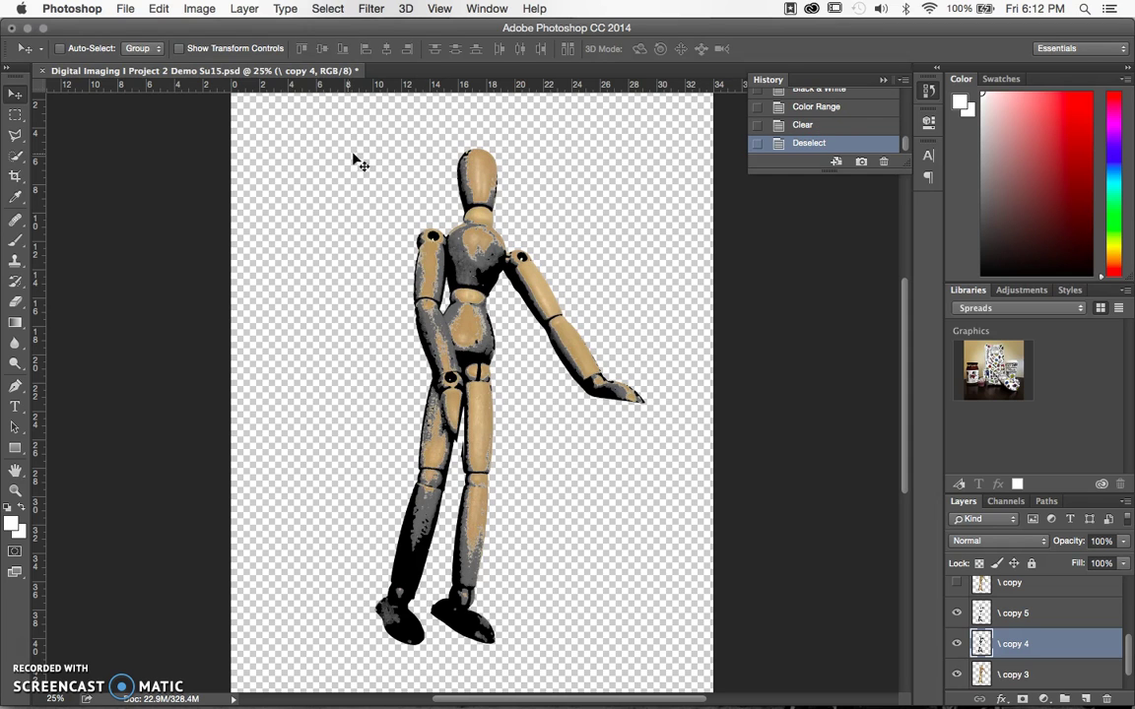
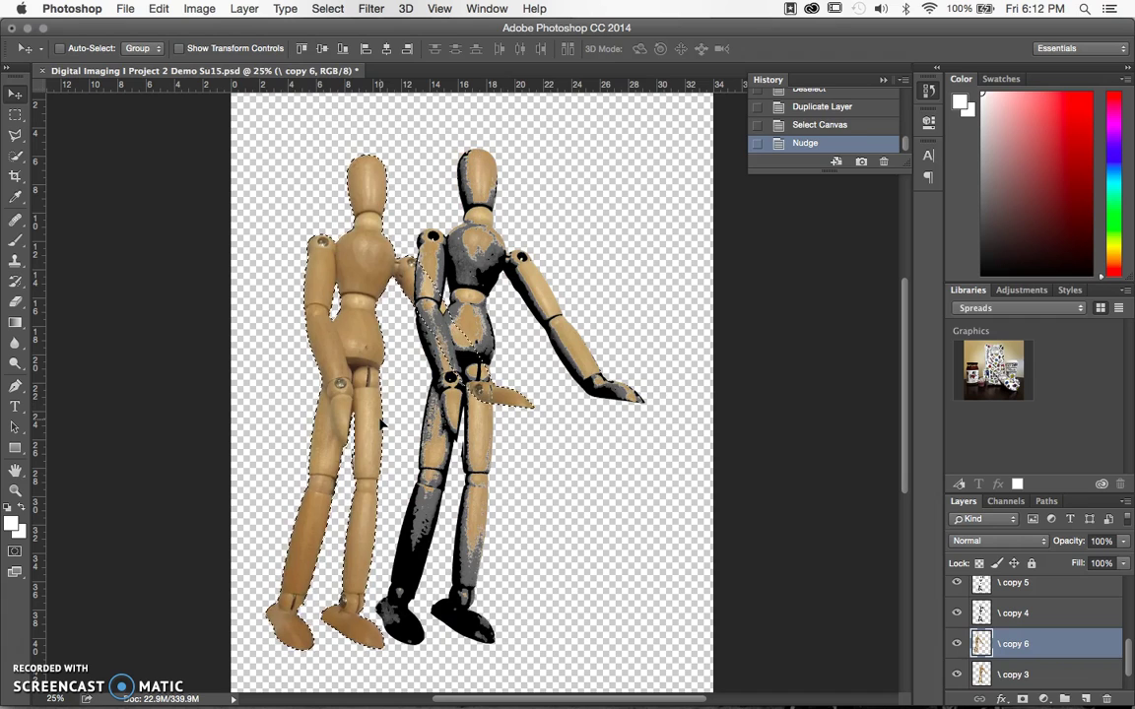
Step: Hide the \ copy 3 layer and nudge the canvas-wide selection so it fits the \ copy 6 mannequin's outline
left_click(956, 674)
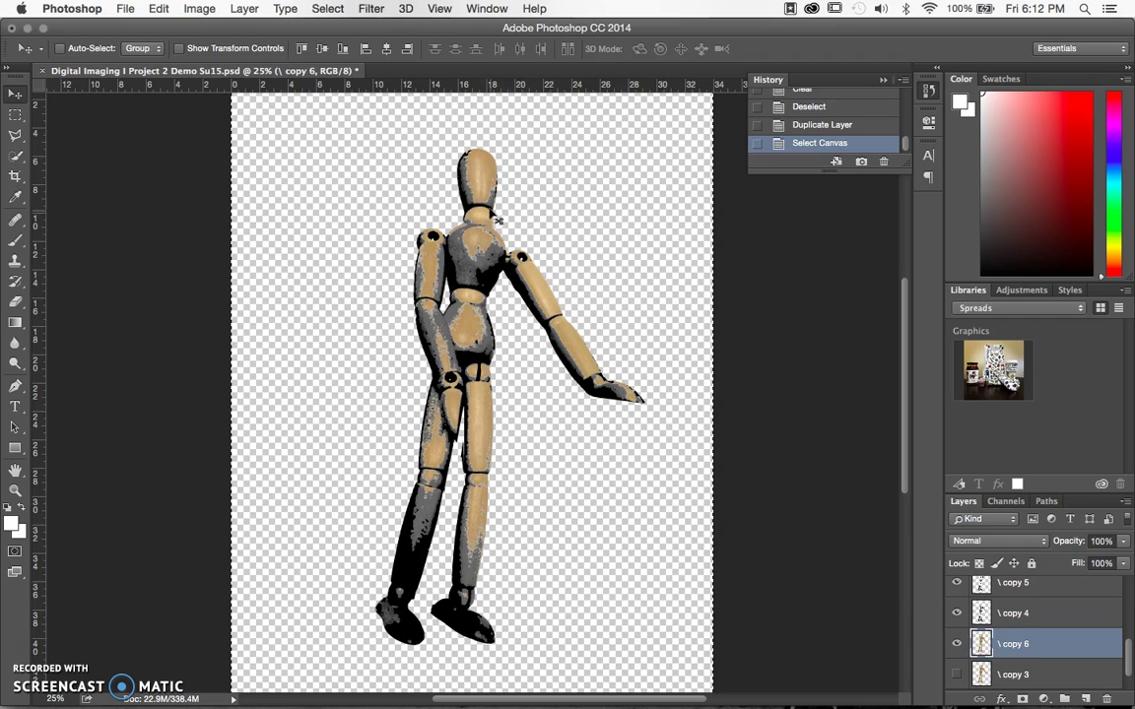
key("Left")
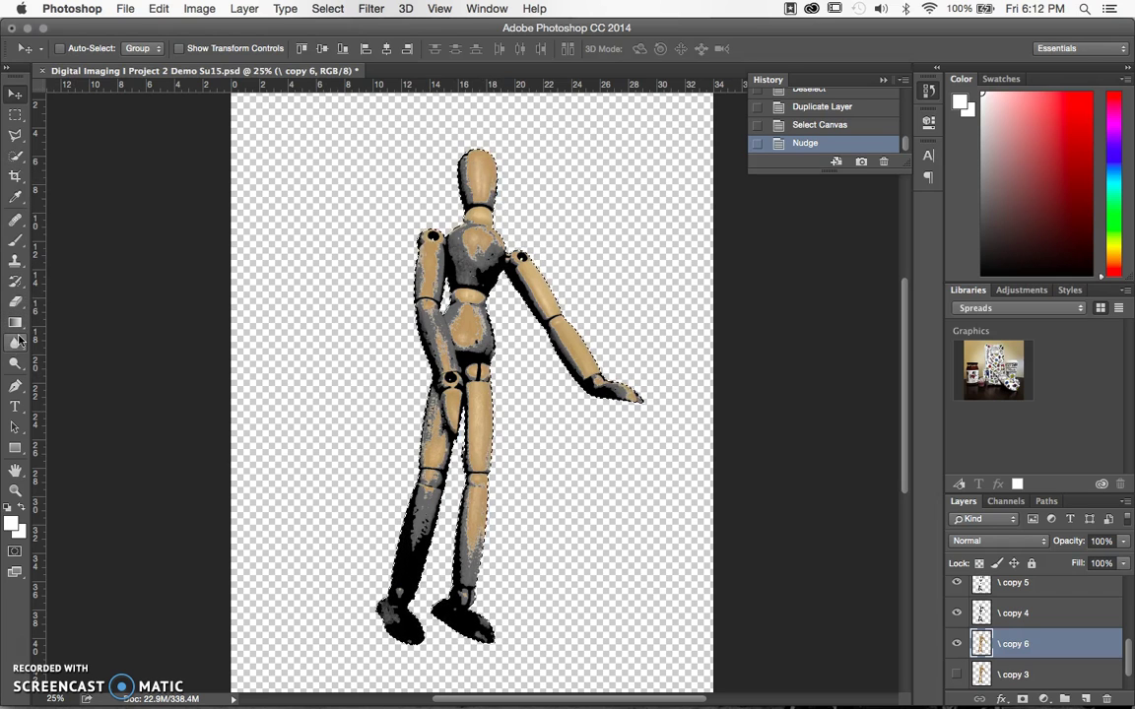
Step: Set the foreground color to the bright blue 009cff
left_click(12, 525)
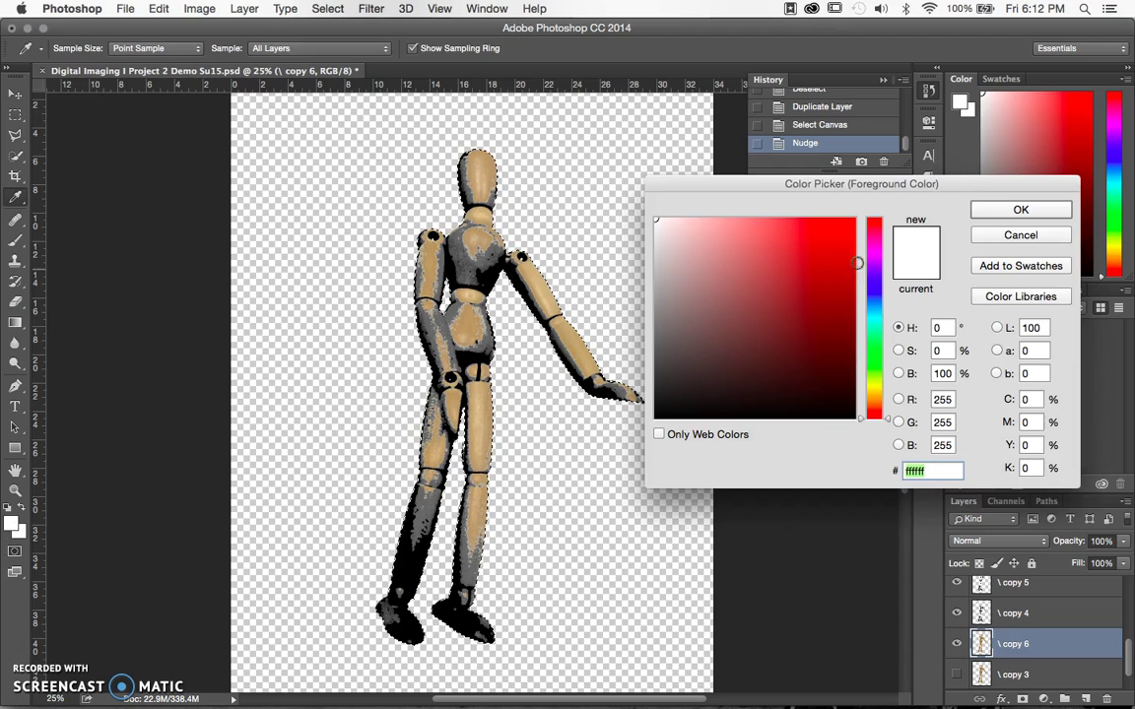
mouse_move(874, 276)
left_mouse_down()
mouse_move(875, 308)
mouse_move(848, 296)
mouse_move(836, 253)
mouse_move(853, 207)
mouse_move(853, 218)
left_mouse_up()
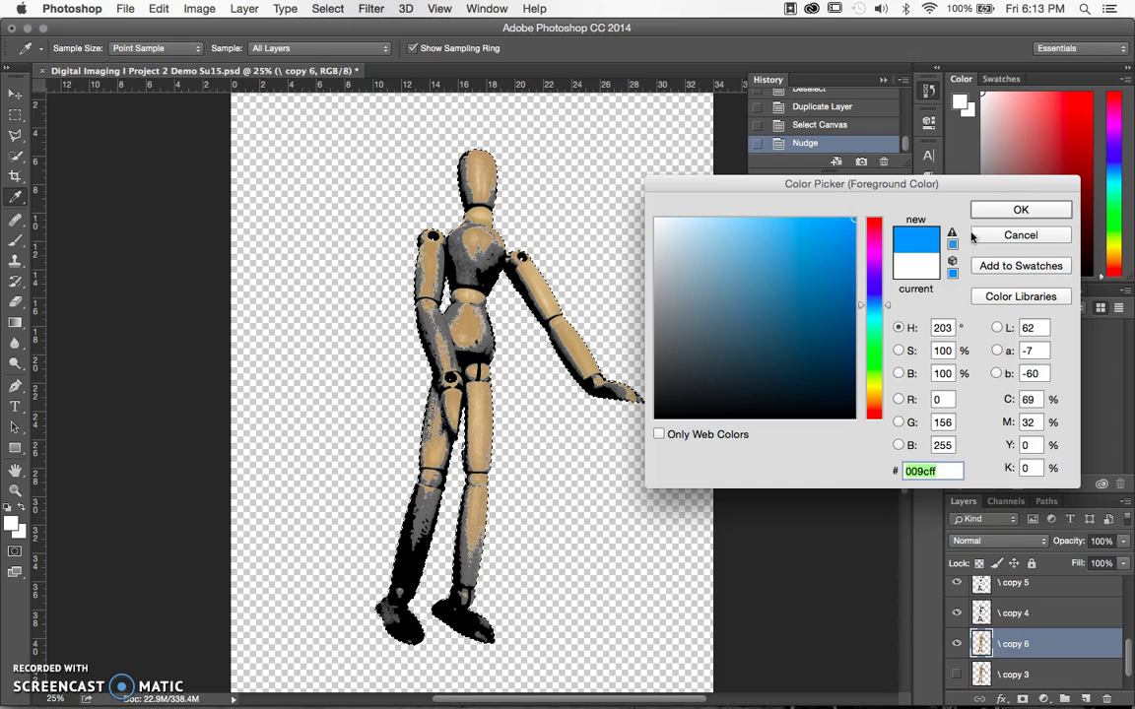
left_click(1013, 206)
key("v")
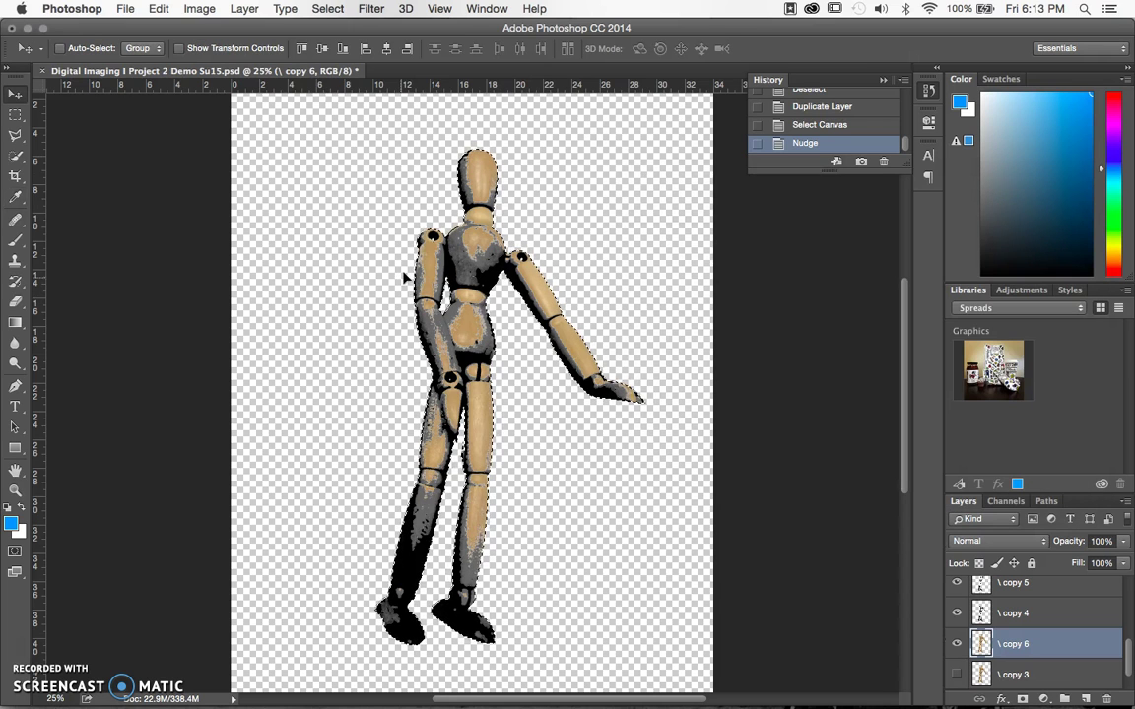
Step: Try filling the mannequin's torso on the \ copy 6 layer with blue using the Paint Bucket, and undo the fill
left_click_drag(14, 322, 59, 331)
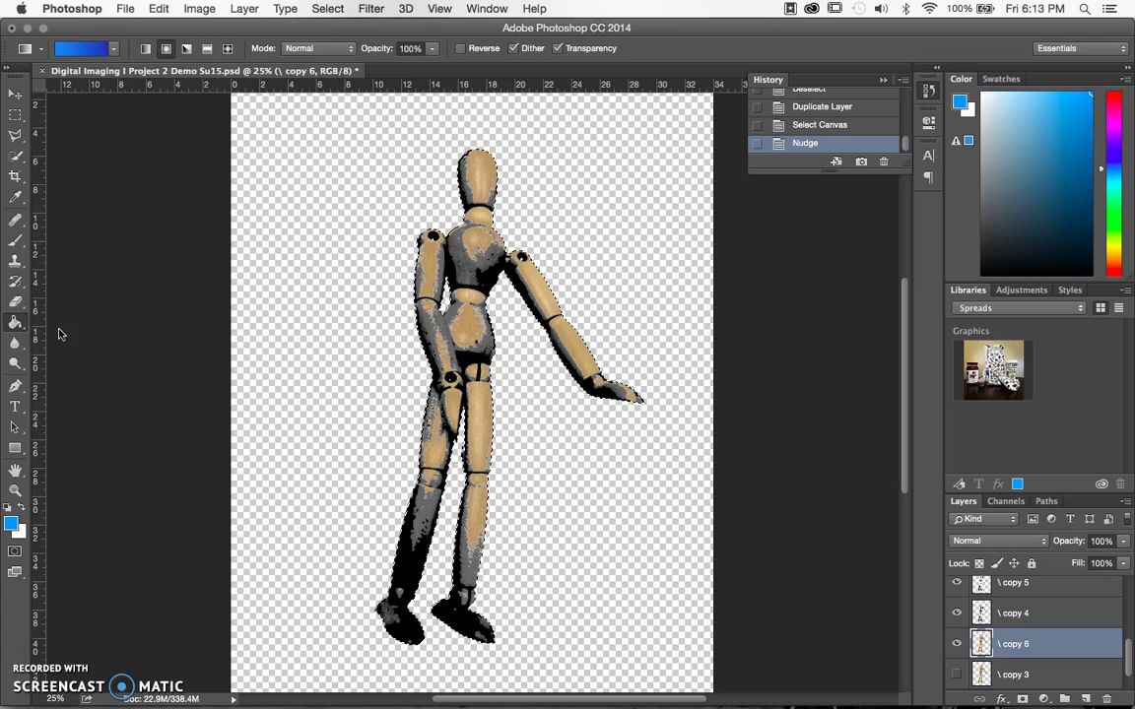
left_click(480, 325)
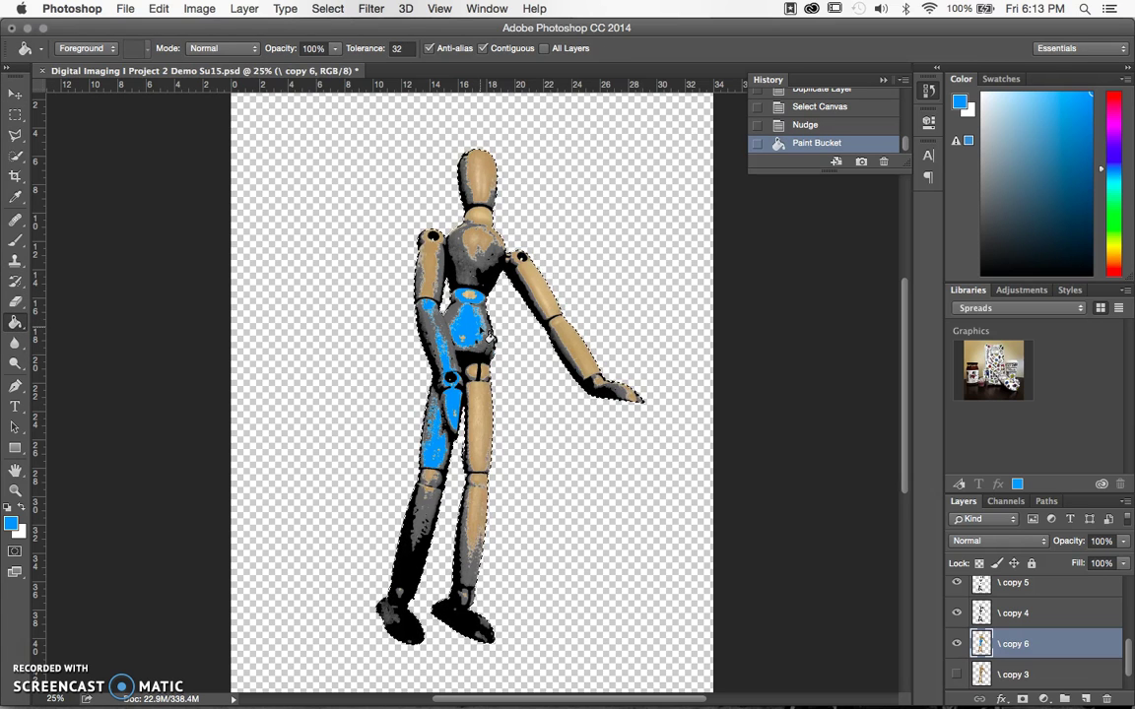
key("super+z")
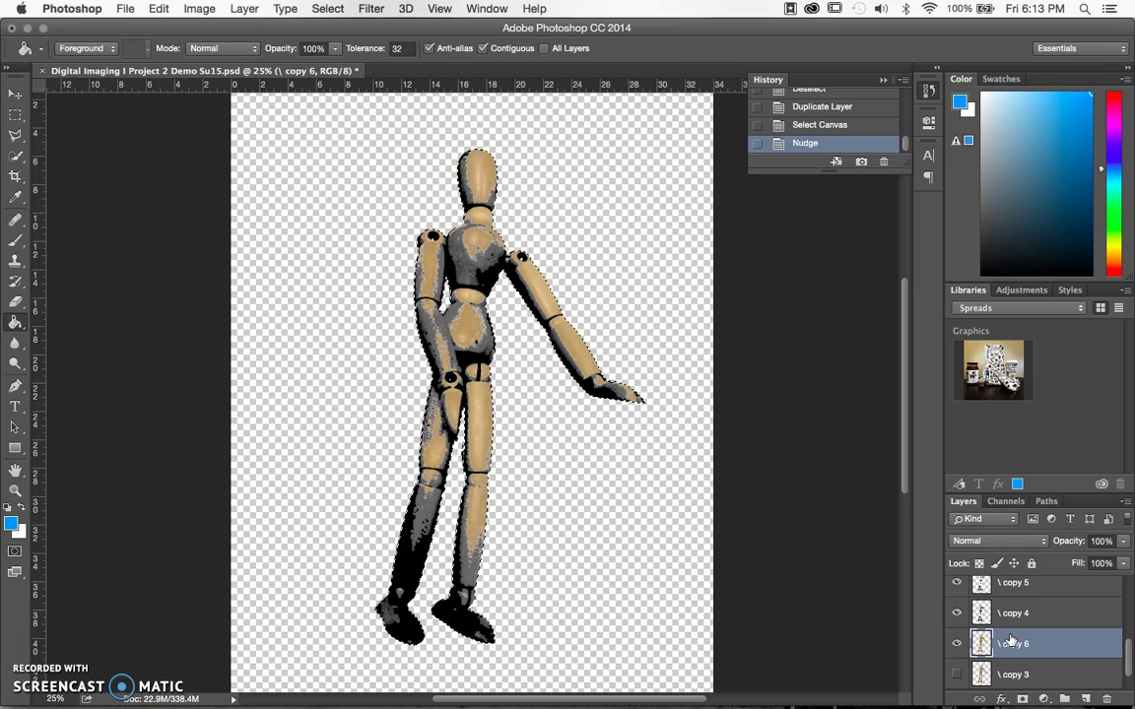
Step: Try filling the mannequin's hips, arm and legs on the \ copy 6 layer with blue using the Paint Bucket, and undo the fills
left_click(485, 329)
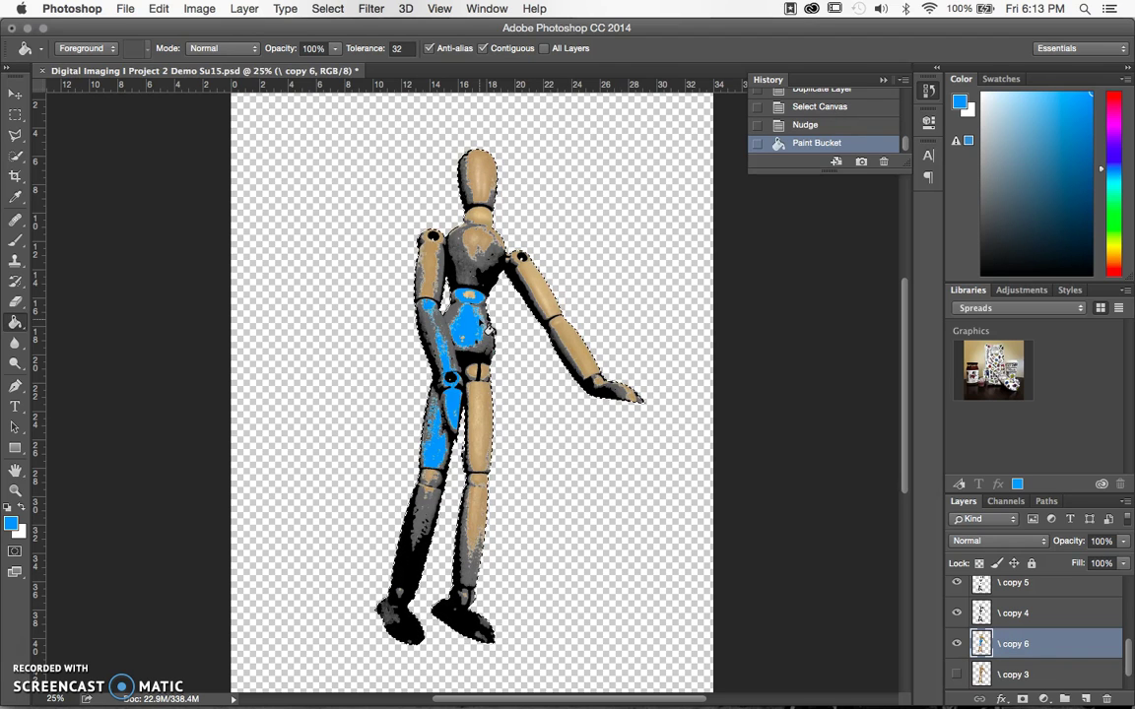
left_click(488, 433)
left_click(474, 525)
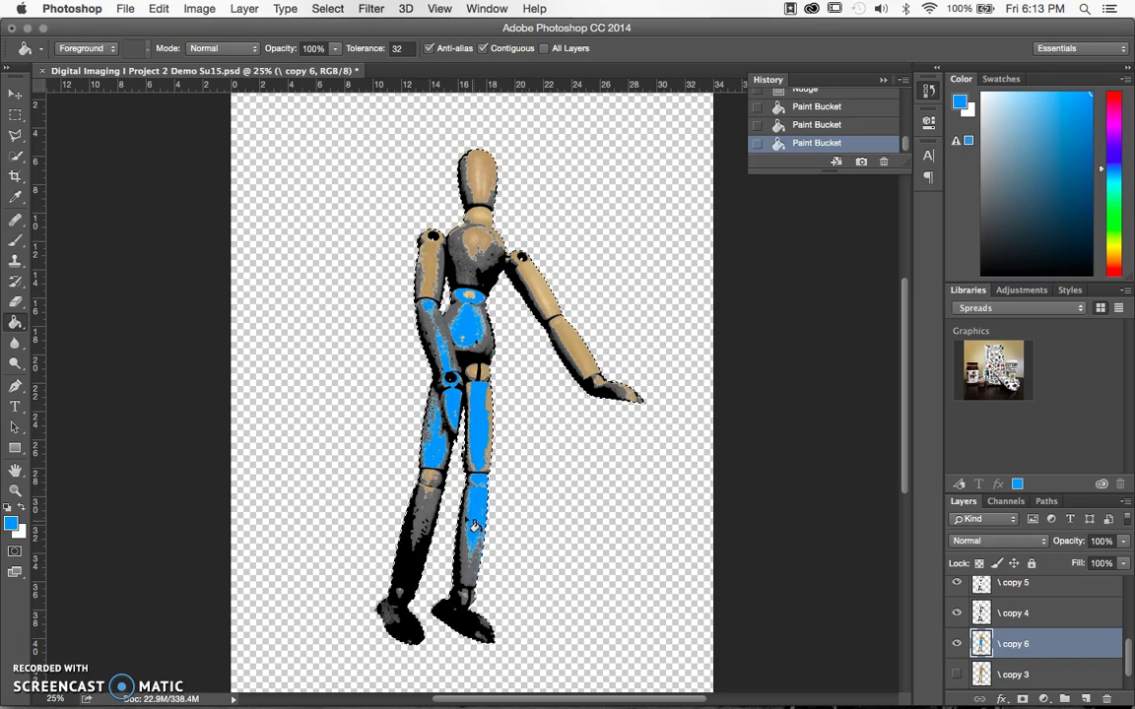
key("super+z")
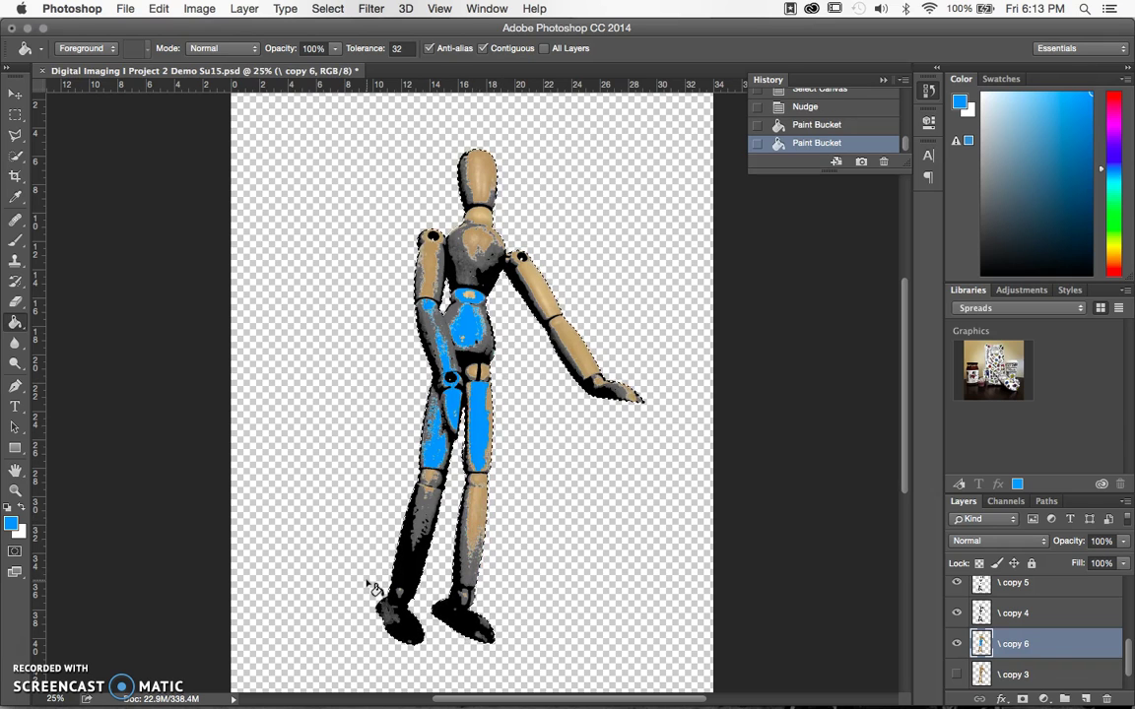
key("alt+super+z")
key("alt+super+z")
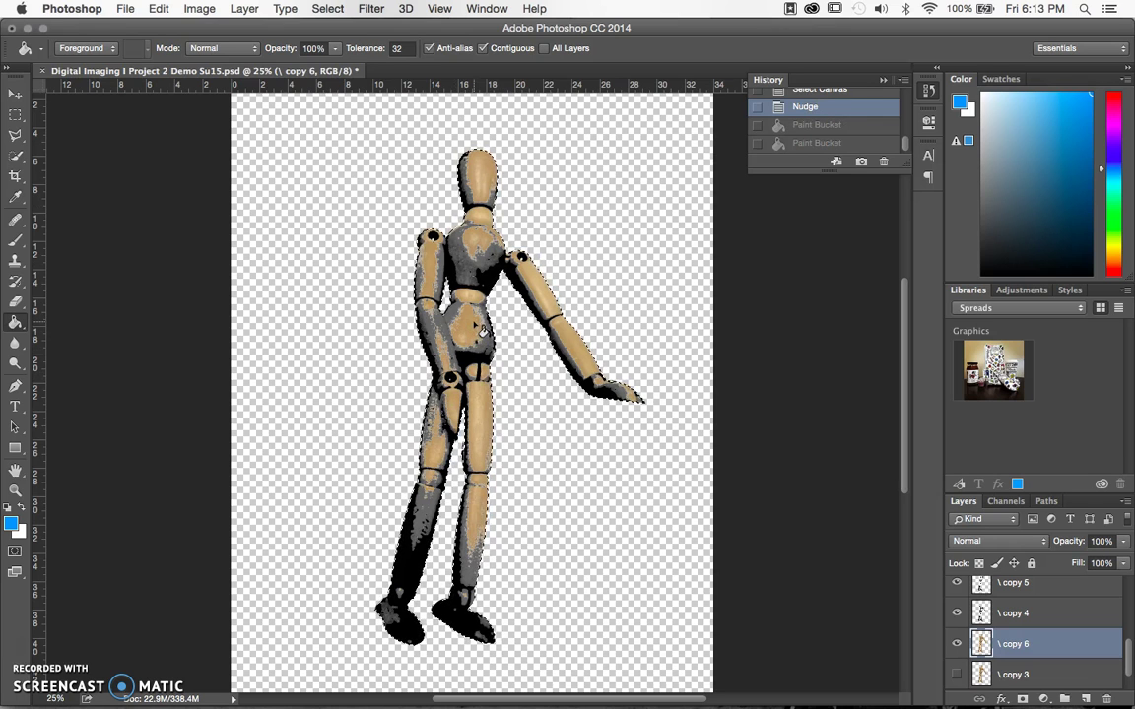
Step: Try clearing and cutting the selected mannequin pixels from the \ copy 6 layer, undoing each removal
key("Delete")
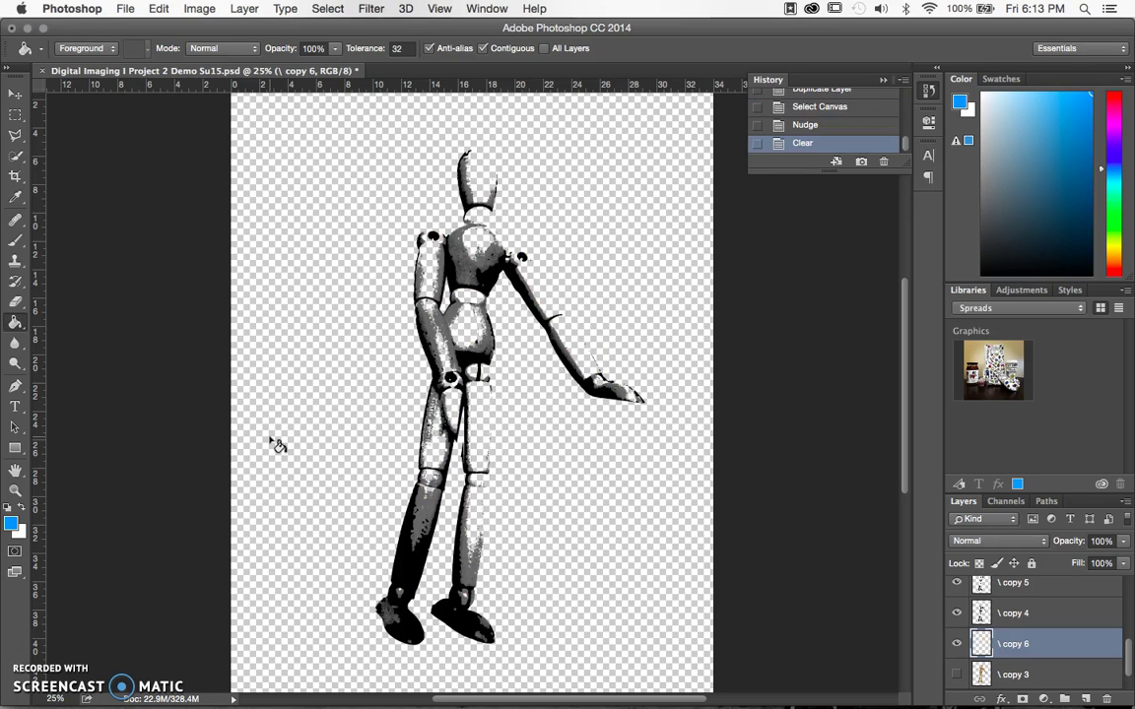
key("super+z")
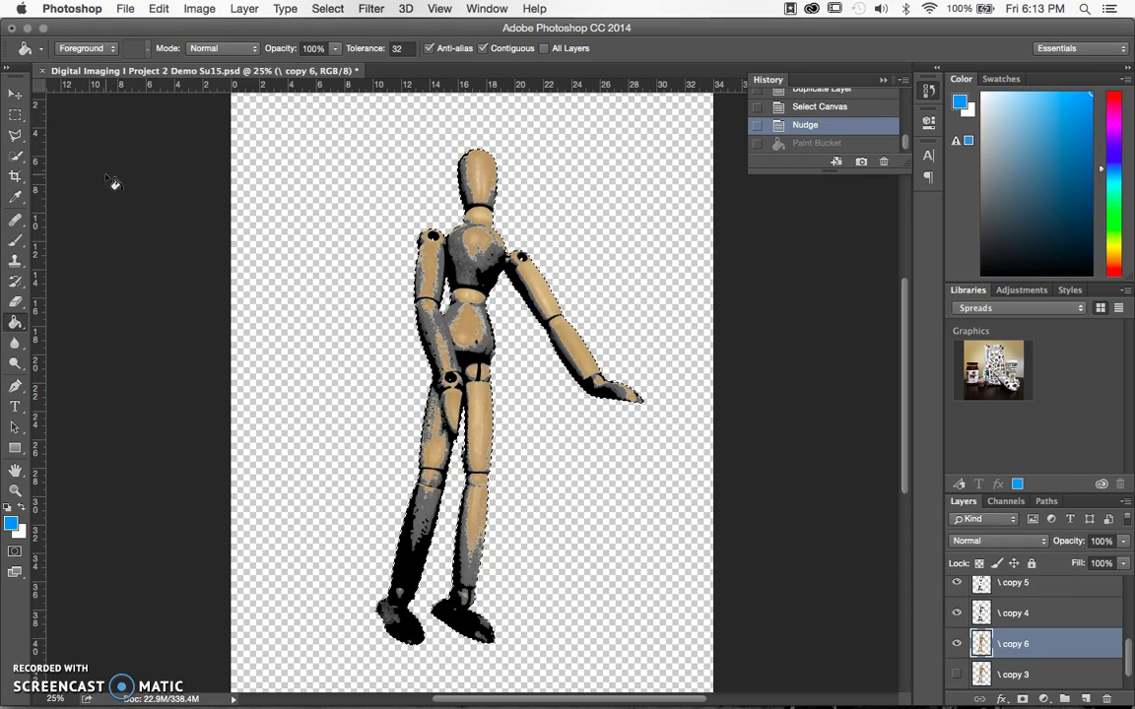
left_click(199, 9)
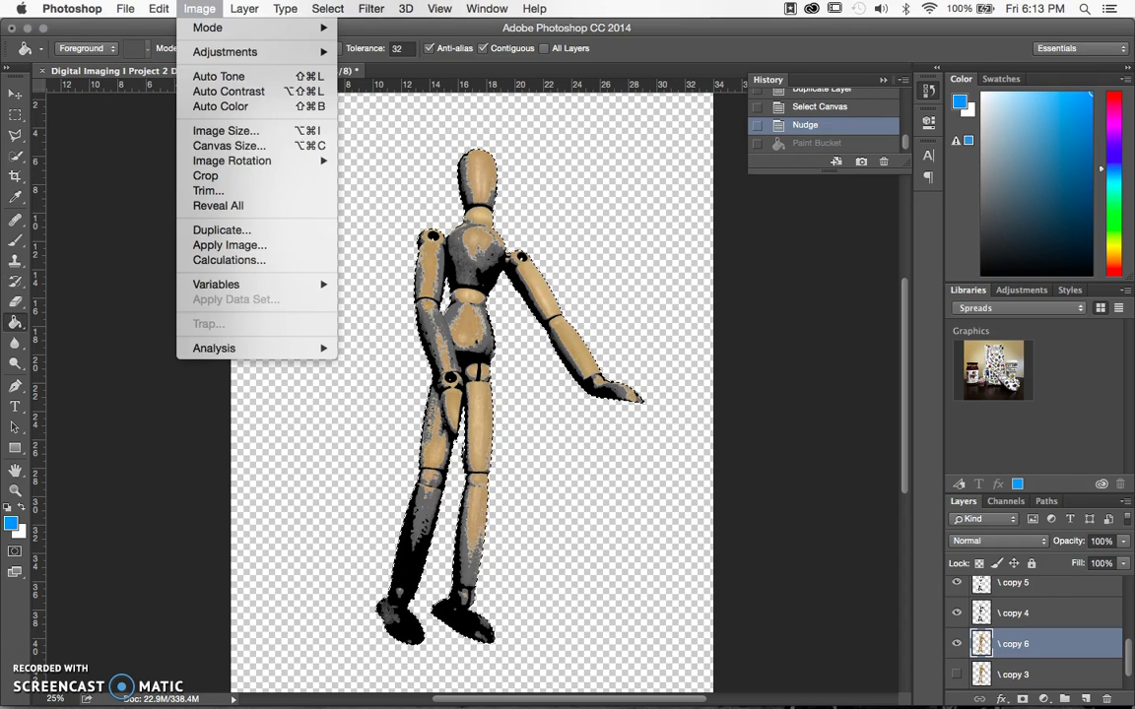
mouse_move(155, 9)
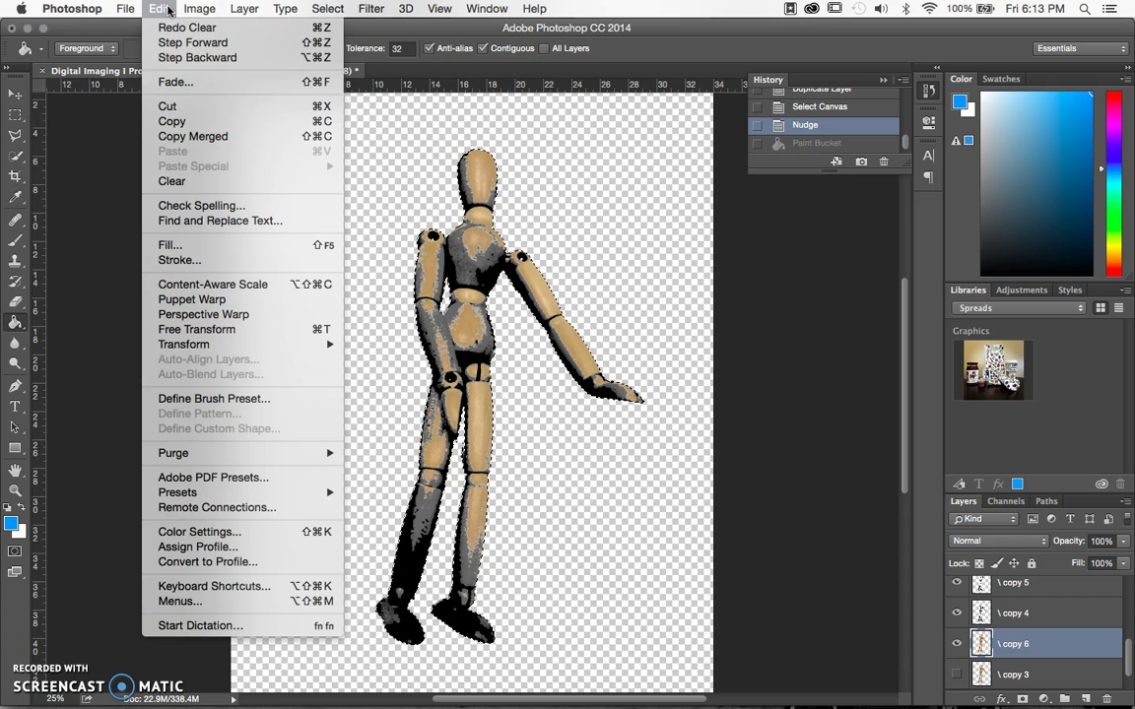
left_click(199, 106)
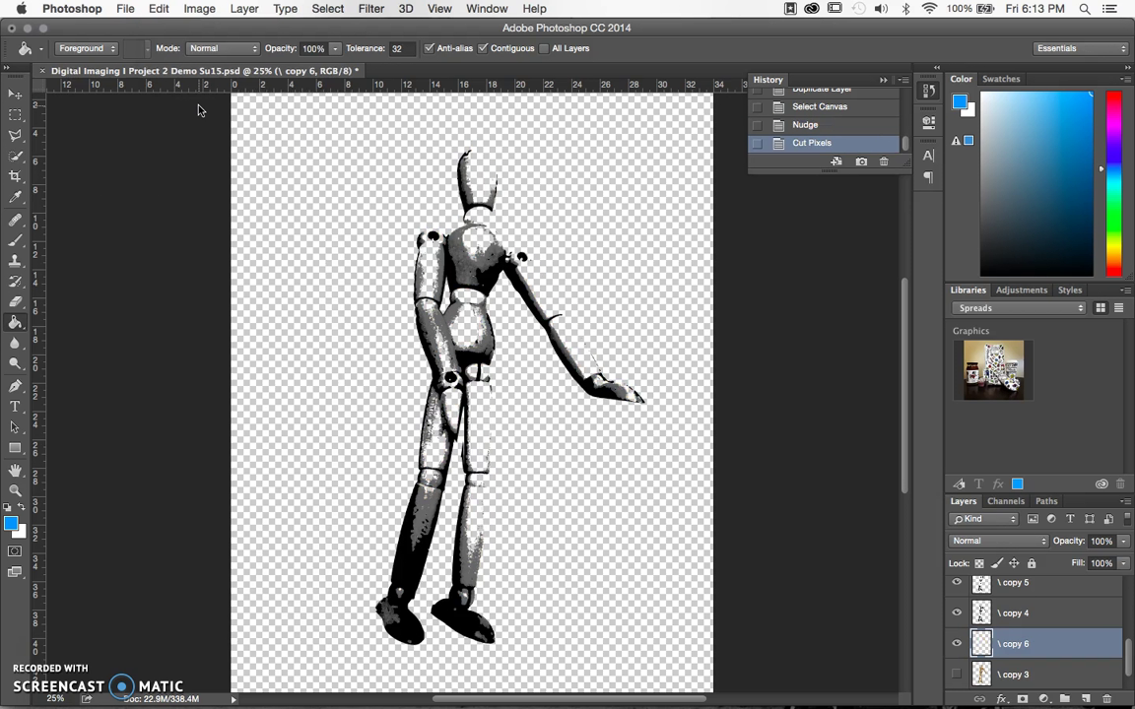
key("super+z")
left_click(199, 9)
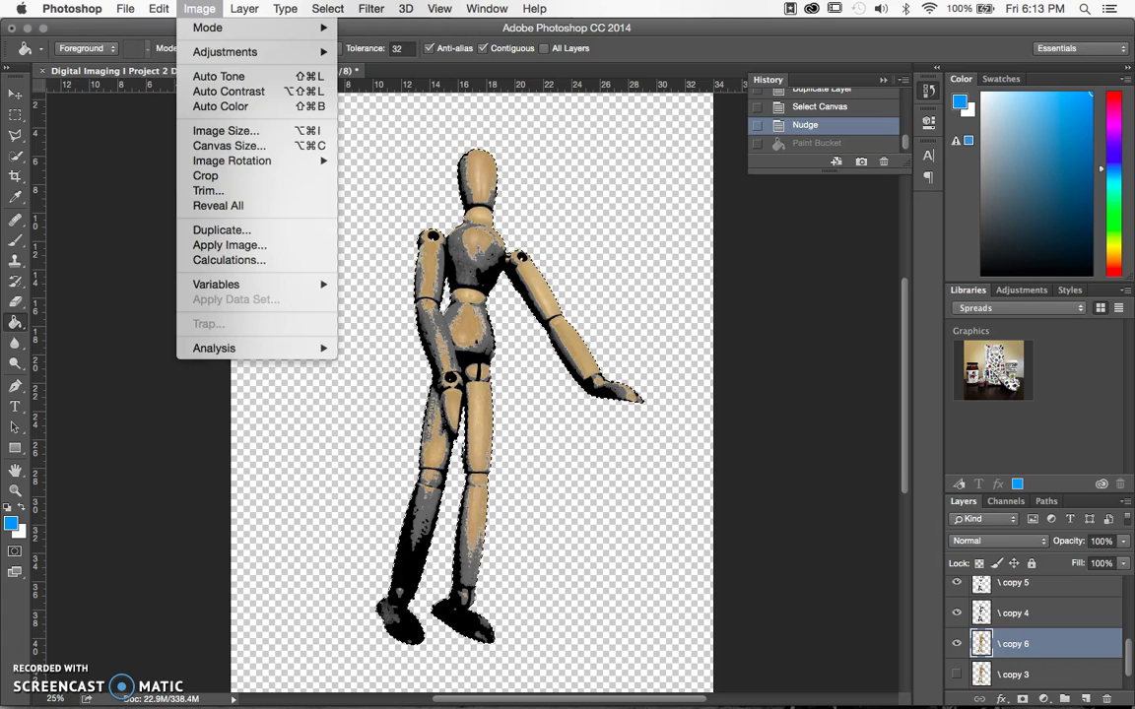
mouse_move(157, 9)
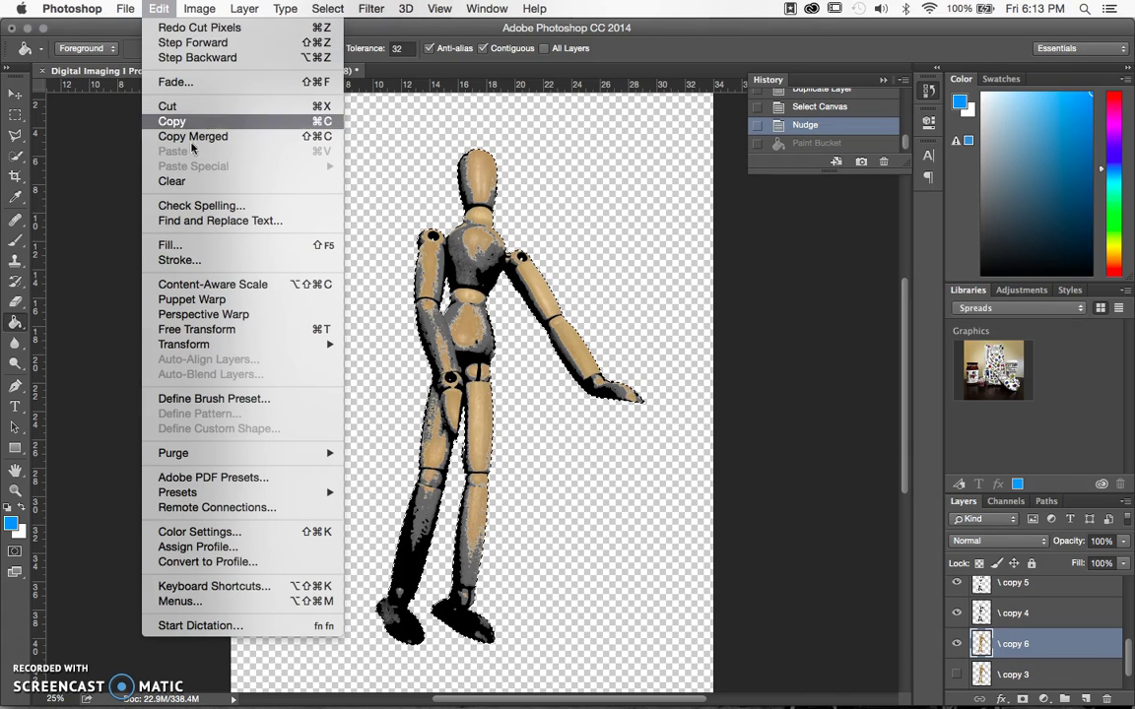
left_click(173, 181)
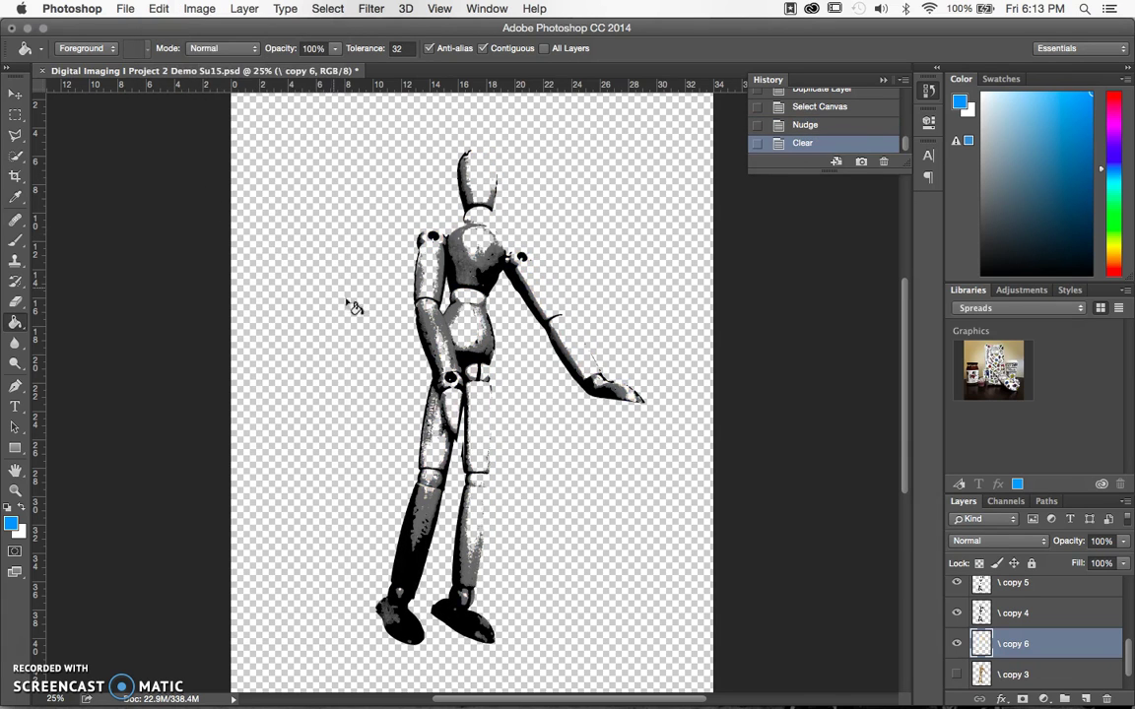
key("super+z")
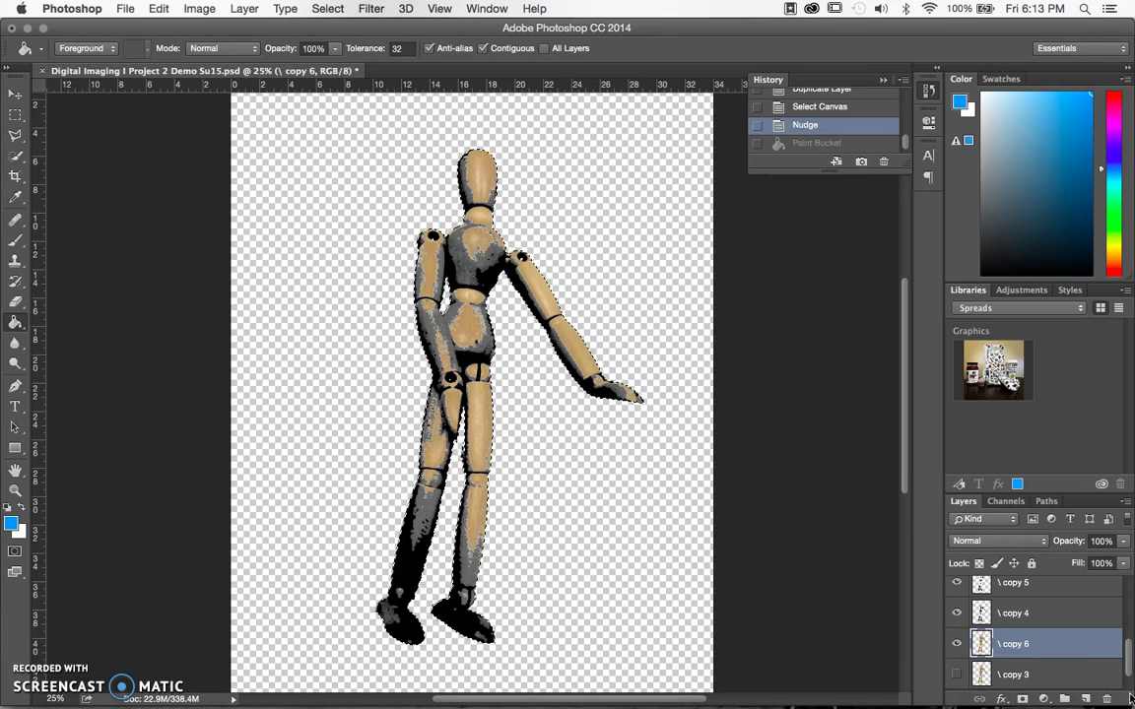
Step: Fill the mannequin selection with blue on a new layer above \ copy 6, and hide the \ copy 6 layer
left_click(1087, 700)
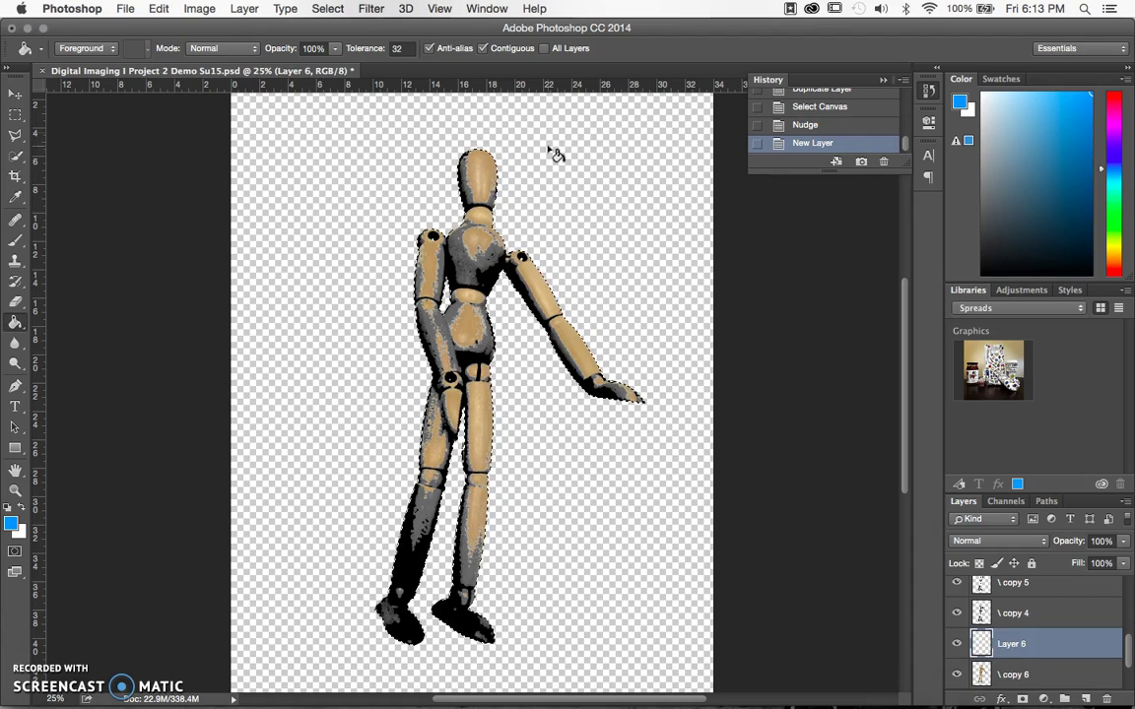
left_click(486, 258)
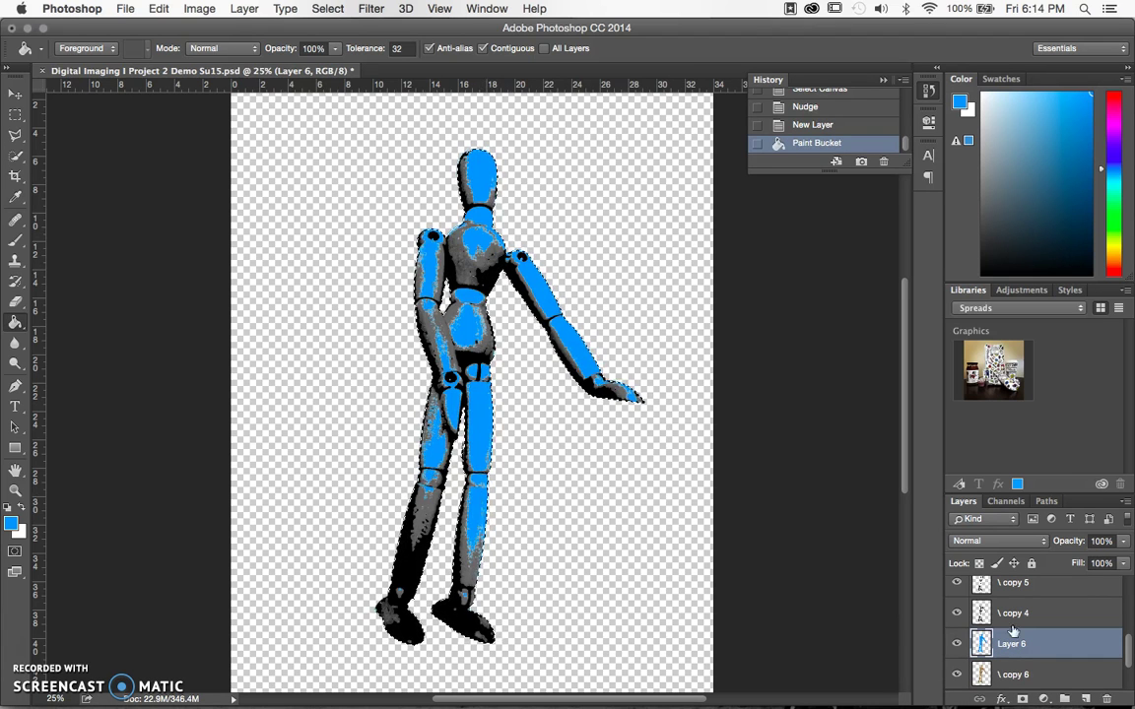
left_click(957, 674)
Step: Examine the blue fill up close along the mannequin's waist, torso and arm edges
key("super+equal")
key("super+equal")
key("super+equal")
key("super+equal")
key("super+equal")
key("super+equal")
key("super+equal")
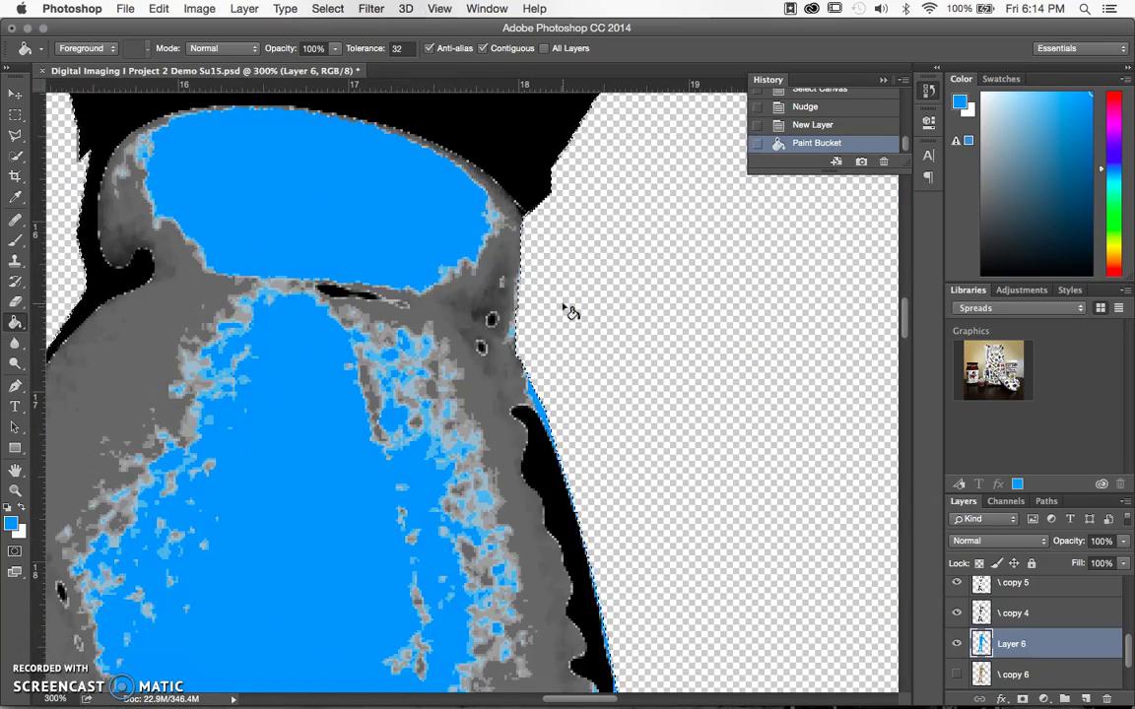
key("super+minus")
key("super+minus")
key("super+minus")
key("super+minus")
key("super+minus")
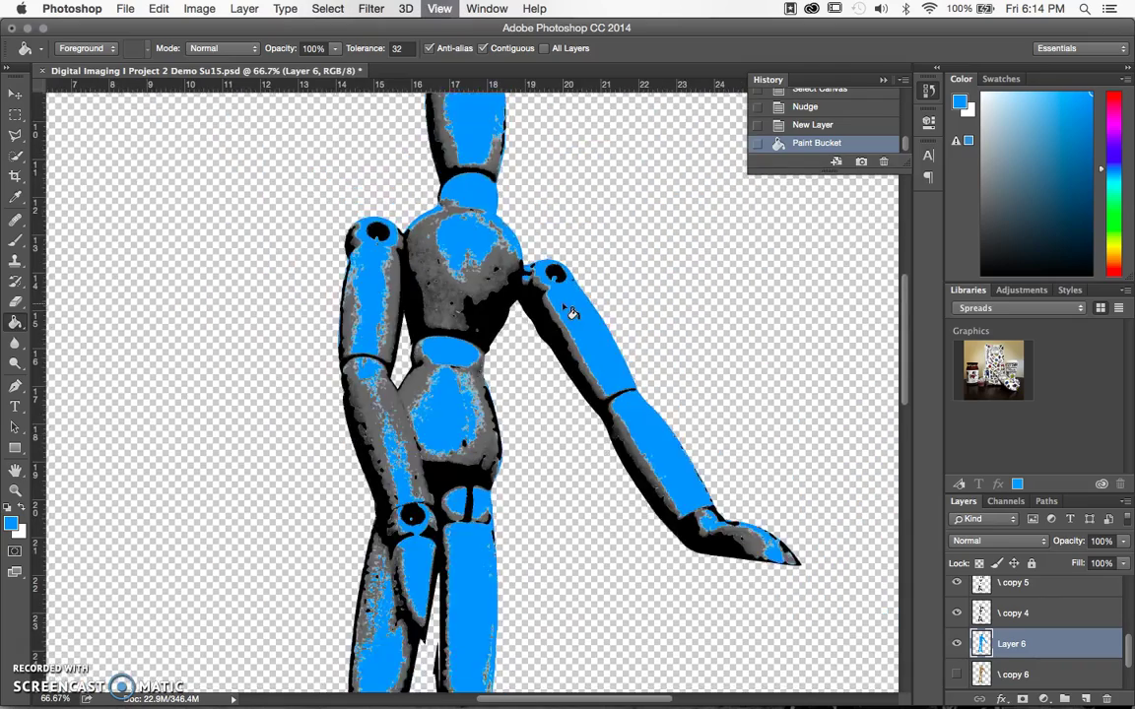
key("super+minus")
key("super+equal")
key("super+equal")
key("super+equal")
key("super+equal")
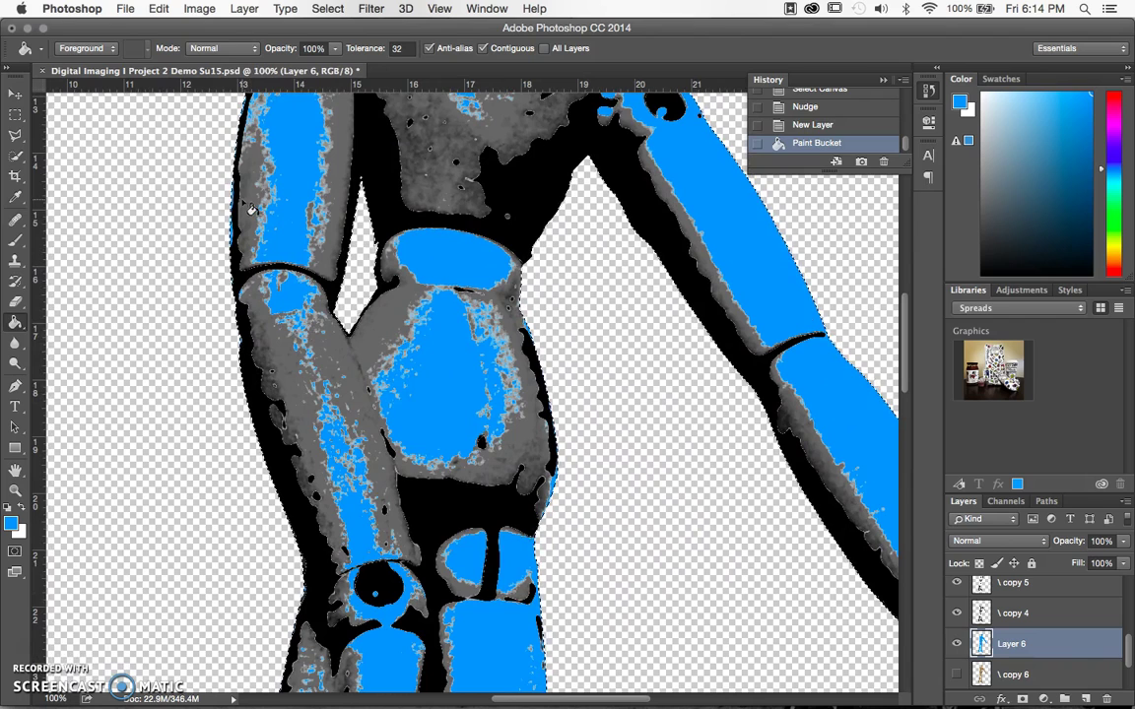
Step: Deselect the mannequin outline and set the blend mode of the \ copy 4 and \ copy 5 layers to Multiply
key("super+d")
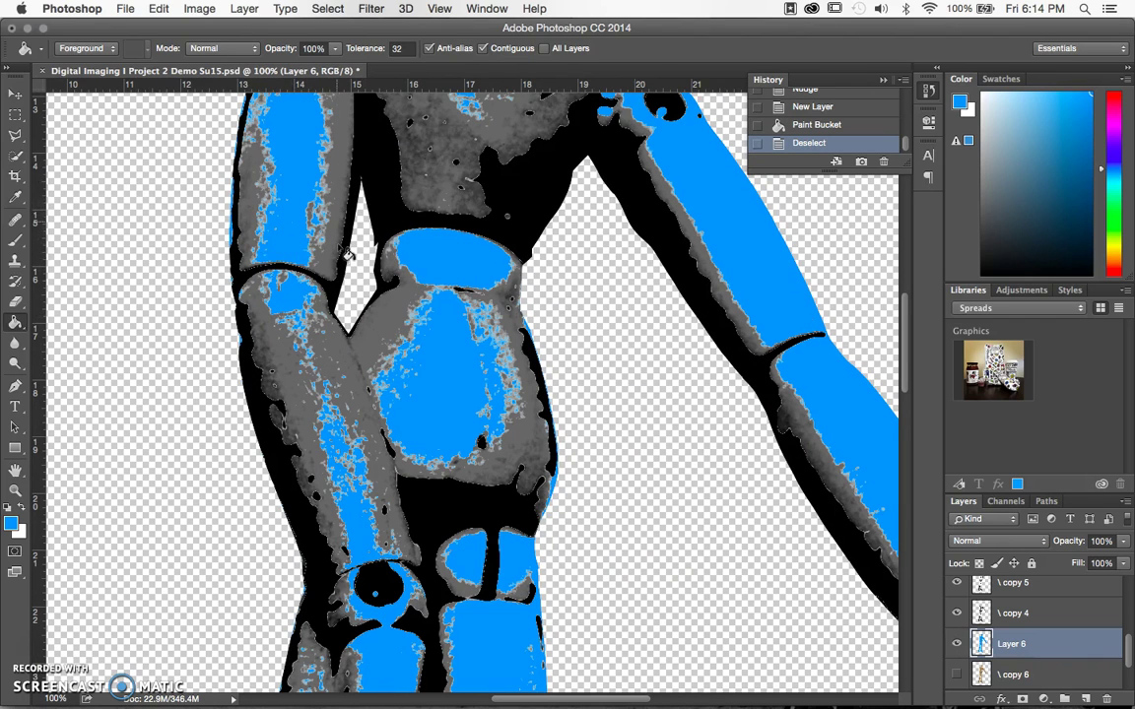
scroll(1032, 630, "up", 1)
left_click(1032, 644)
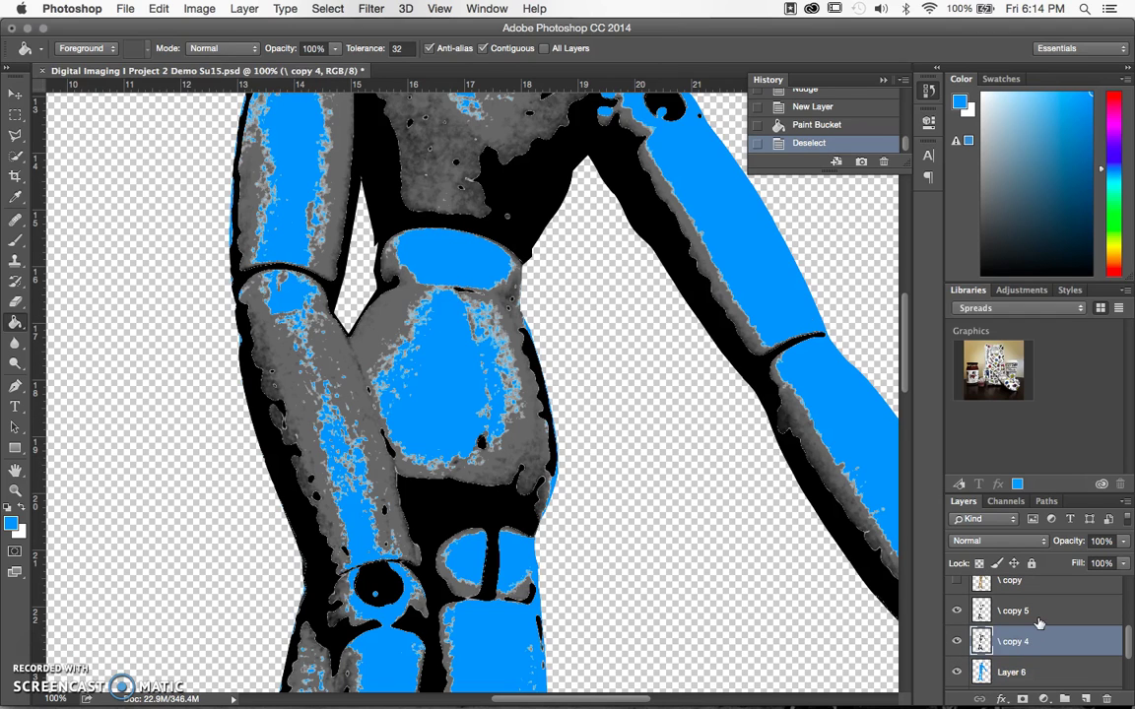
left_click(1034, 615, "shift")
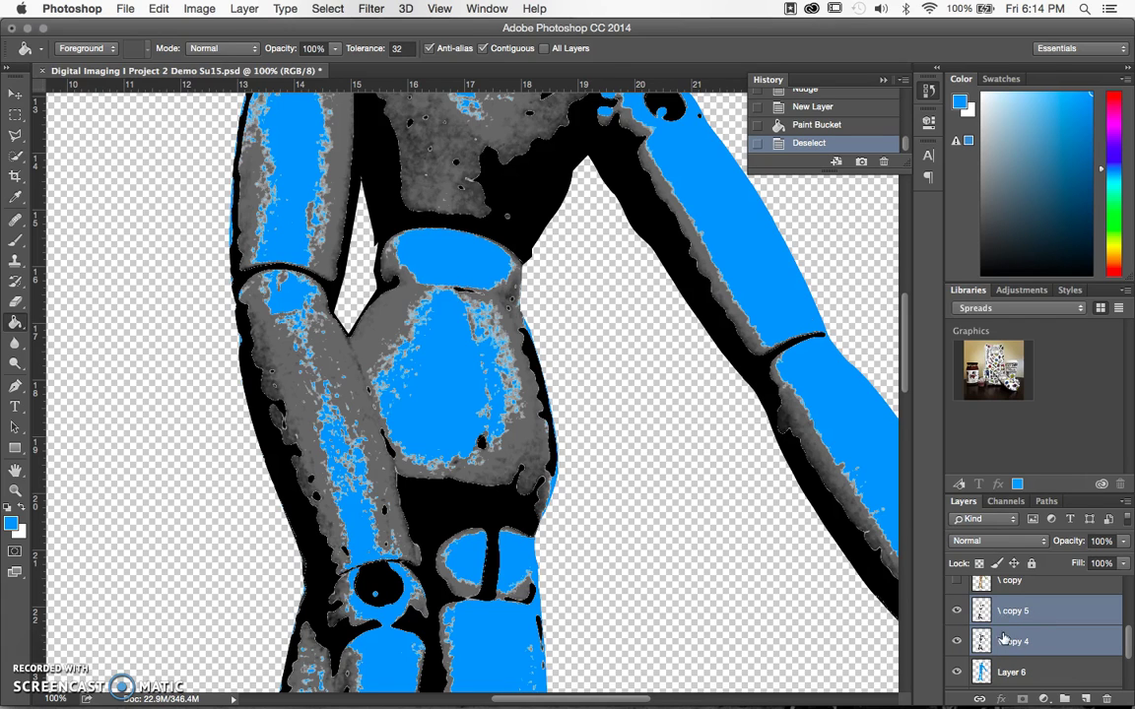
left_click(1002, 547)
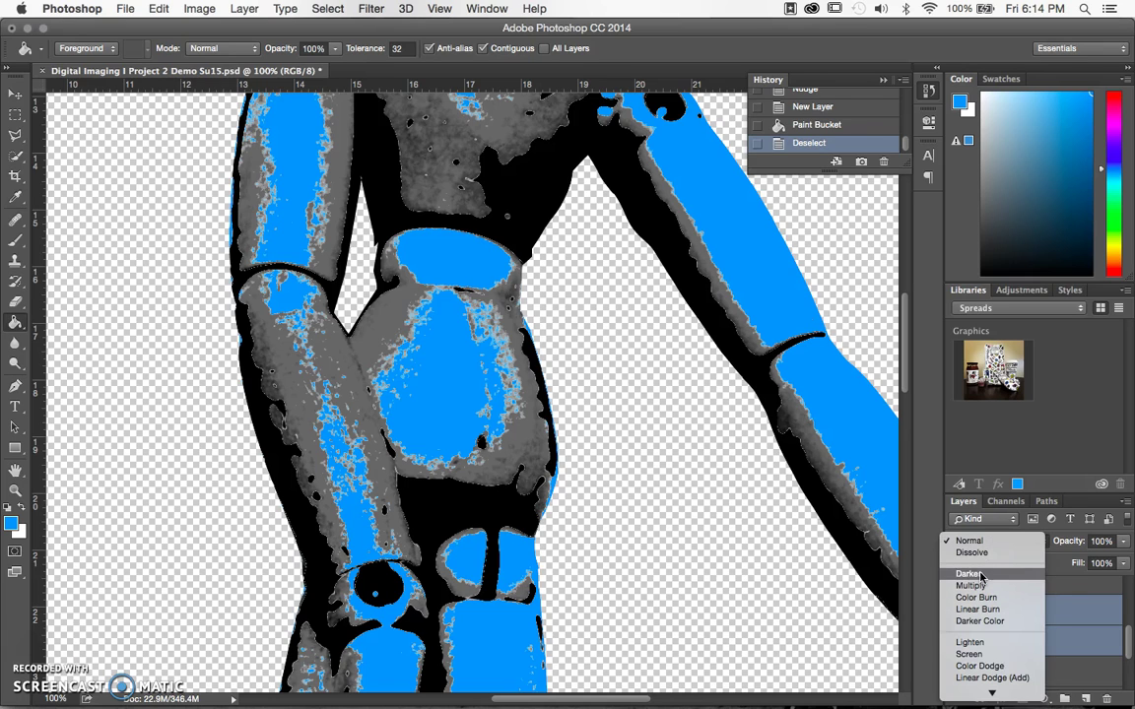
left_click(981, 587)
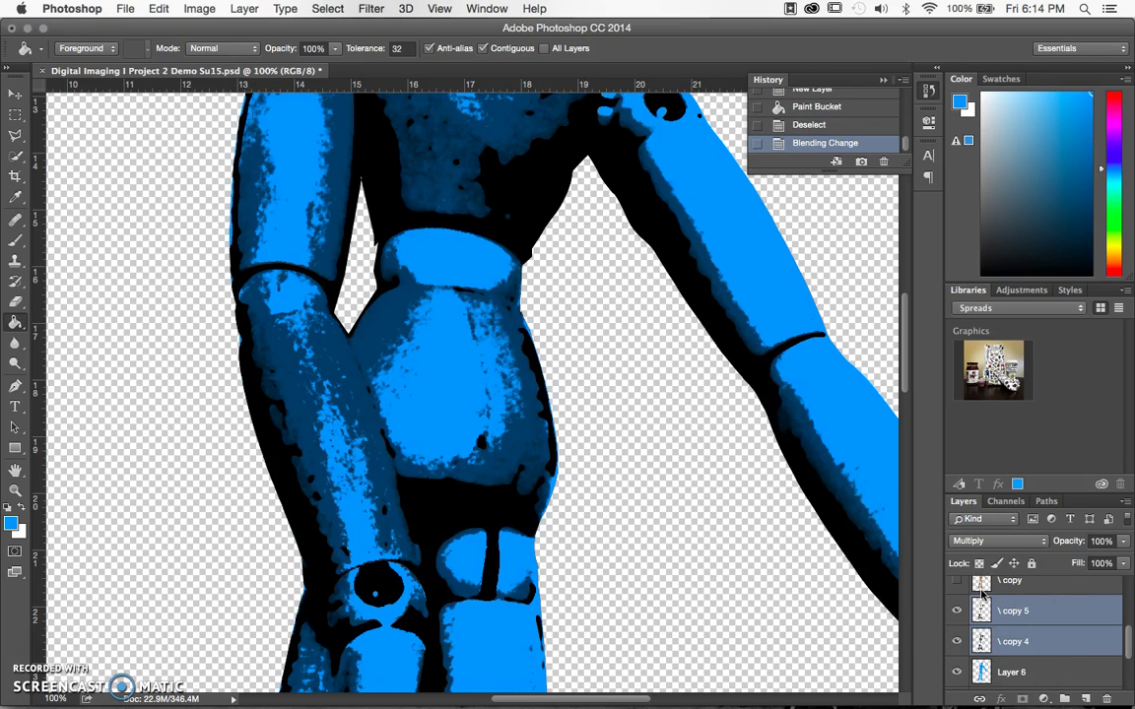
Step: Examine the blended blue mannequin from head to feet, first up close and then as a whole figure
scroll(694, 407, "down", 5)
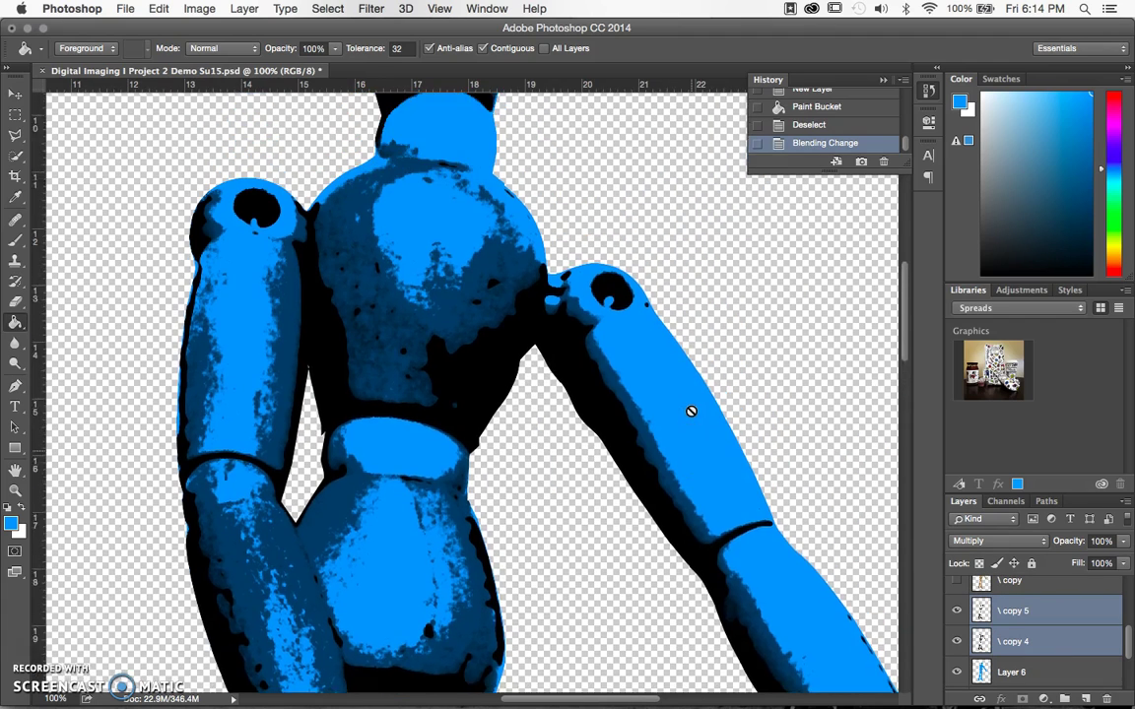
scroll(691, 411, "up", 3)
scroll(691, 411, "down", 3)
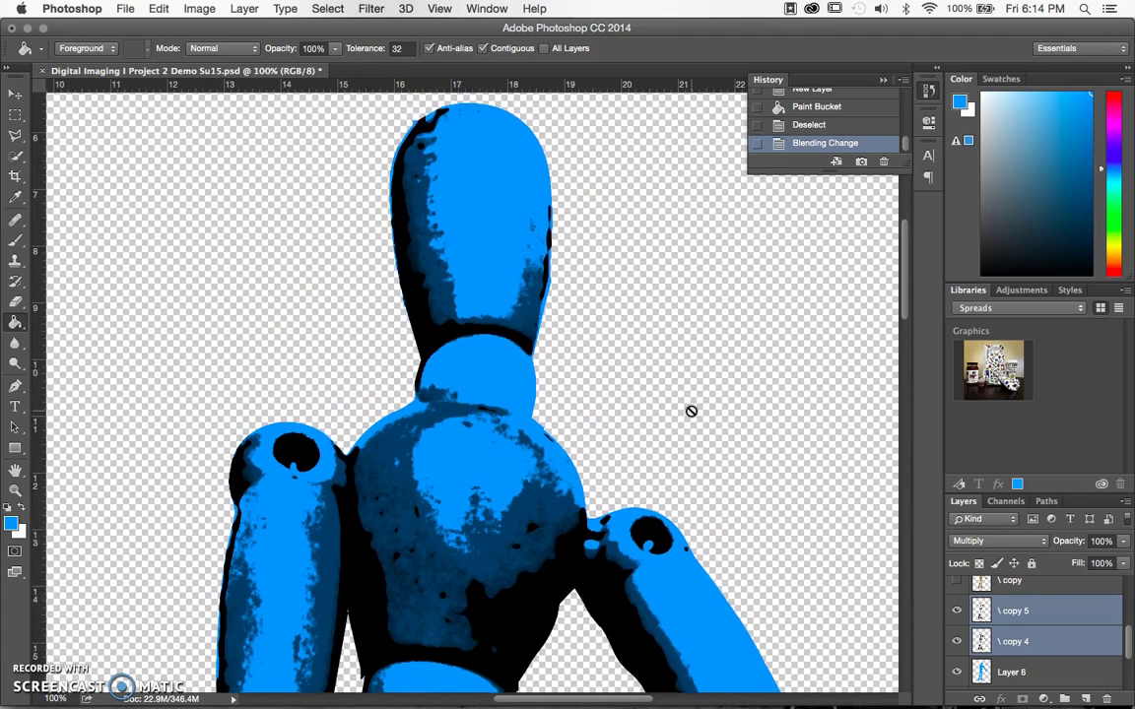
key("super+minus")
key("super+minus")
key("super+minus")
key("super+minus")
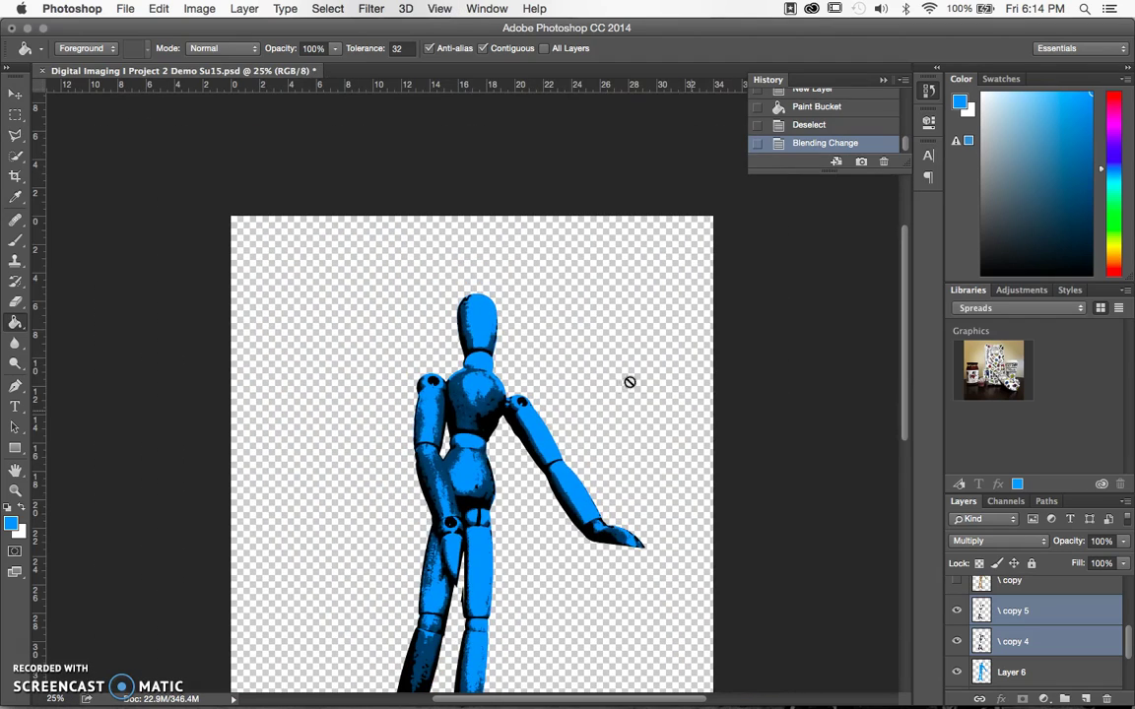
scroll(486, 551, "down", 3)
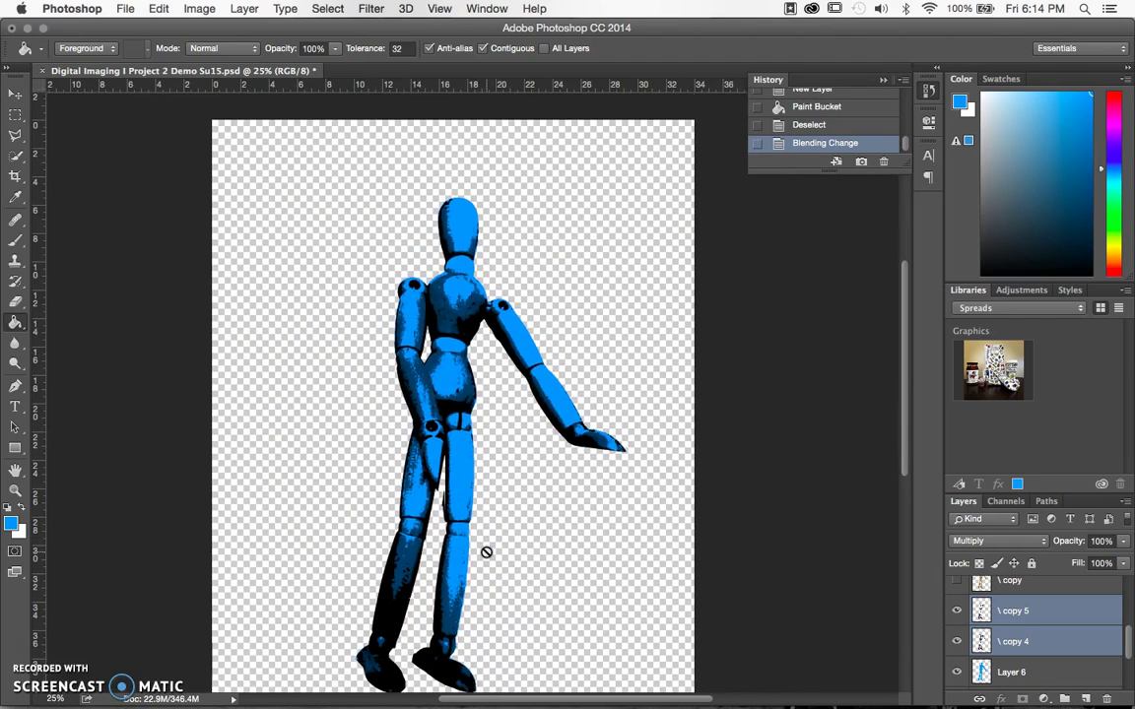
scroll(486, 551, "down", 1)
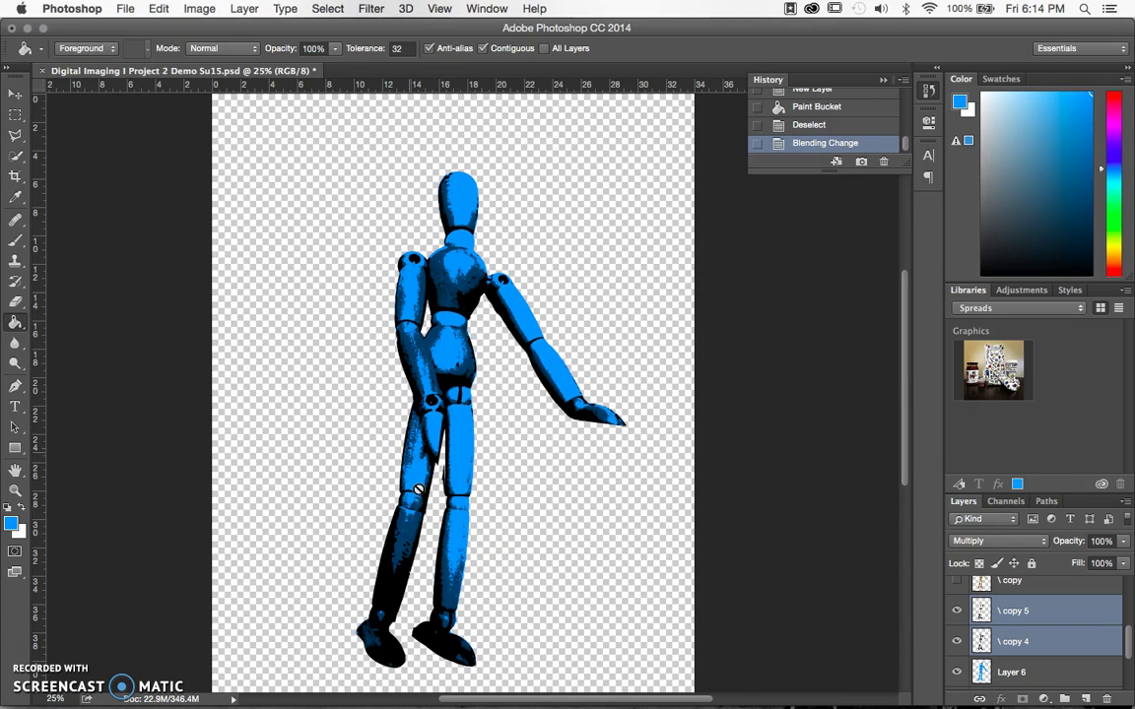